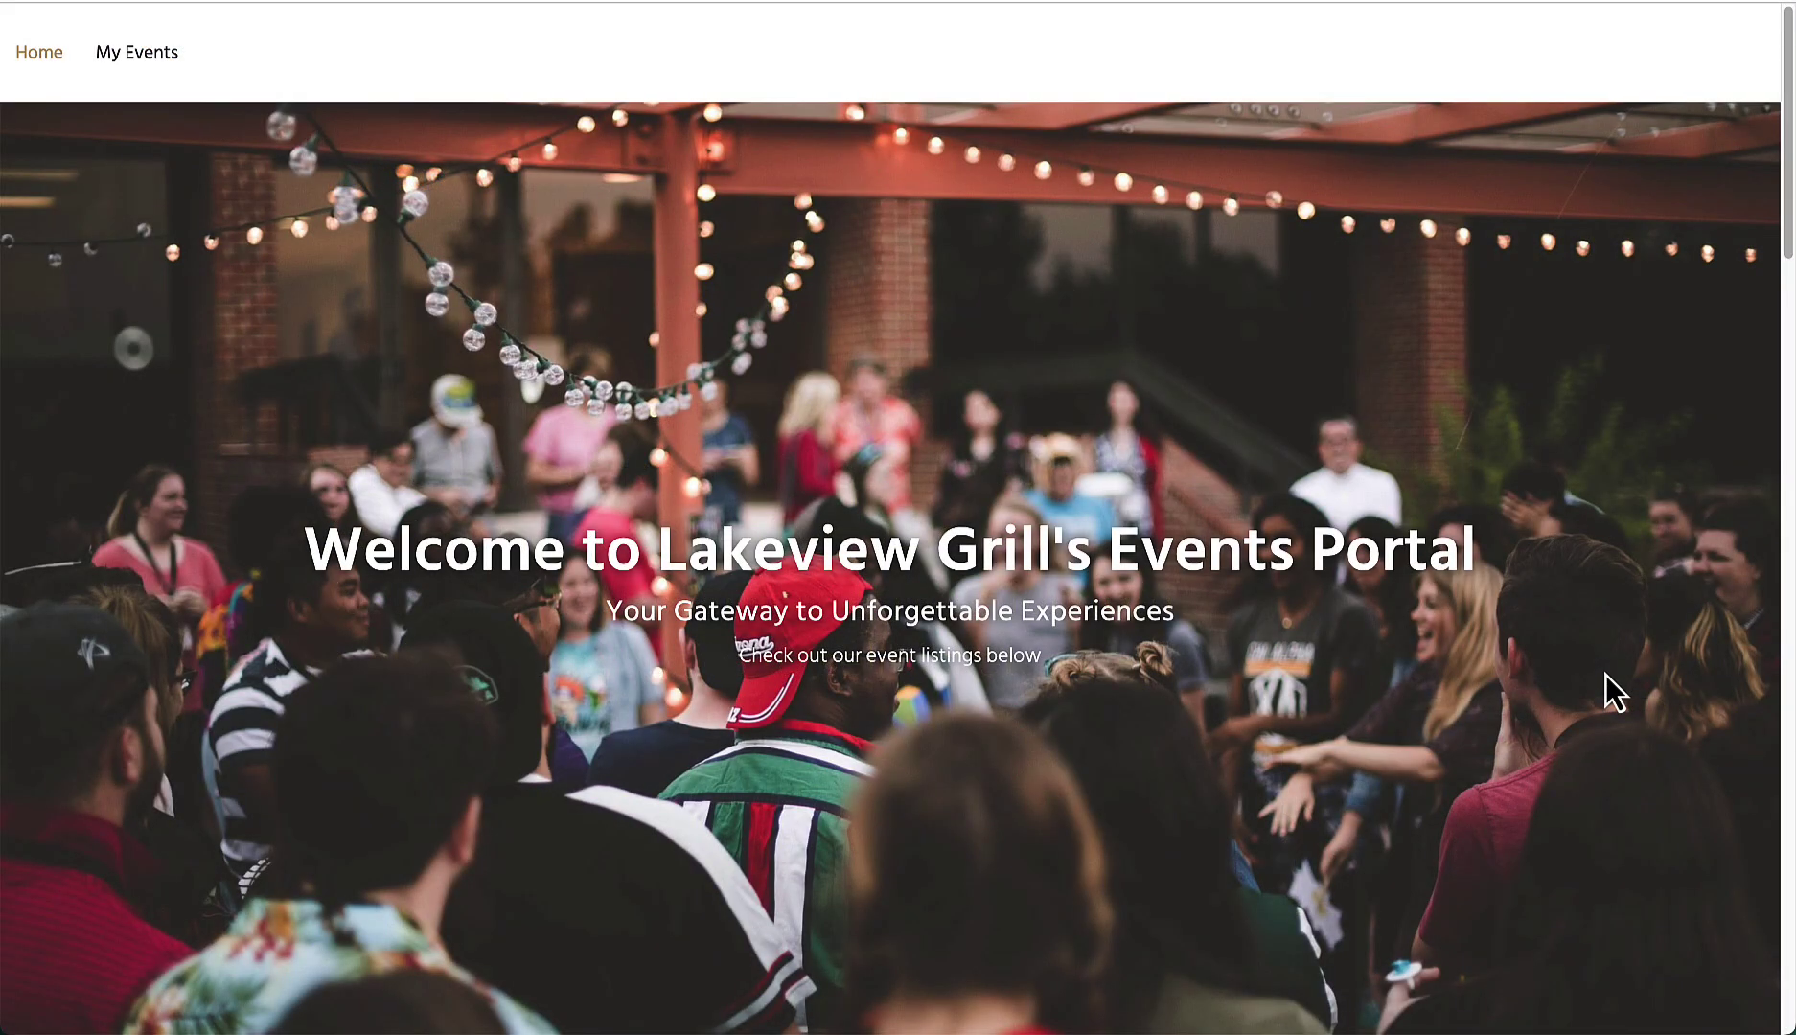
Step: Scroll down past the event types to the Bridal Expo and Beer Tasting cards and booking carousel
{"action": "scroll", "coordinate": [1606, 675], "scroll_direction": "down", "scroll_amount": 2}
{"action": "scroll", "coordinate": [1604, 676], "scroll_direction": "down", "scroll_amount": 6}
{"action": "scroll", "coordinate": [1604, 674], "scroll_direction": "down", "scroll_amount": 2}
{"action": "scroll", "coordinate": [1603, 672], "scroll_direction": "down", "scroll_amount": 4}
{"action": "scroll", "coordinate": [1604, 679], "scroll_direction": "down", "scroll_amount": 3}
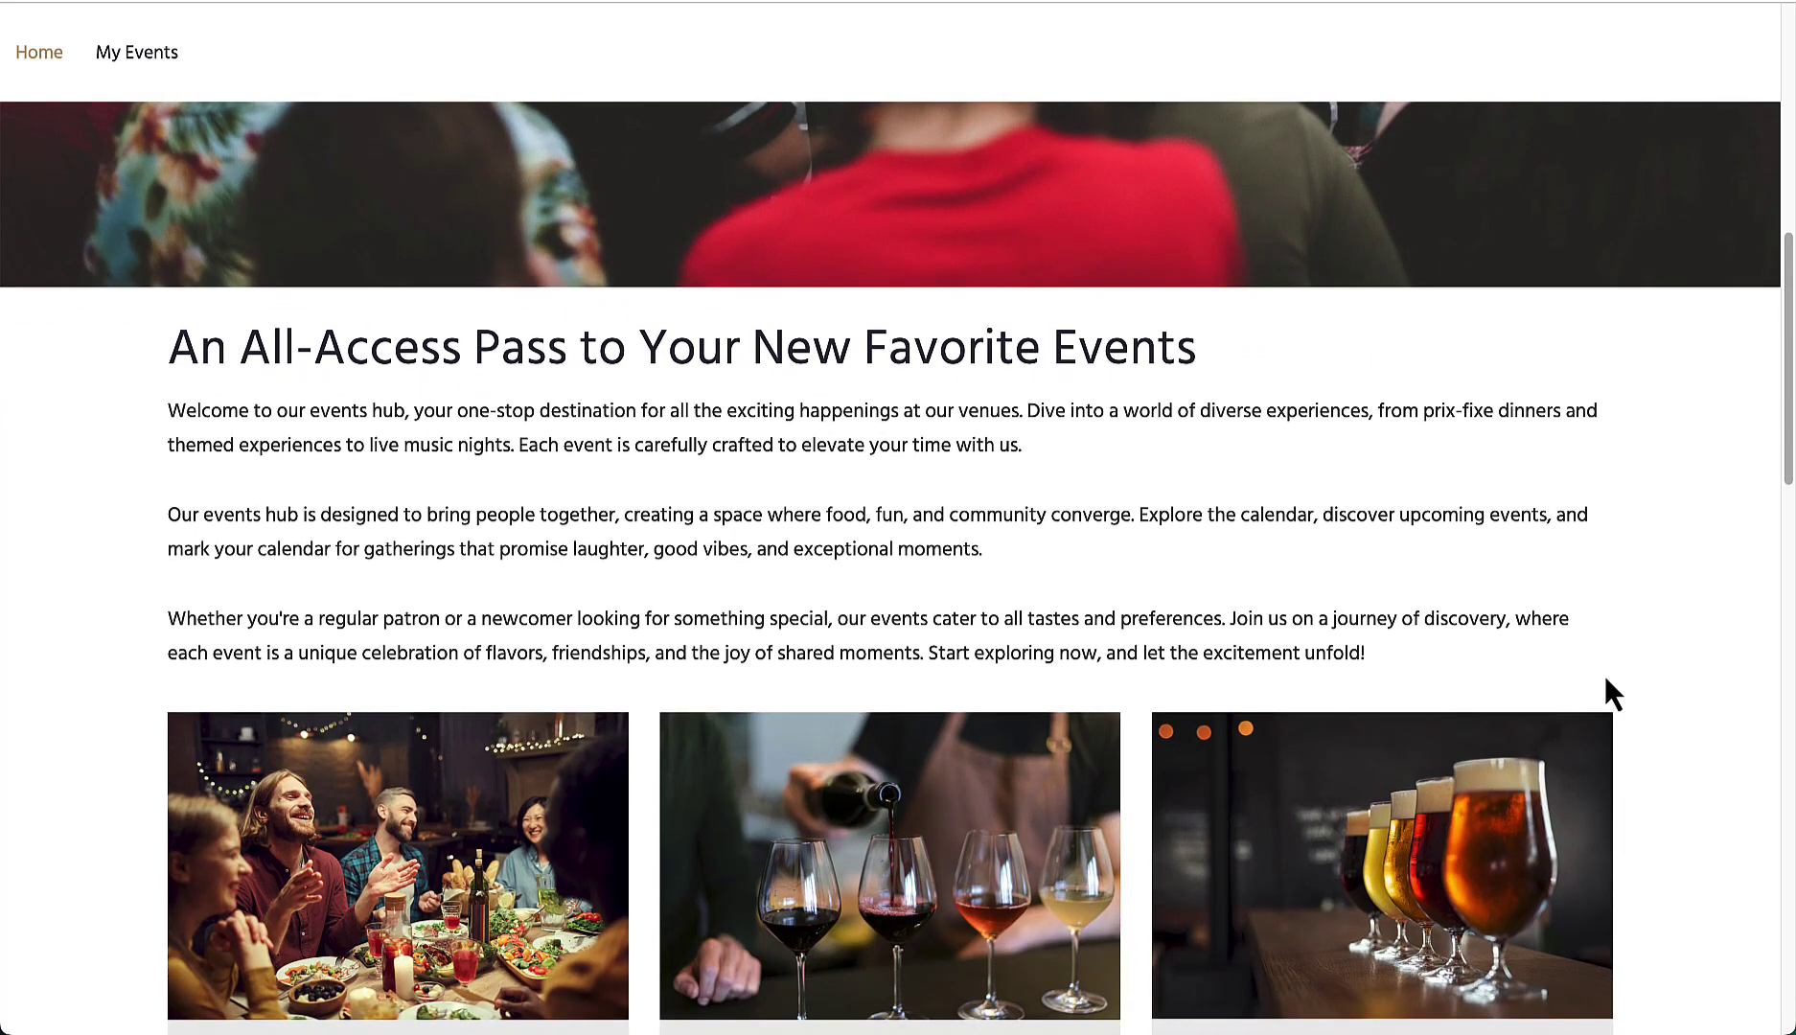
{"action": "scroll", "coordinate": [1605, 678], "scroll_direction": "down", "scroll_amount": 3}
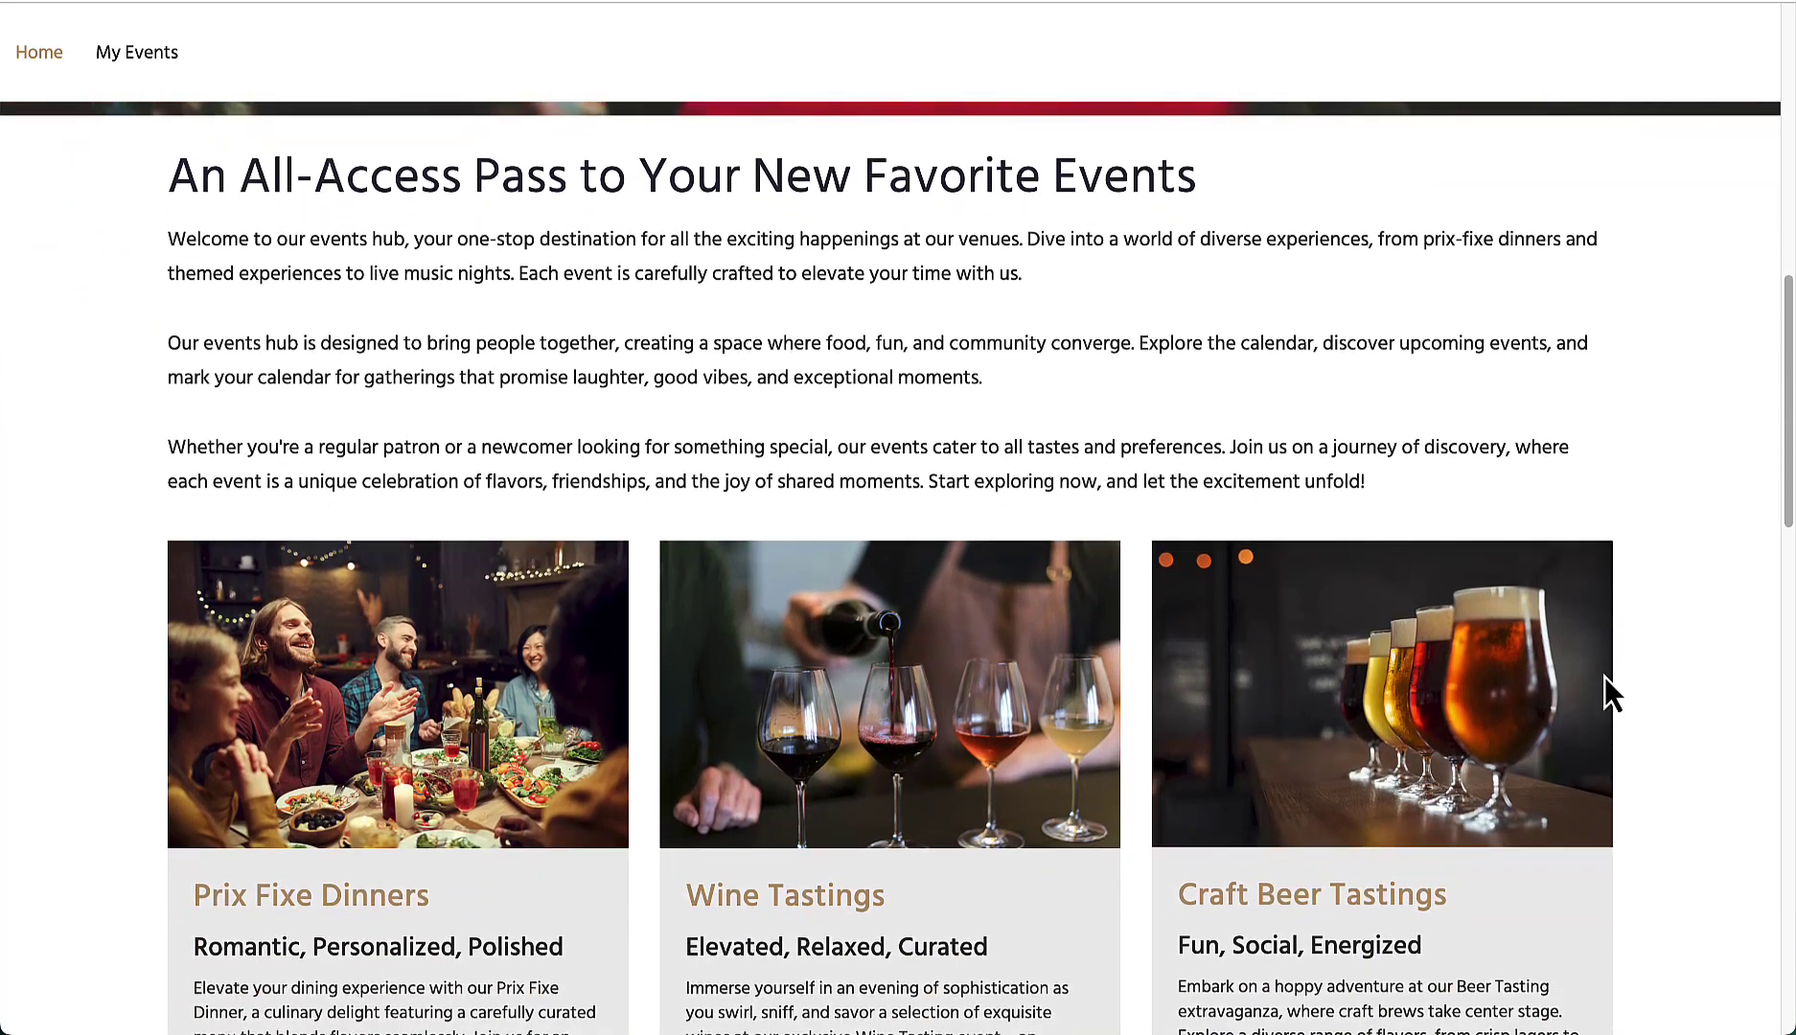
{"action": "scroll", "coordinate": [1604, 679], "scroll_direction": "down", "scroll_amount": 1}
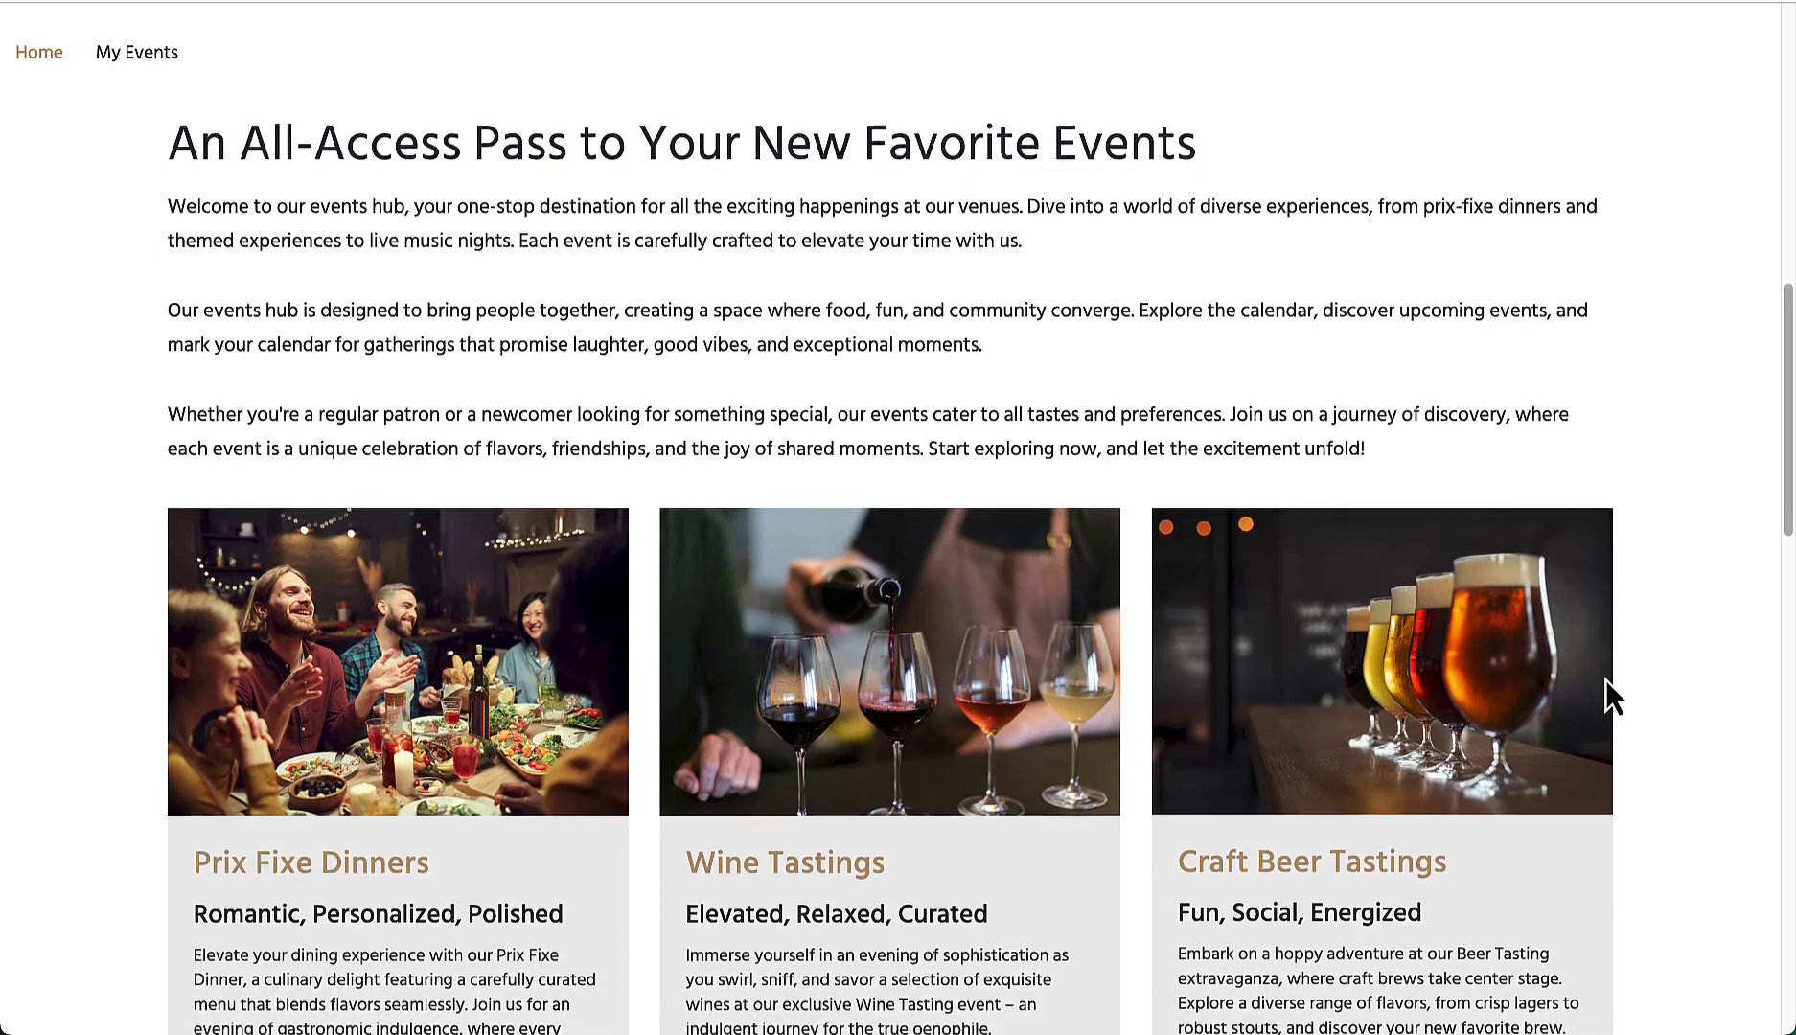
{"action": "scroll", "coordinate": [1606, 680], "scroll_direction": "down", "scroll_amount": 3}
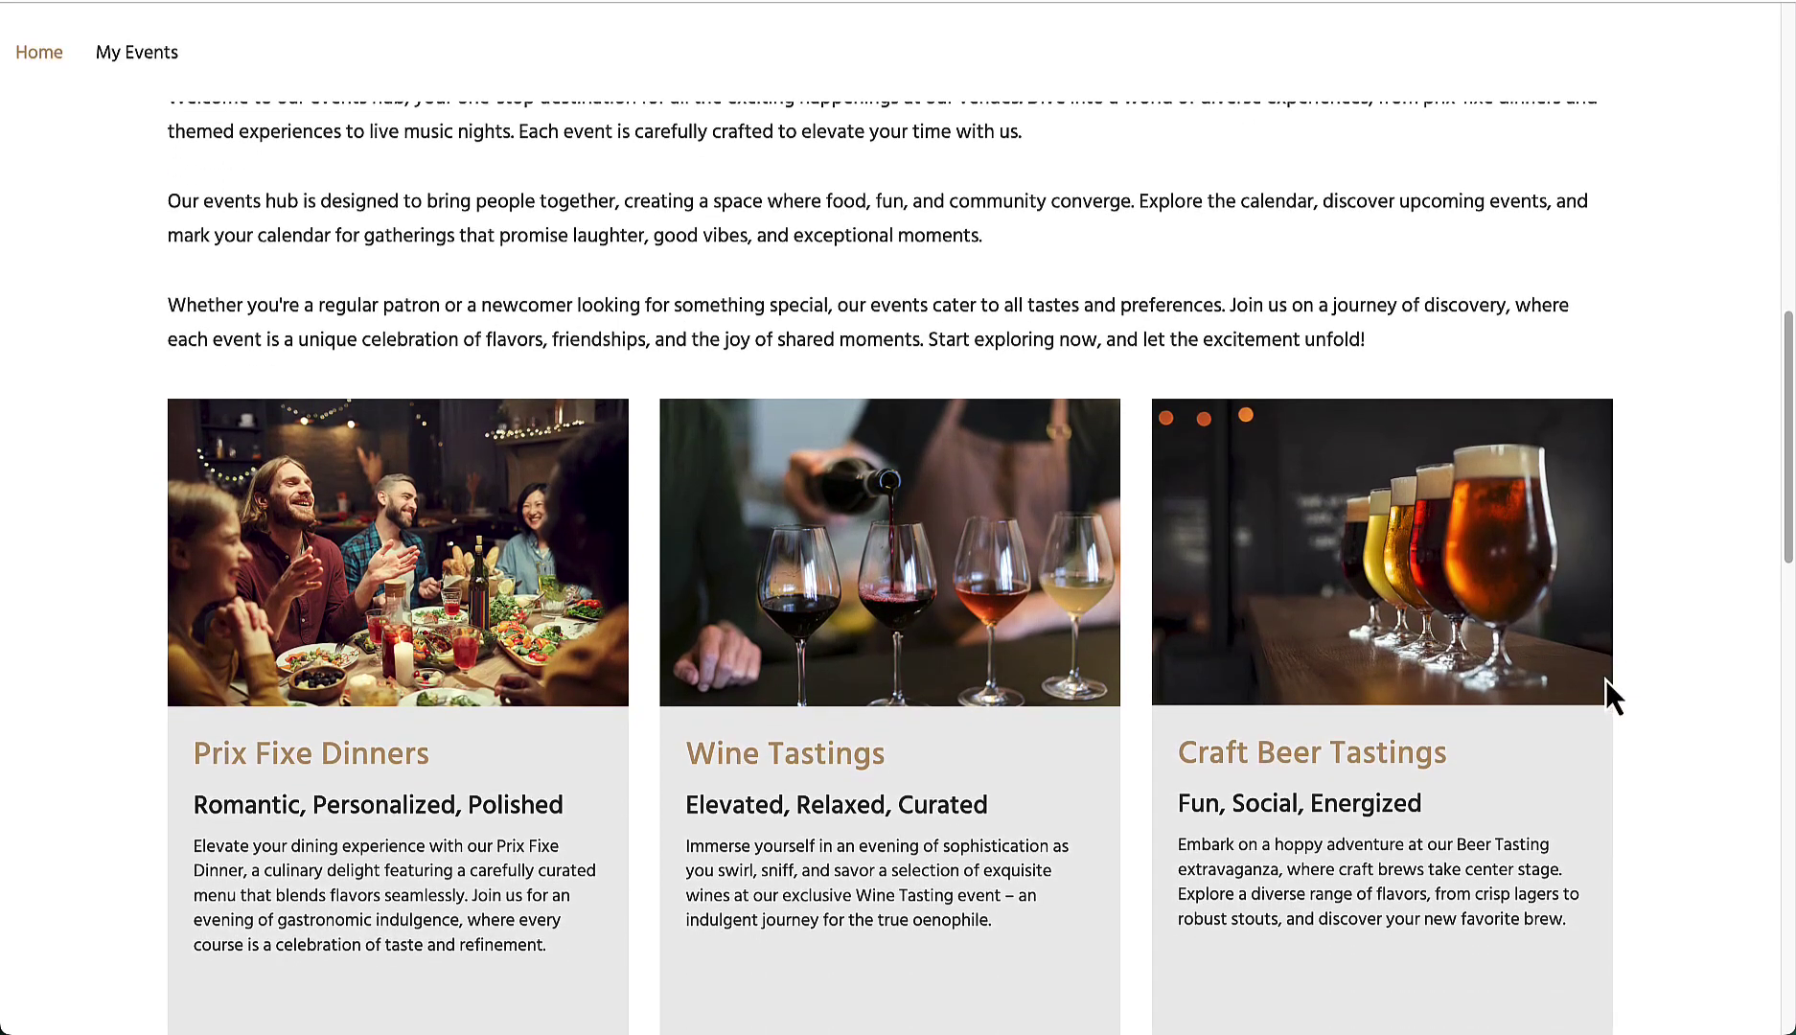
{"action": "scroll", "coordinate": [1606, 679], "scroll_direction": "down", "scroll_amount": 2}
{"action": "scroll", "coordinate": [1608, 682], "scroll_direction": "down", "scroll_amount": 6}
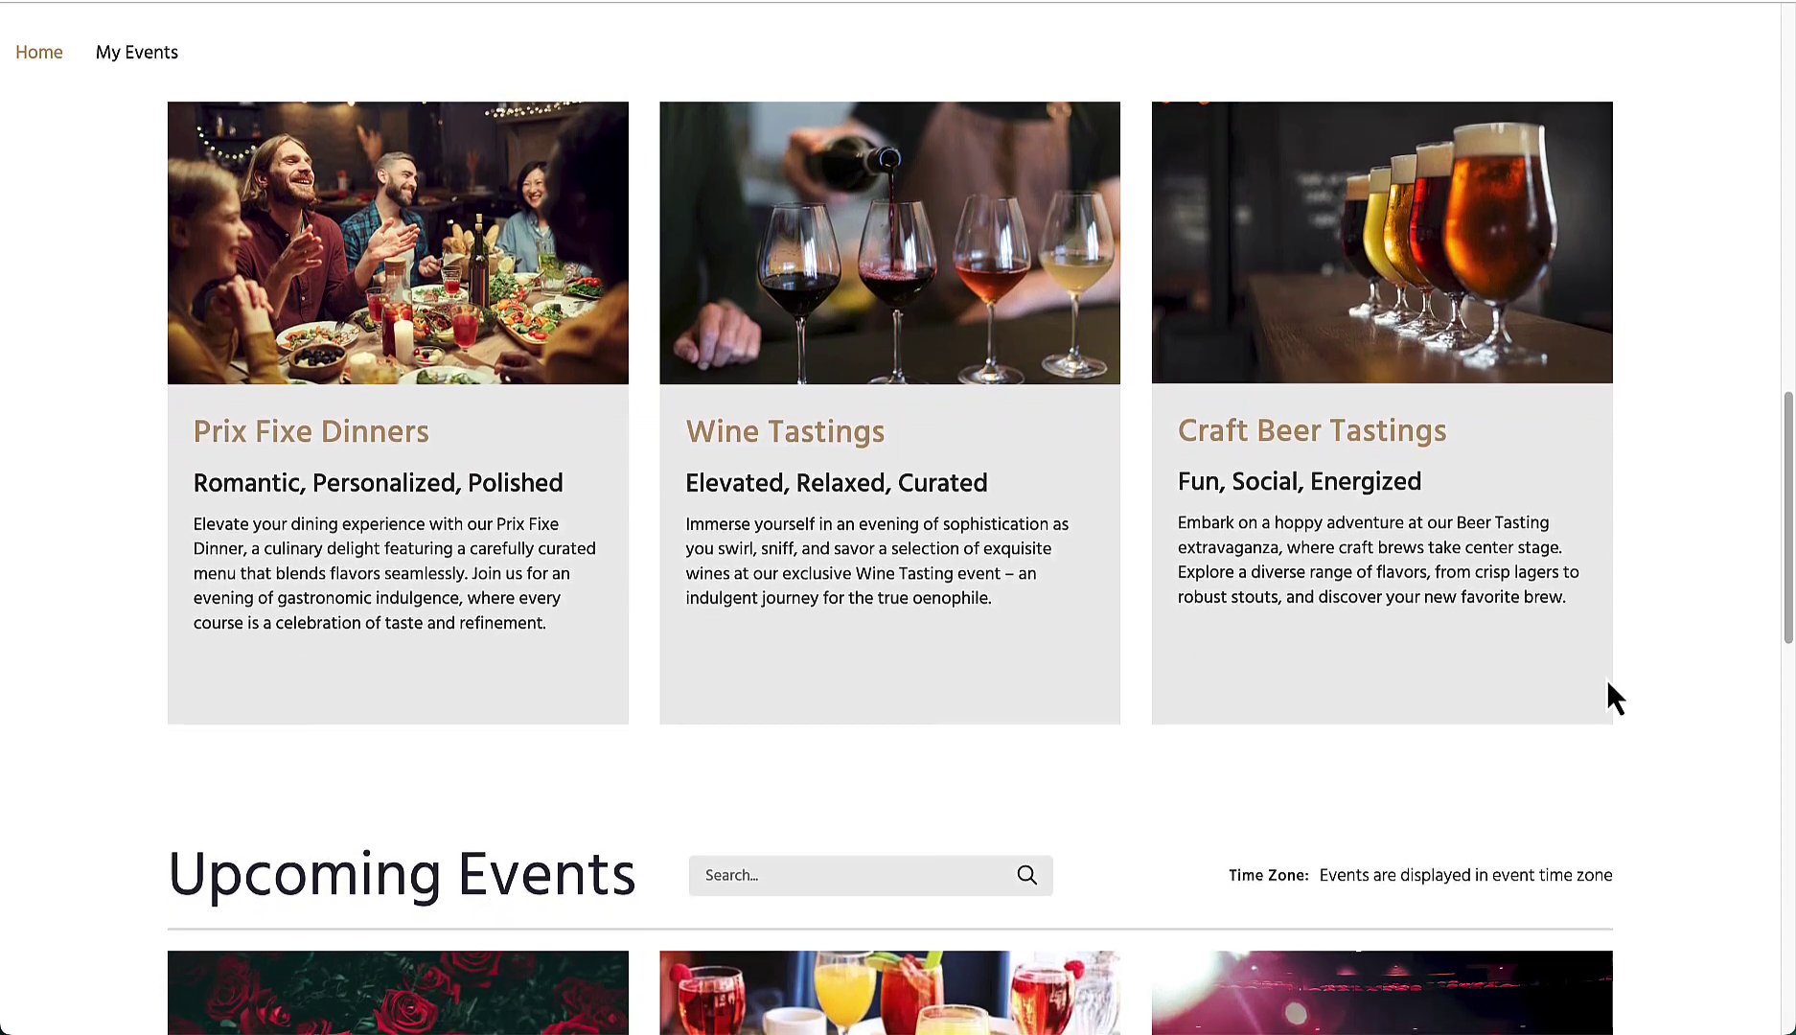
{"action": "scroll", "coordinate": [1609, 682], "scroll_direction": "down", "scroll_amount": 8}
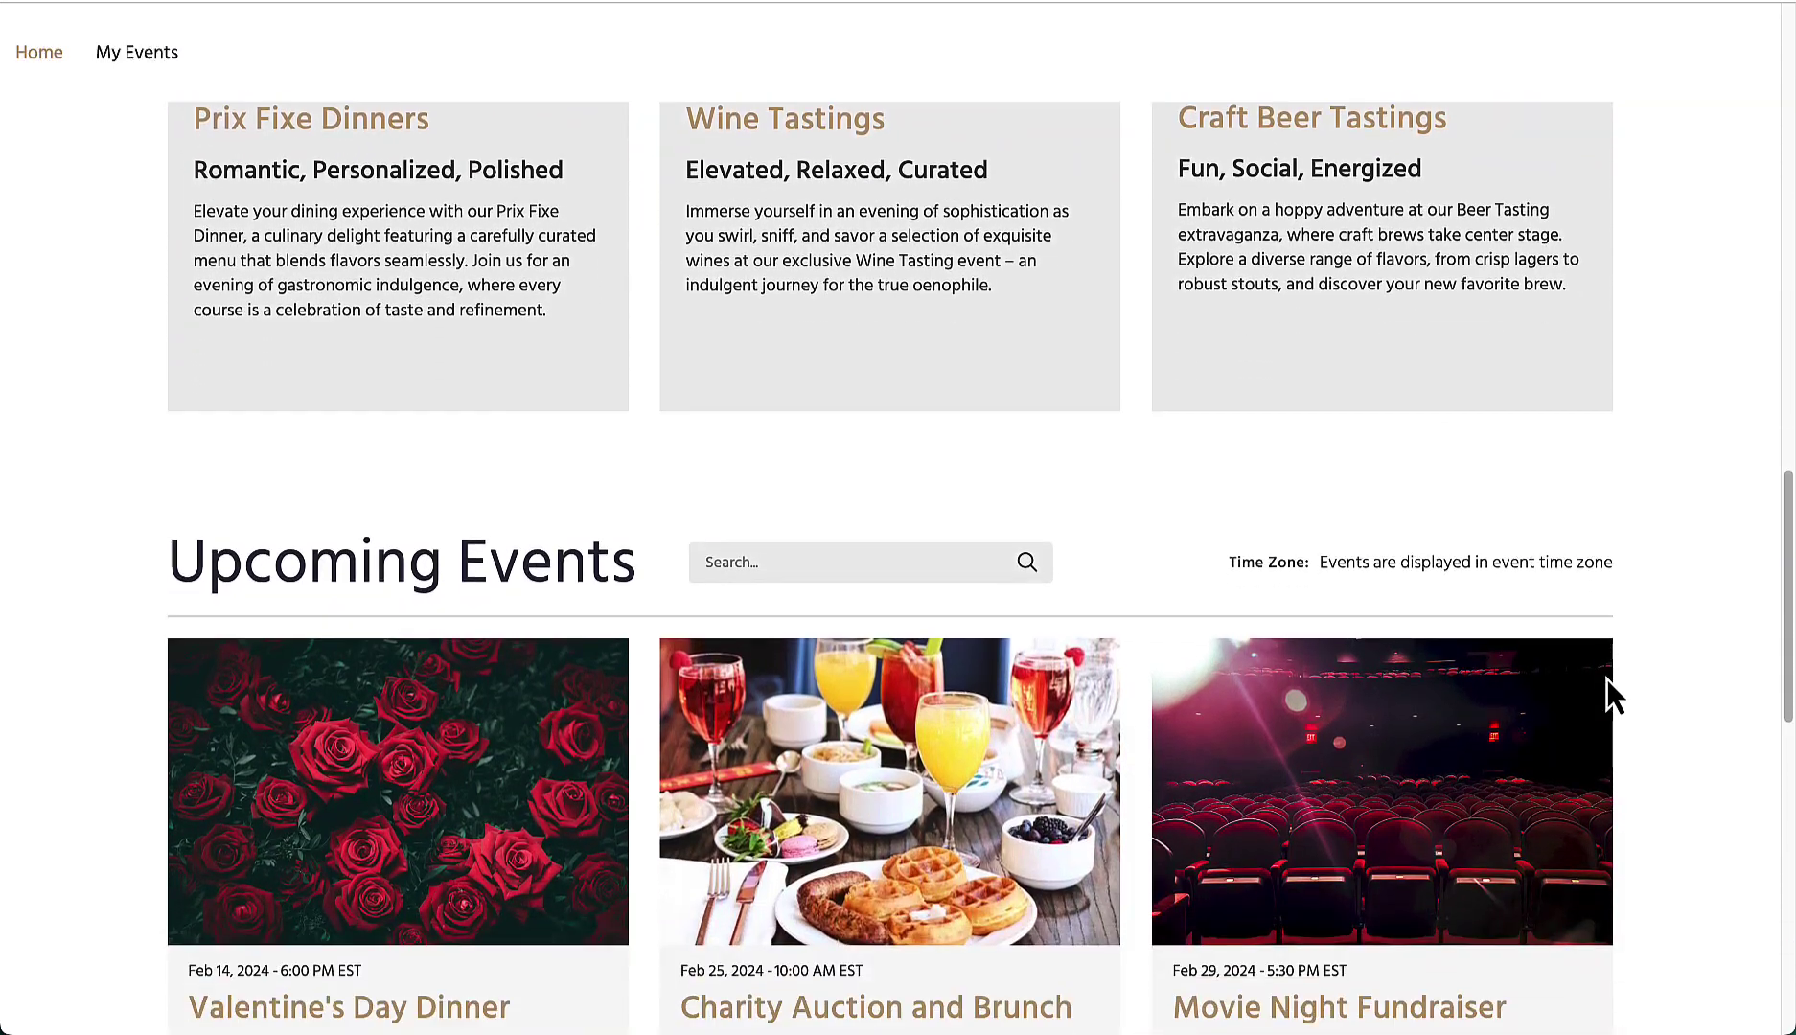
{"action": "scroll", "coordinate": [1608, 683], "scroll_direction": "down", "scroll_amount": 8}
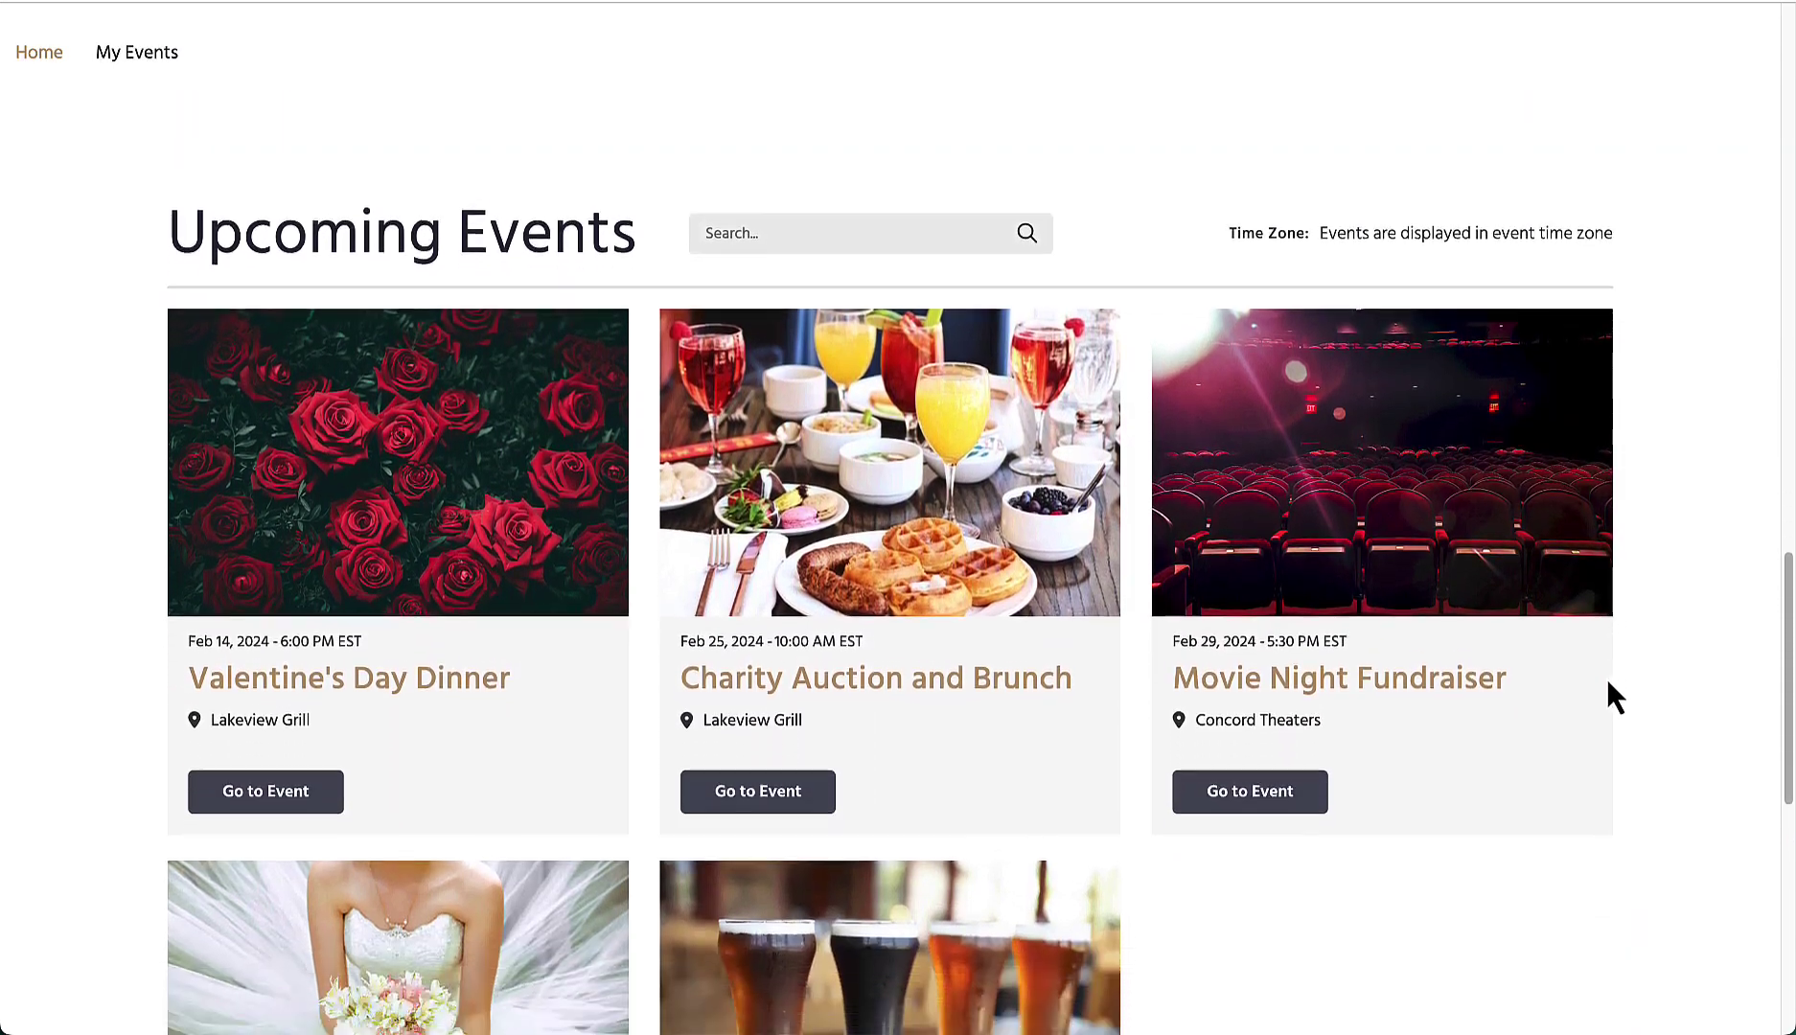
{"action": "scroll", "coordinate": [1608, 683], "scroll_direction": "down", "scroll_amount": 6}
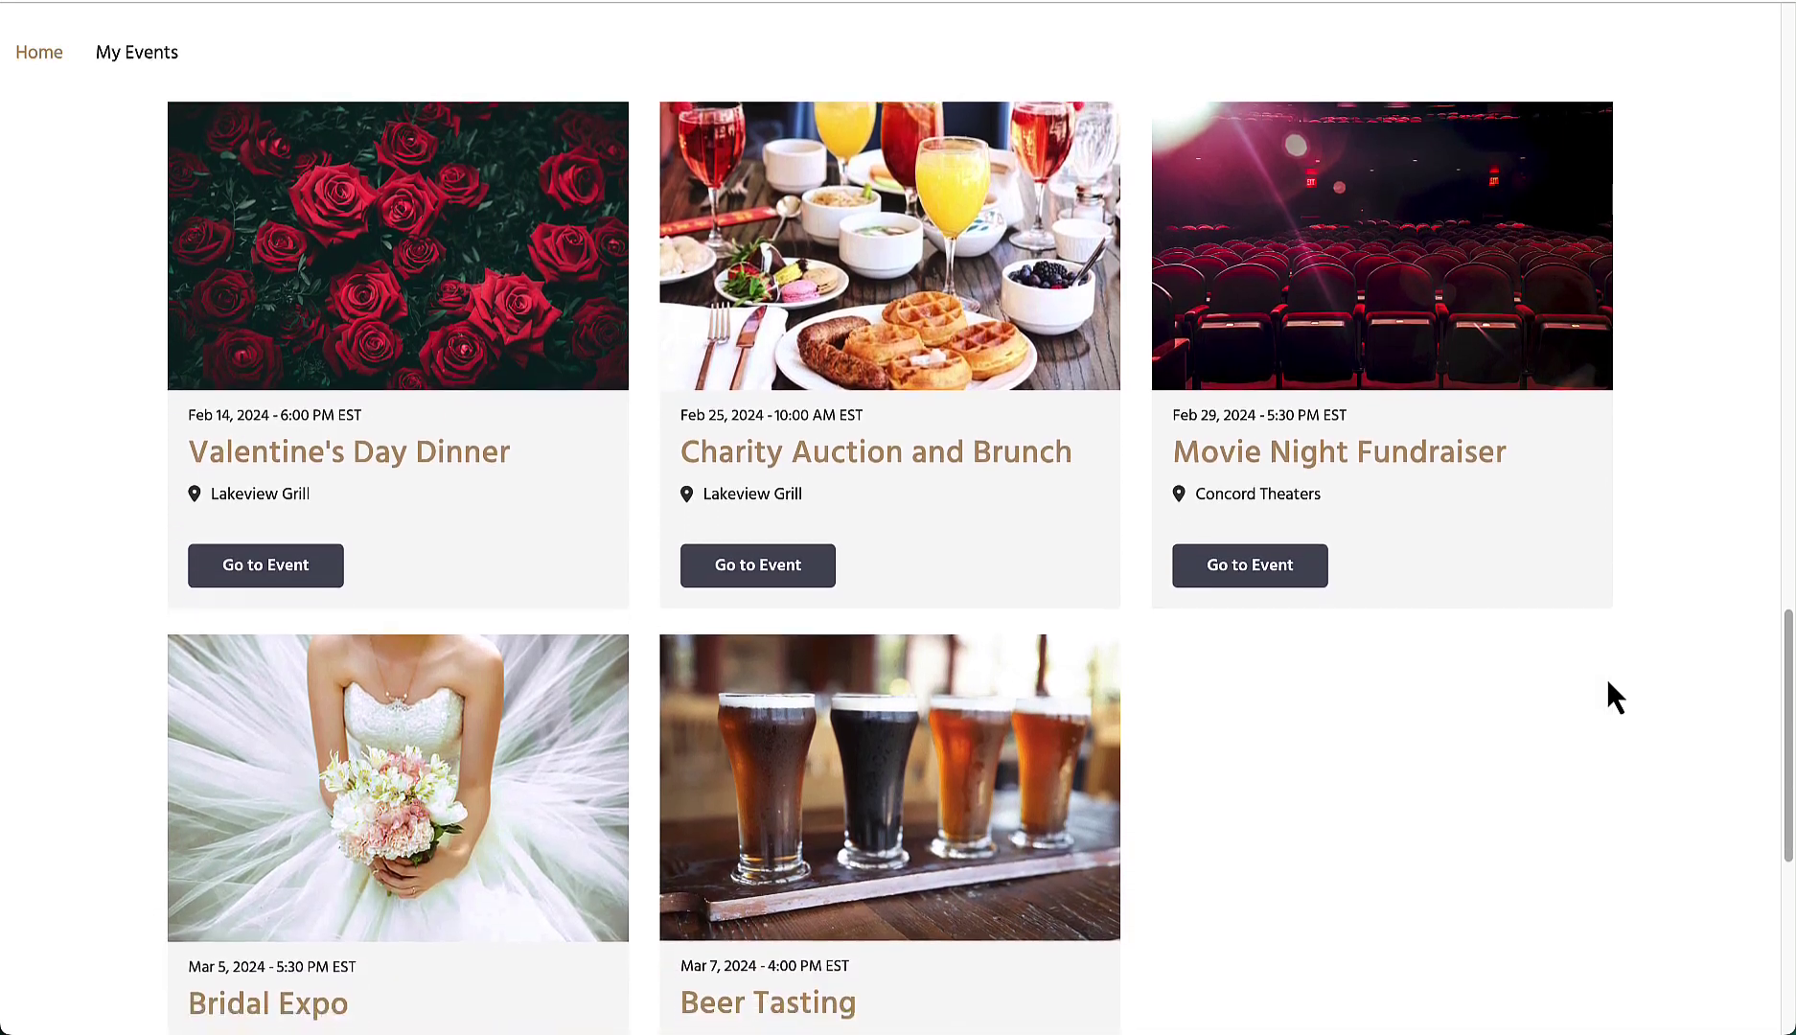
{"action": "scroll", "coordinate": [1606, 679], "scroll_direction": "down", "scroll_amount": 7}
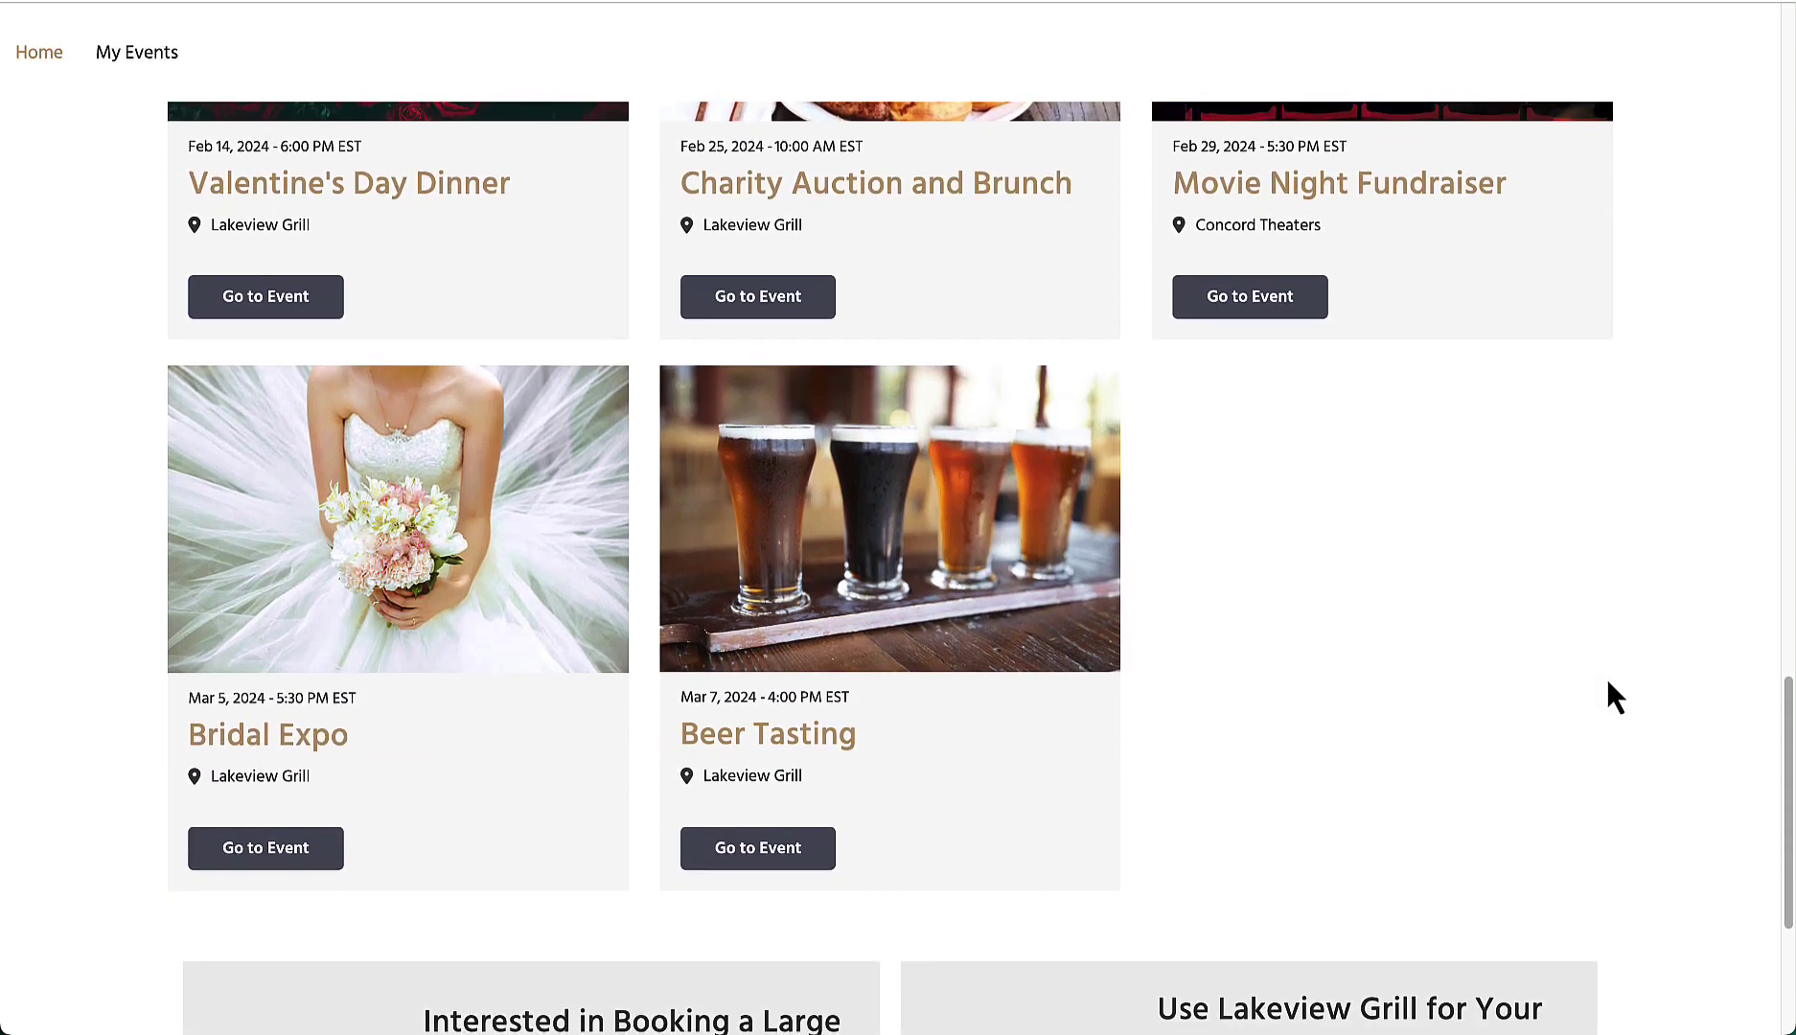
{"action": "scroll", "coordinate": [1606, 679], "scroll_direction": "down", "scroll_amount": 4}
{"action": "scroll", "coordinate": [1606, 680], "scroll_direction": "down", "scroll_amount": 4}
{"action": "scroll", "coordinate": [1608, 688], "scroll_direction": "down", "scroll_amount": 2}
Step: Advance the promotional carousel three panels to the catering offer, then scroll back up
{"action": "left_click", "coordinate": [1620, 767]}
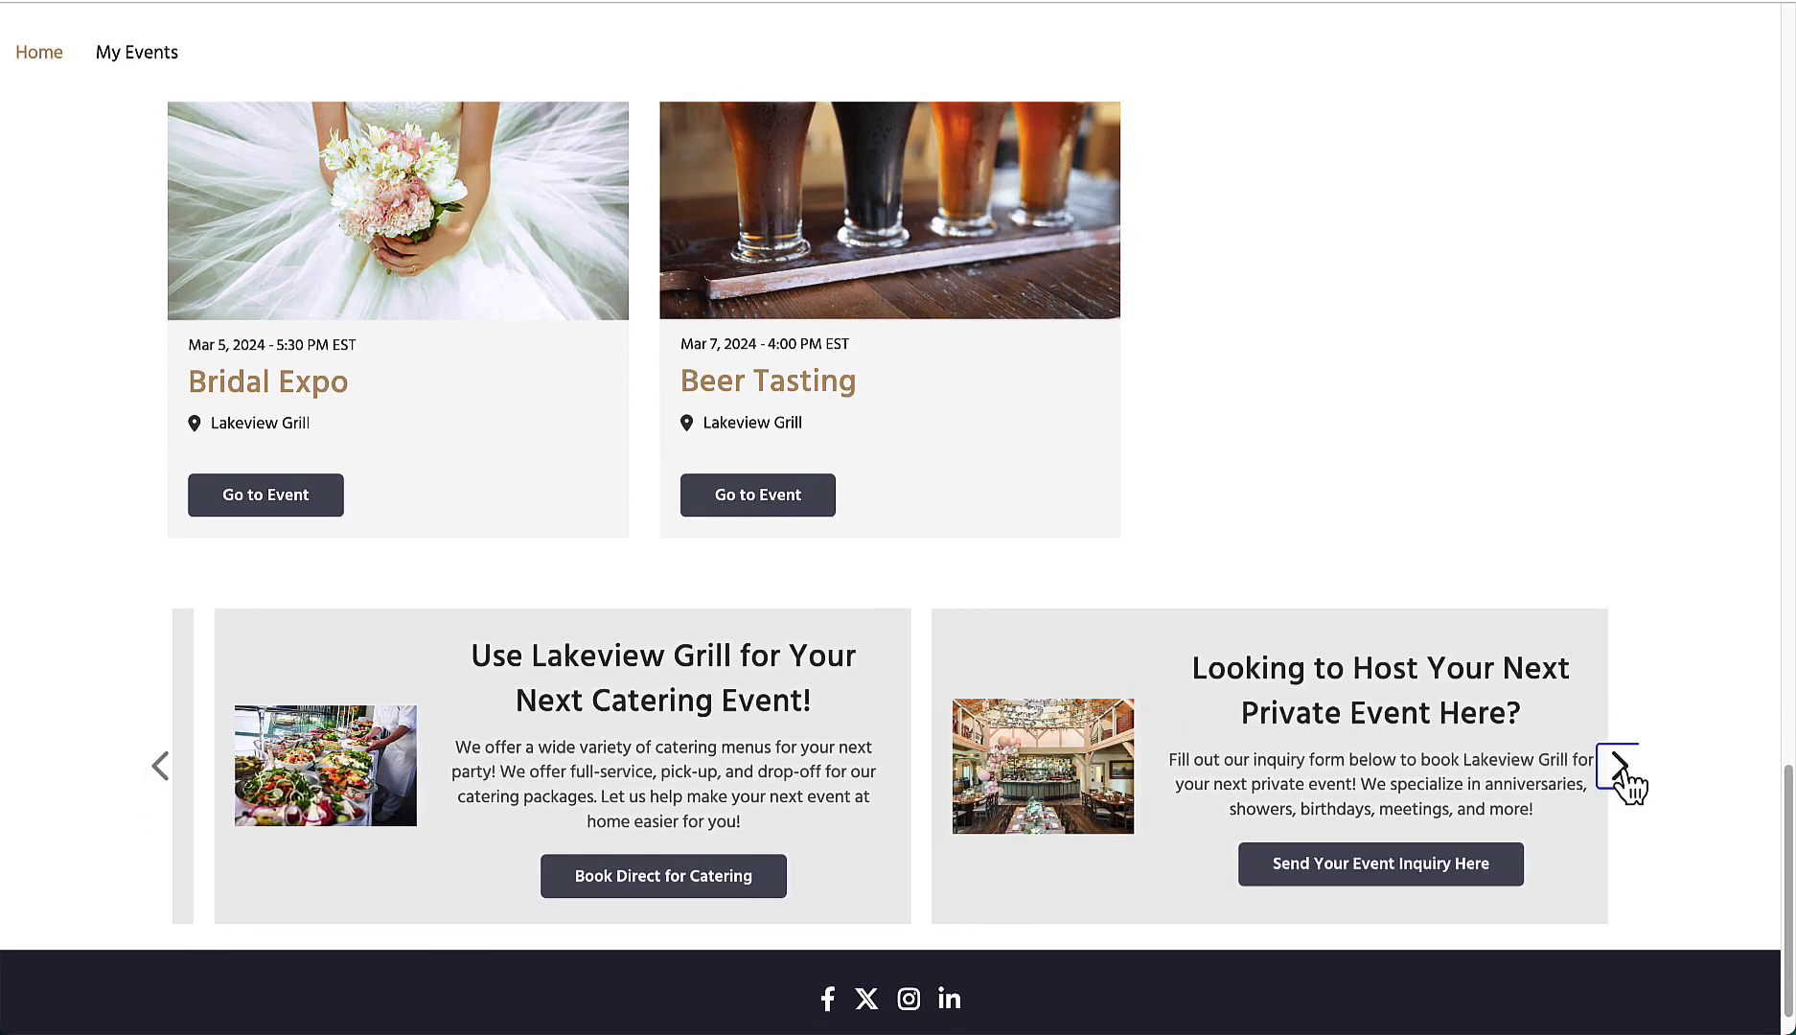
{"action": "left_click", "coordinate": [1620, 767]}
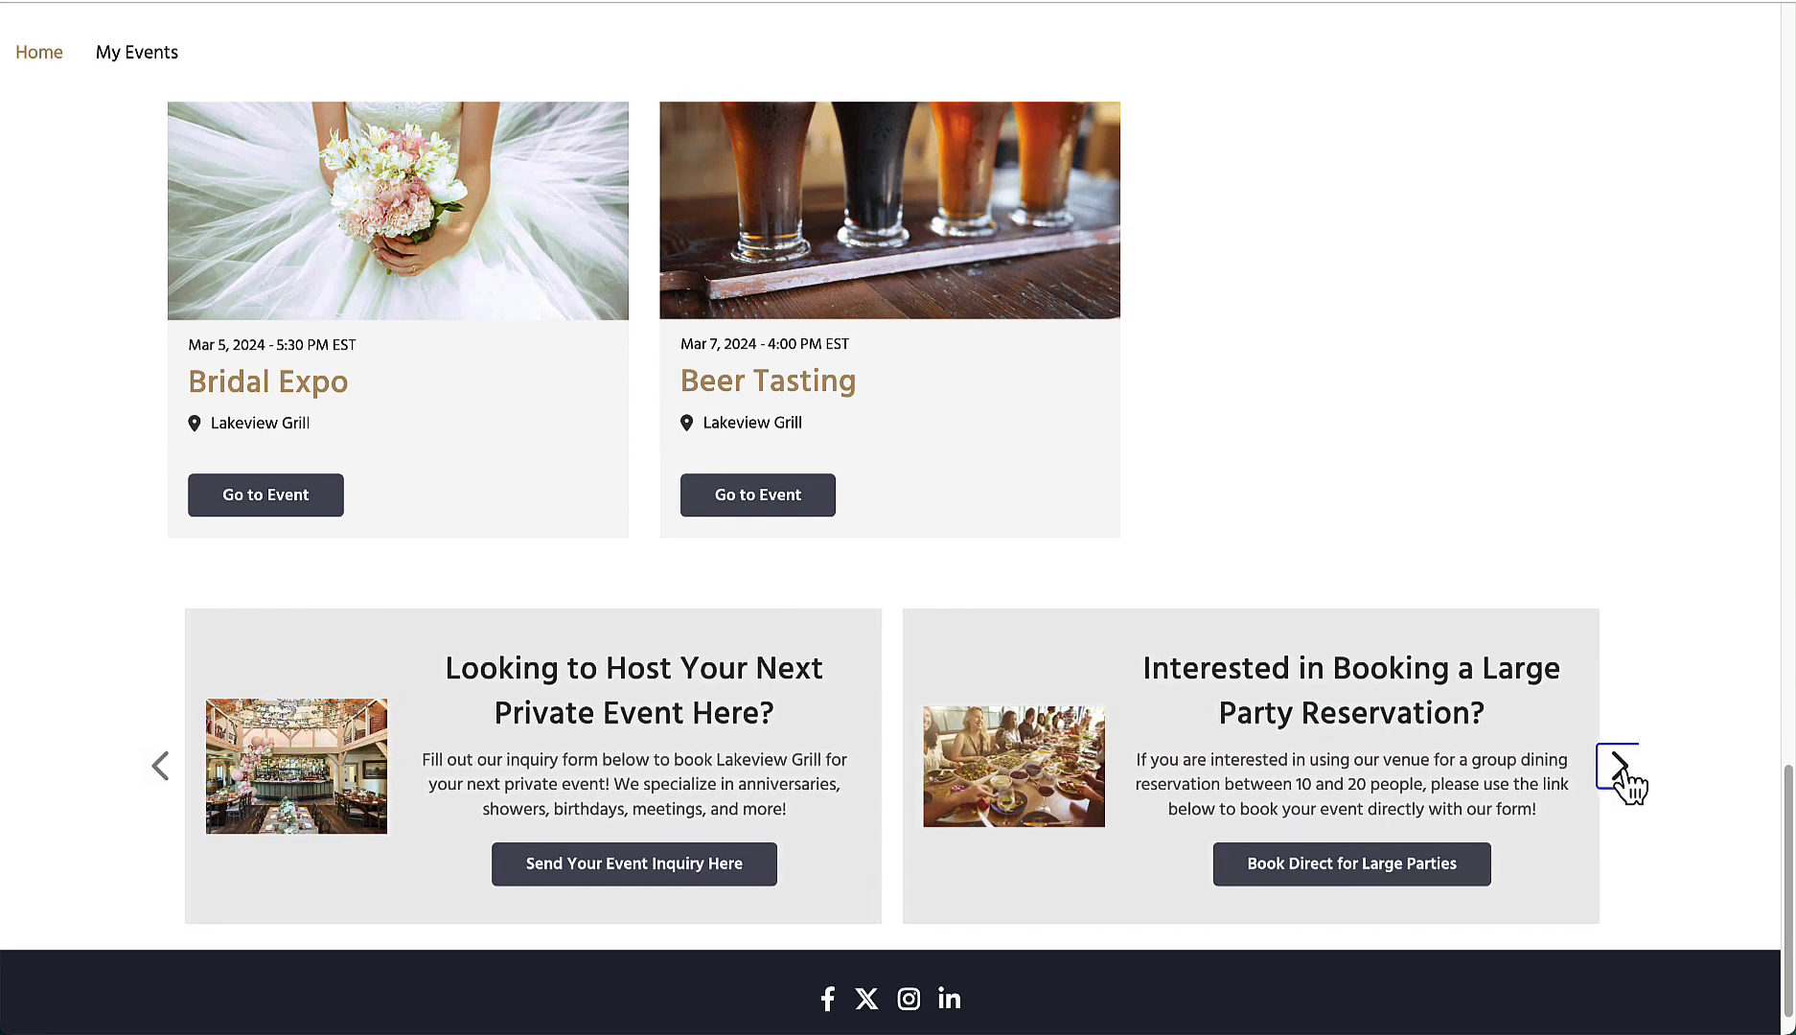
{"action": "left_click", "coordinate": [1620, 767]}
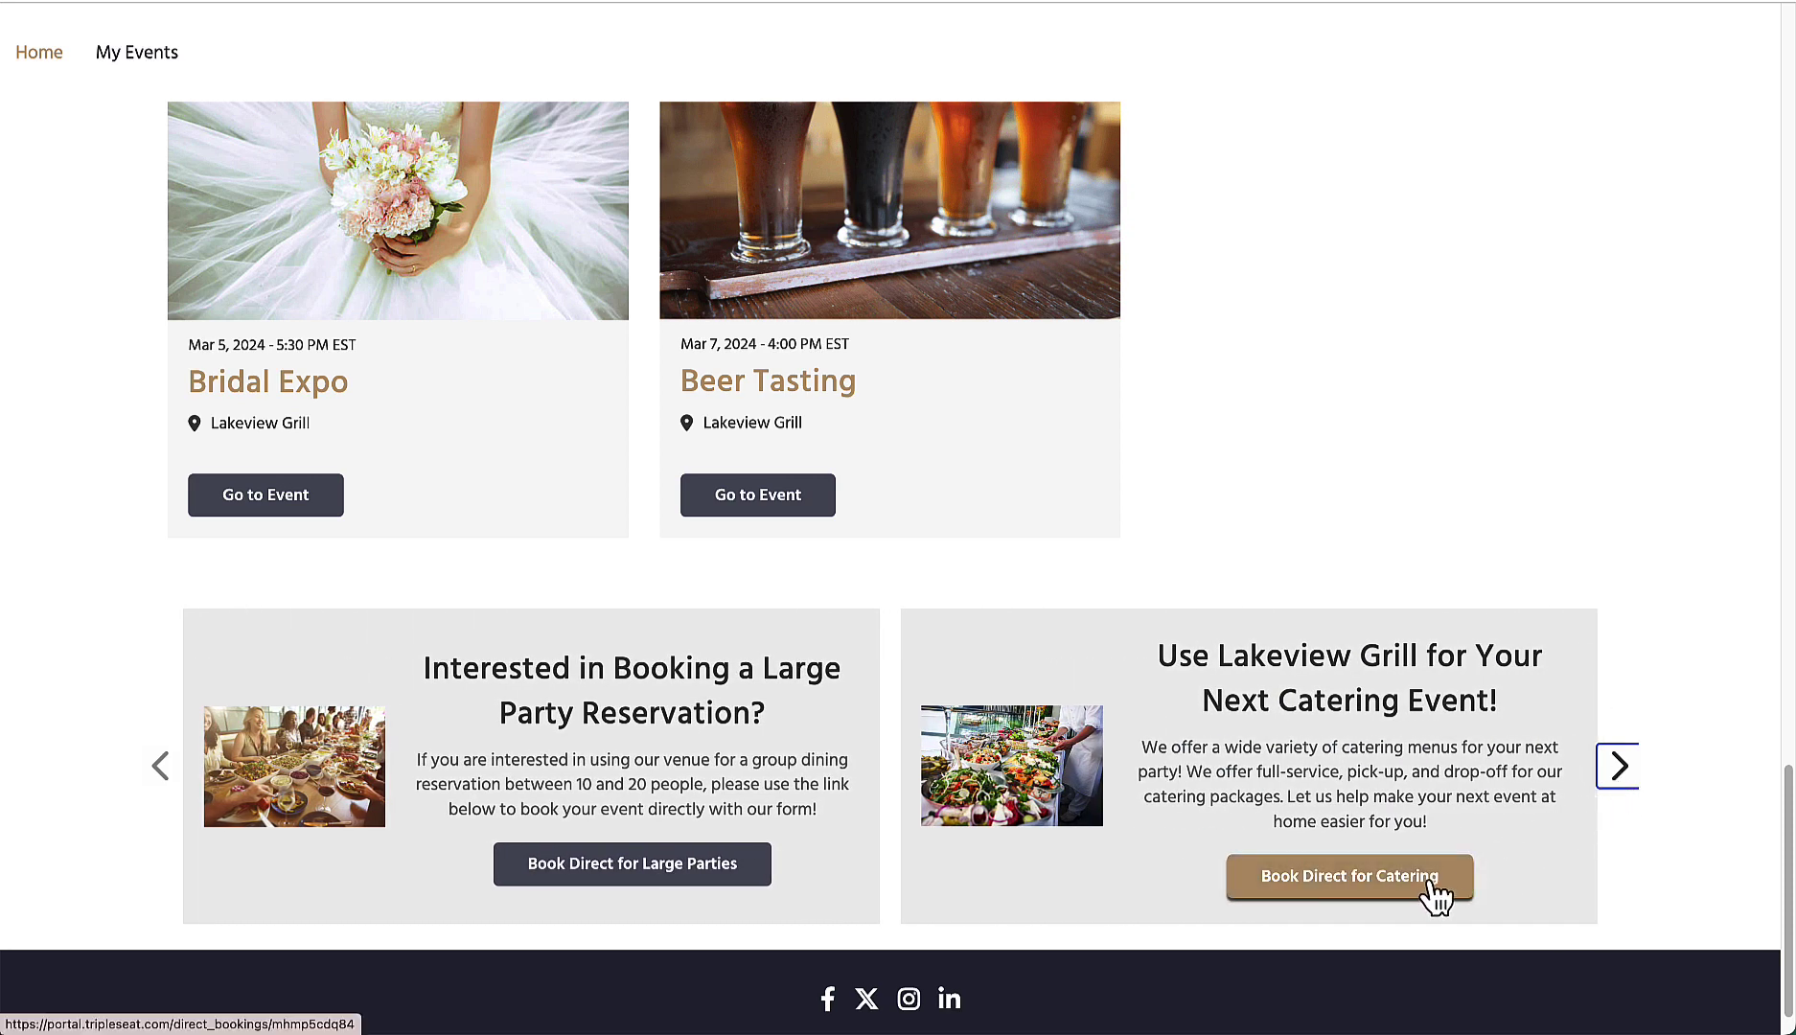
{"action": "scroll", "coordinate": [1214, 536], "scroll_direction": "up", "scroll_amount": 1}
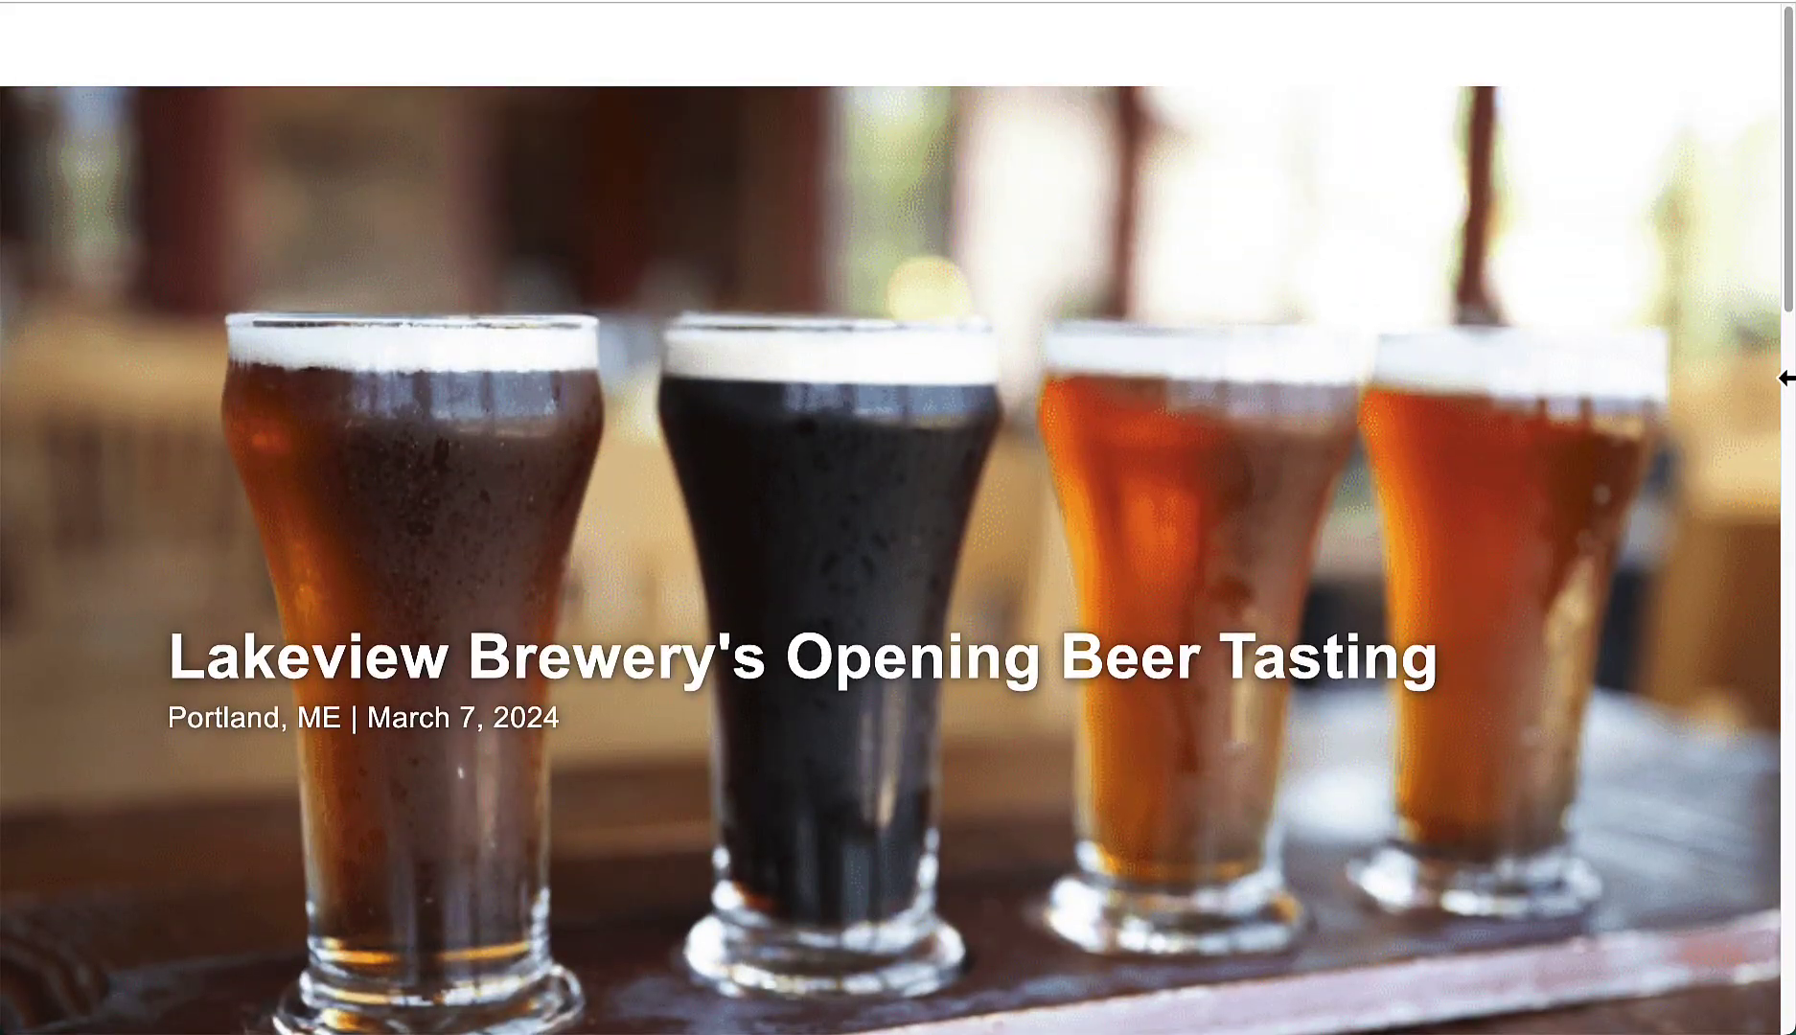
Step: Return from the beer tasting page to the portal home and scroll back to the top
{"action": "key", "text": "alt+Left"}
{"action": "scroll", "coordinate": [1226, 527], "scroll_direction": "up", "scroll_amount": 11}
{"action": "scroll", "coordinate": [1237, 521], "scroll_direction": "up", "scroll_amount": 12}
{"action": "scroll", "coordinate": [1238, 522], "scroll_direction": "up", "scroll_amount": 9}
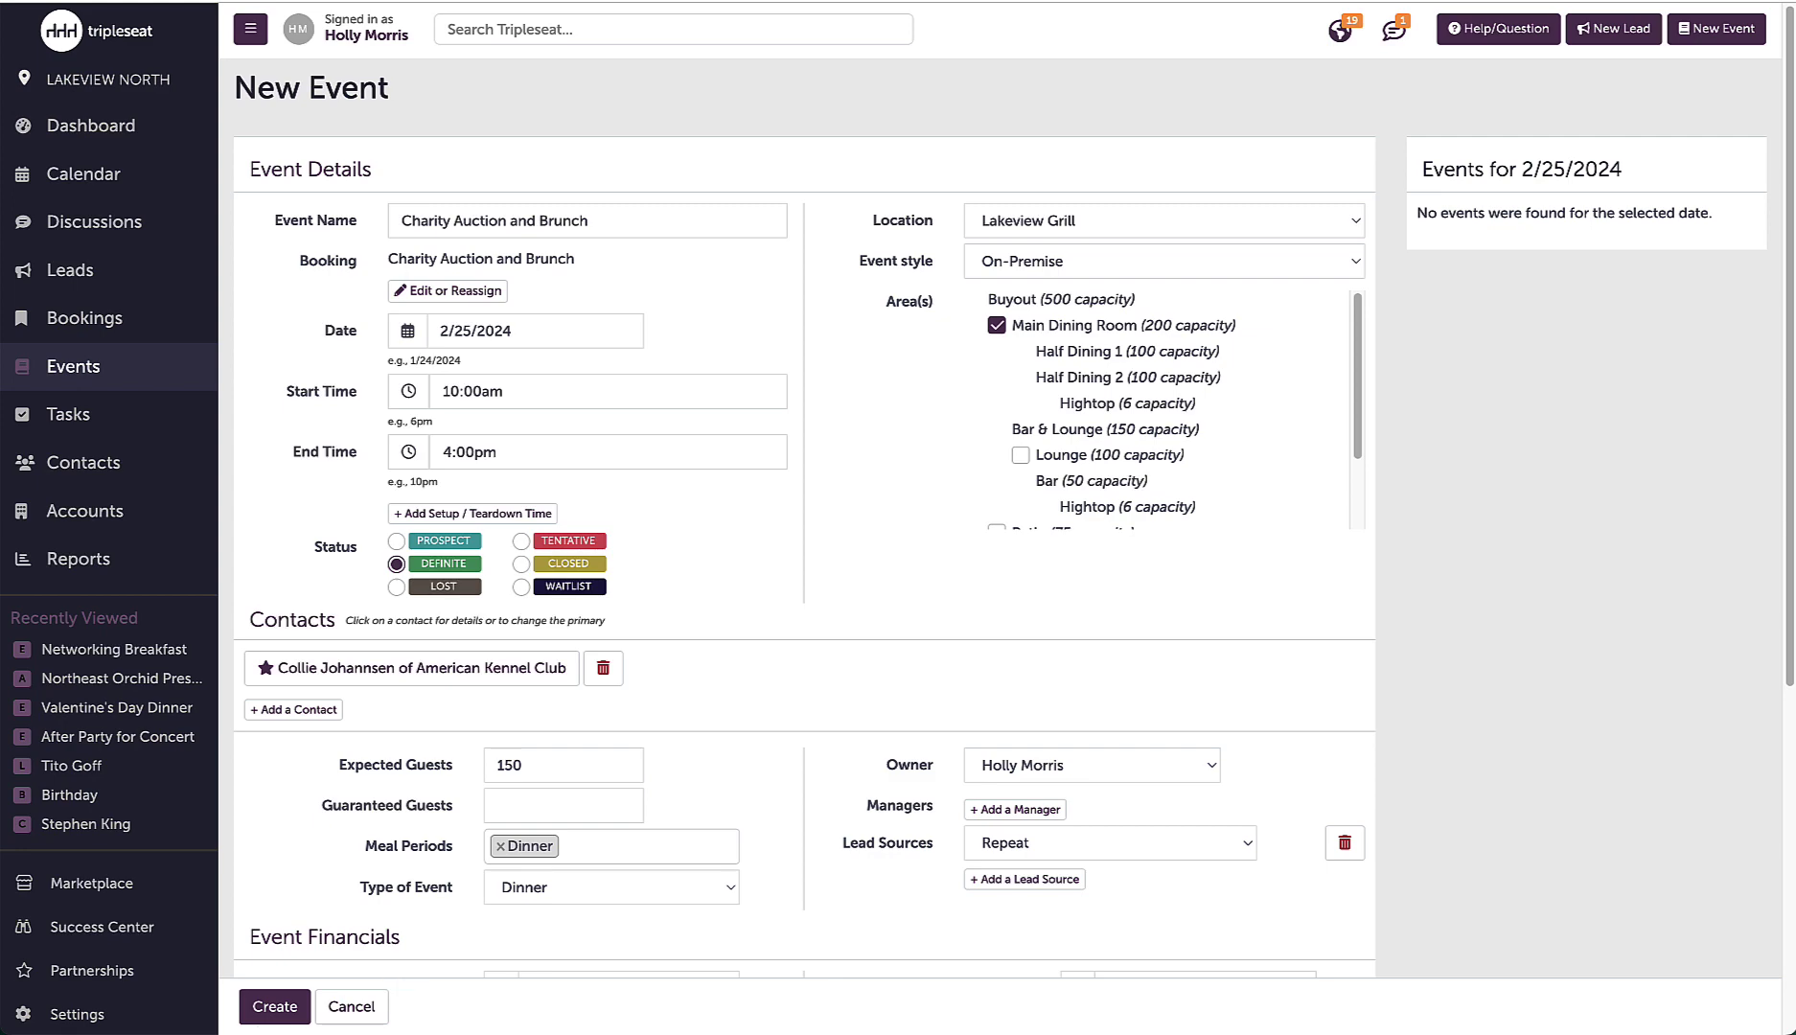
Step: Create the Charity Auction and Brunch event from the completed New Event form
{"action": "left_click", "coordinate": [272, 1016]}
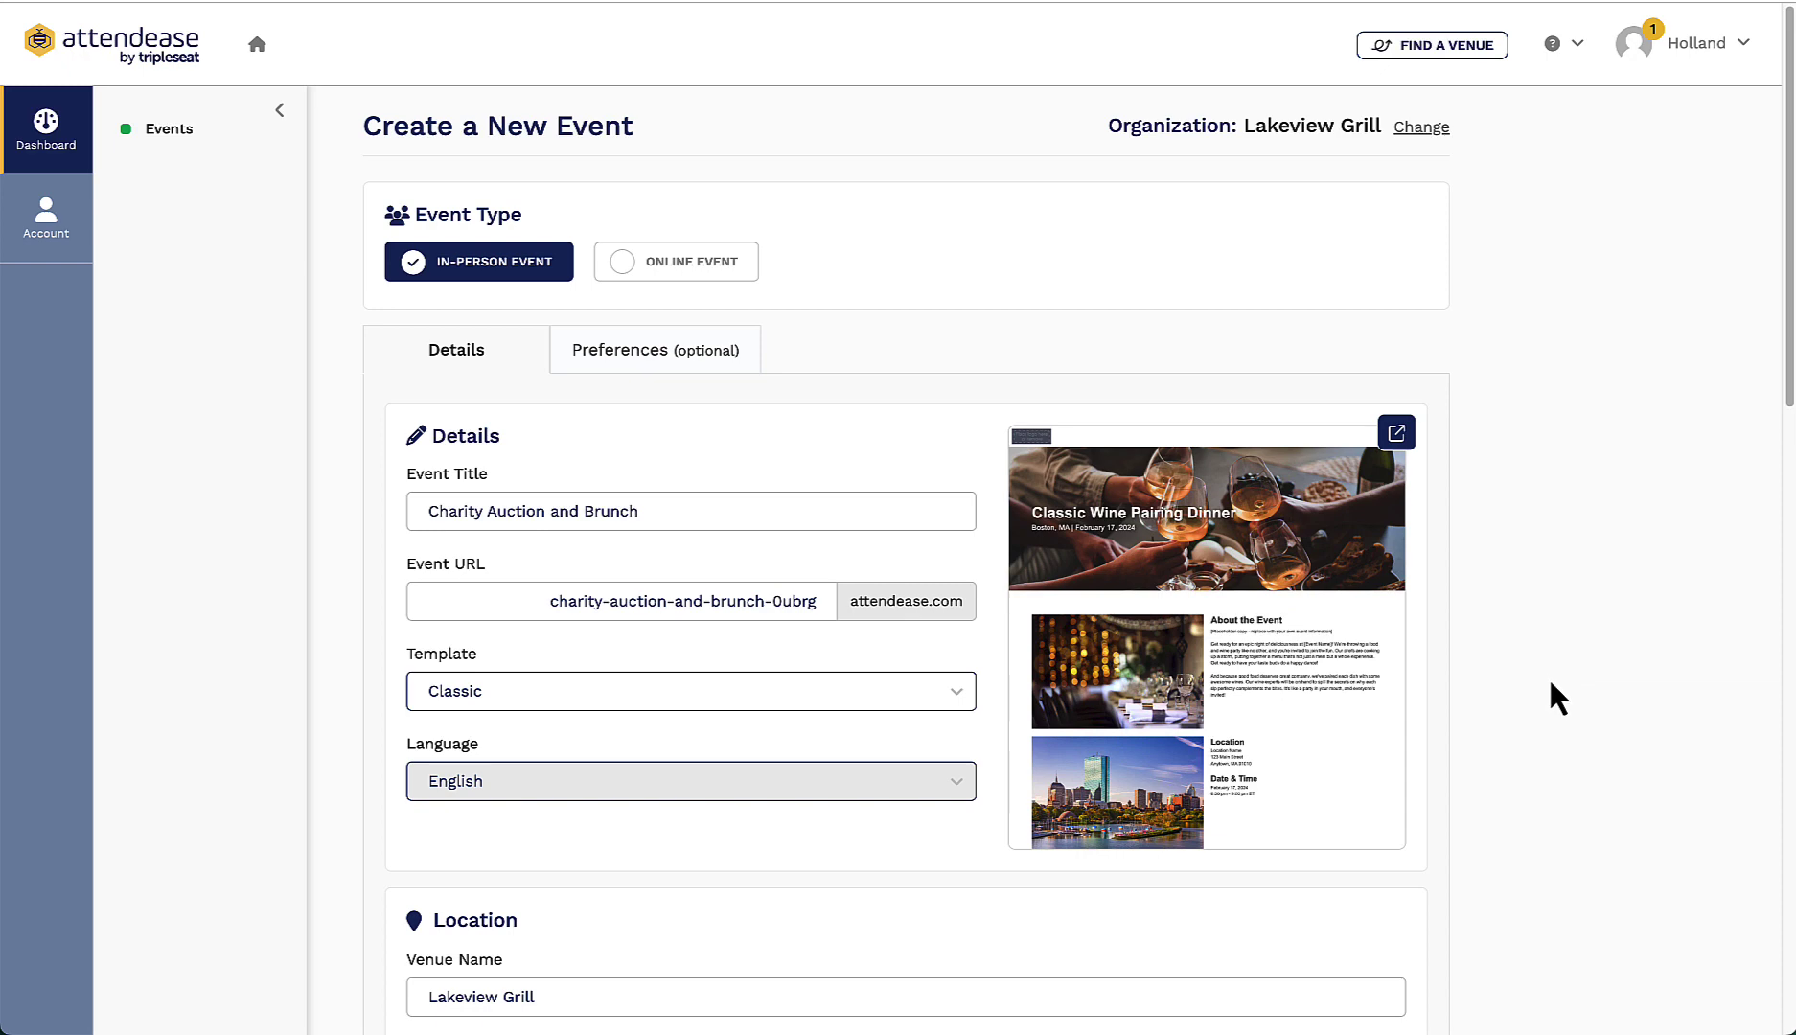
Step: Review the prefilled event form with its Georgia venue, Eastern Time and Feb 25 schedule
{"action": "scroll", "coordinate": [1548, 682], "scroll_direction": "down", "scroll_amount": 3}
{"action": "scroll", "coordinate": [1547, 694], "scroll_direction": "down", "scroll_amount": 5}
{"action": "scroll", "coordinate": [1546, 693], "scroll_direction": "down", "scroll_amount": 5}
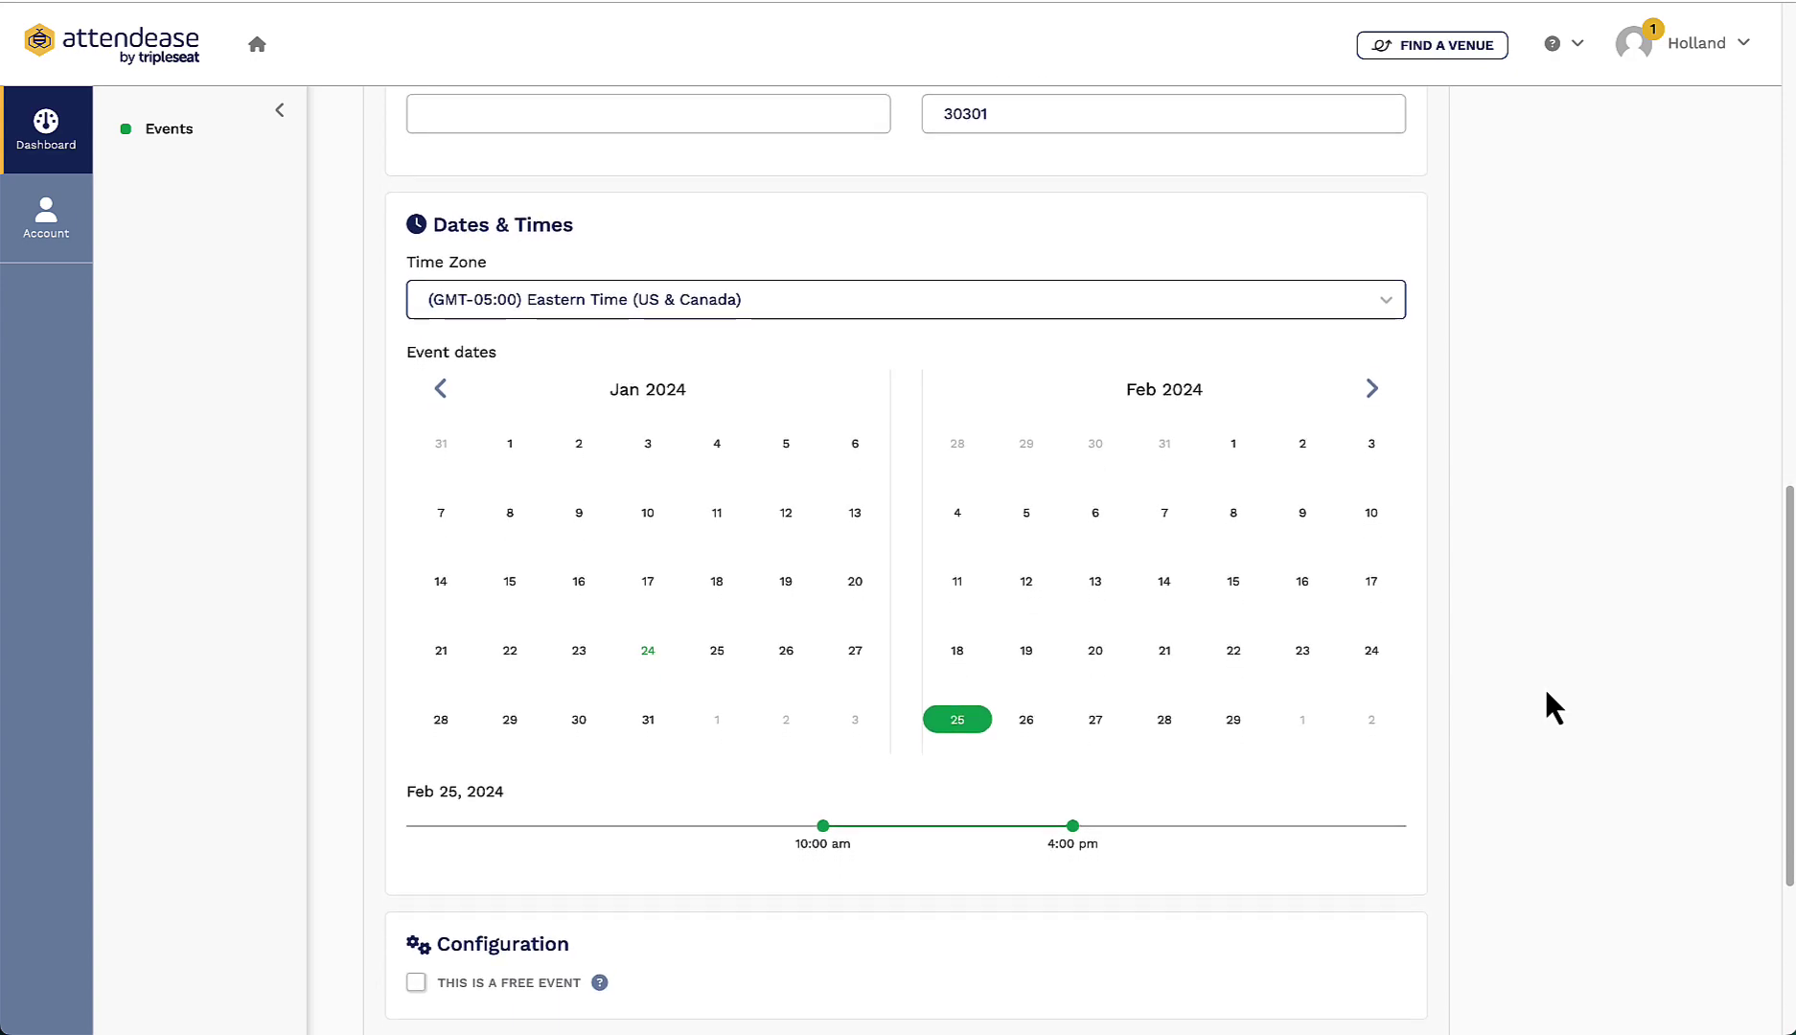
{"action": "scroll", "coordinate": [1547, 694], "scroll_direction": "up", "scroll_amount": 10}
{"action": "scroll", "coordinate": [1547, 693], "scroll_direction": "up", "scroll_amount": 3}
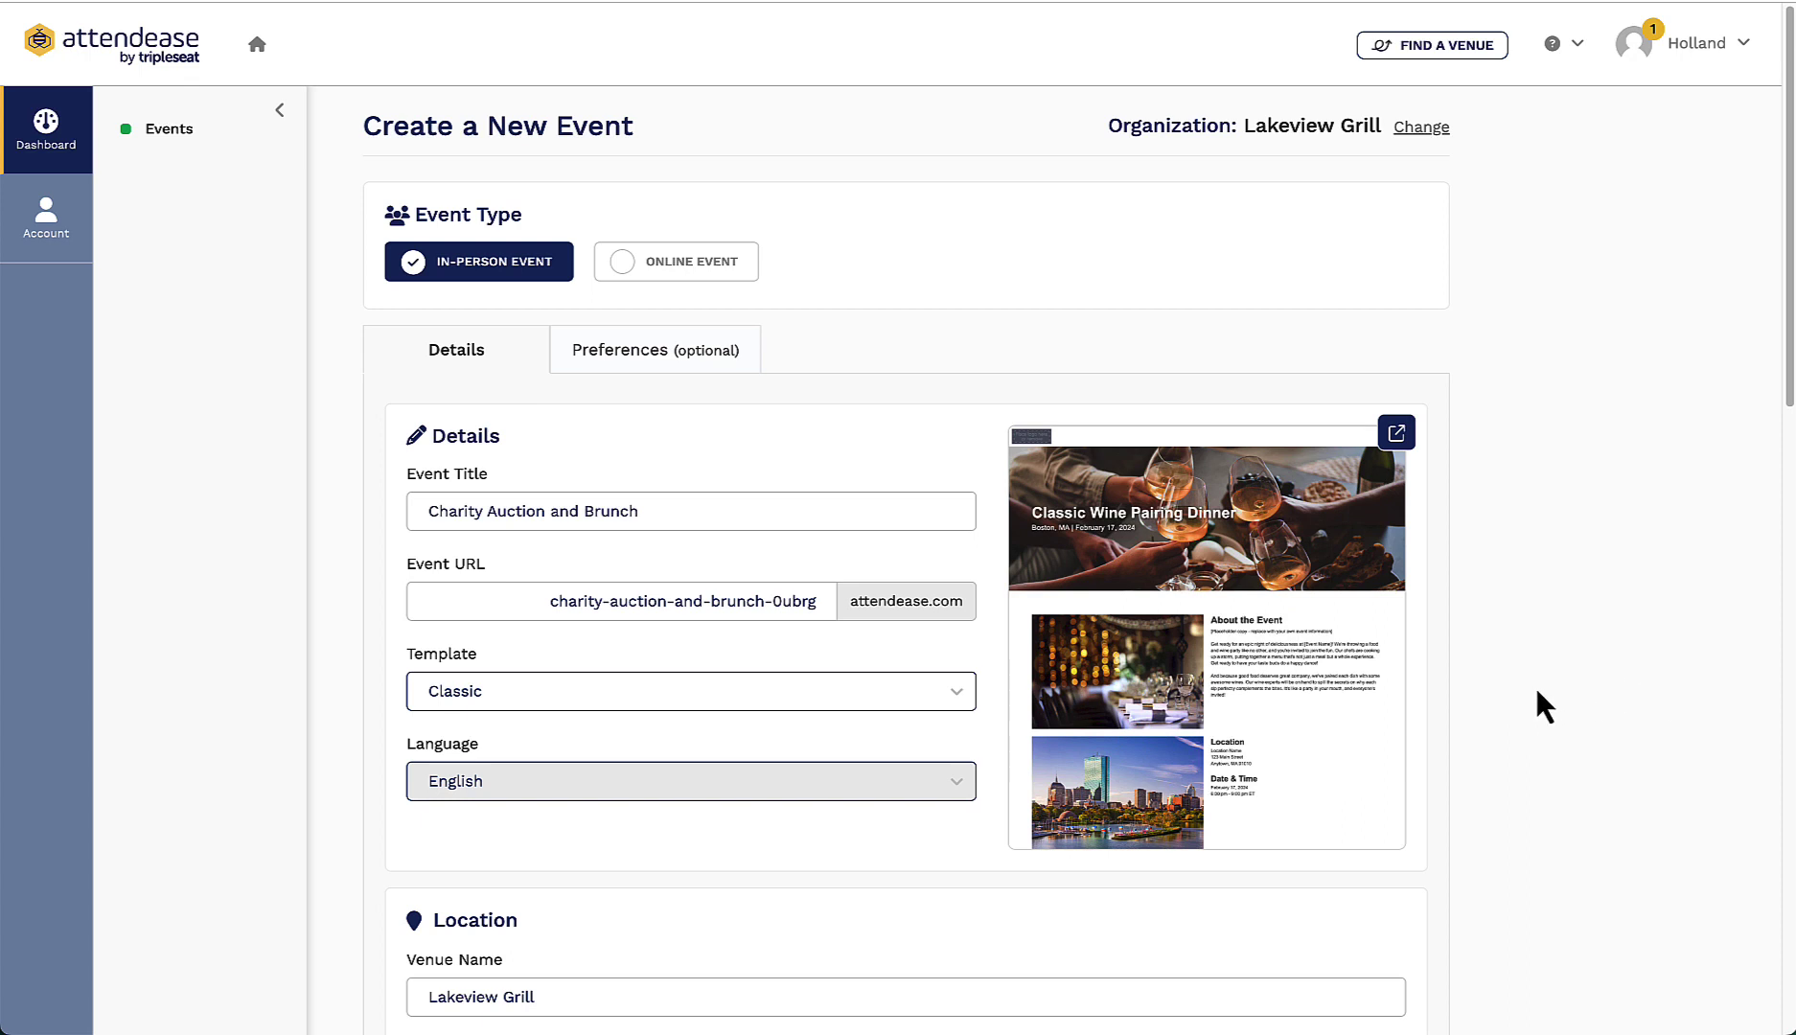
{"action": "scroll", "coordinate": [1537, 690], "scroll_direction": "down", "scroll_amount": 7}
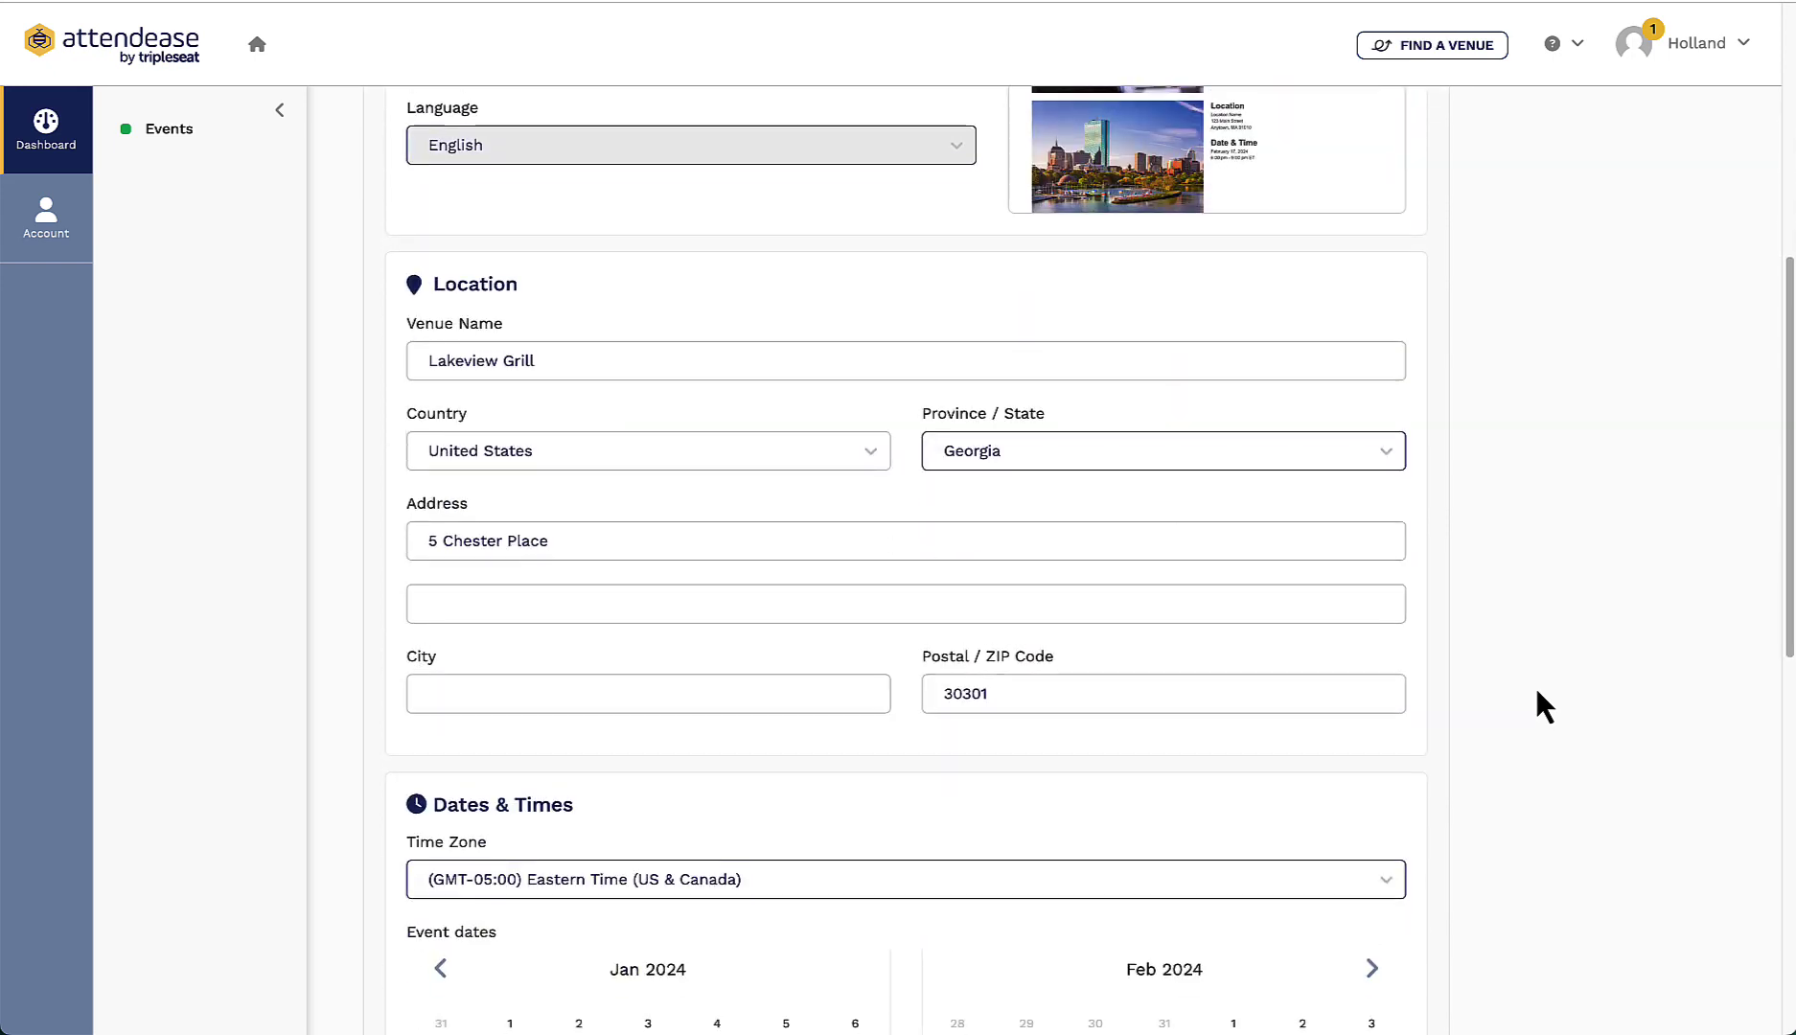
{"action": "scroll", "coordinate": [1536, 691], "scroll_direction": "down", "scroll_amount": 10}
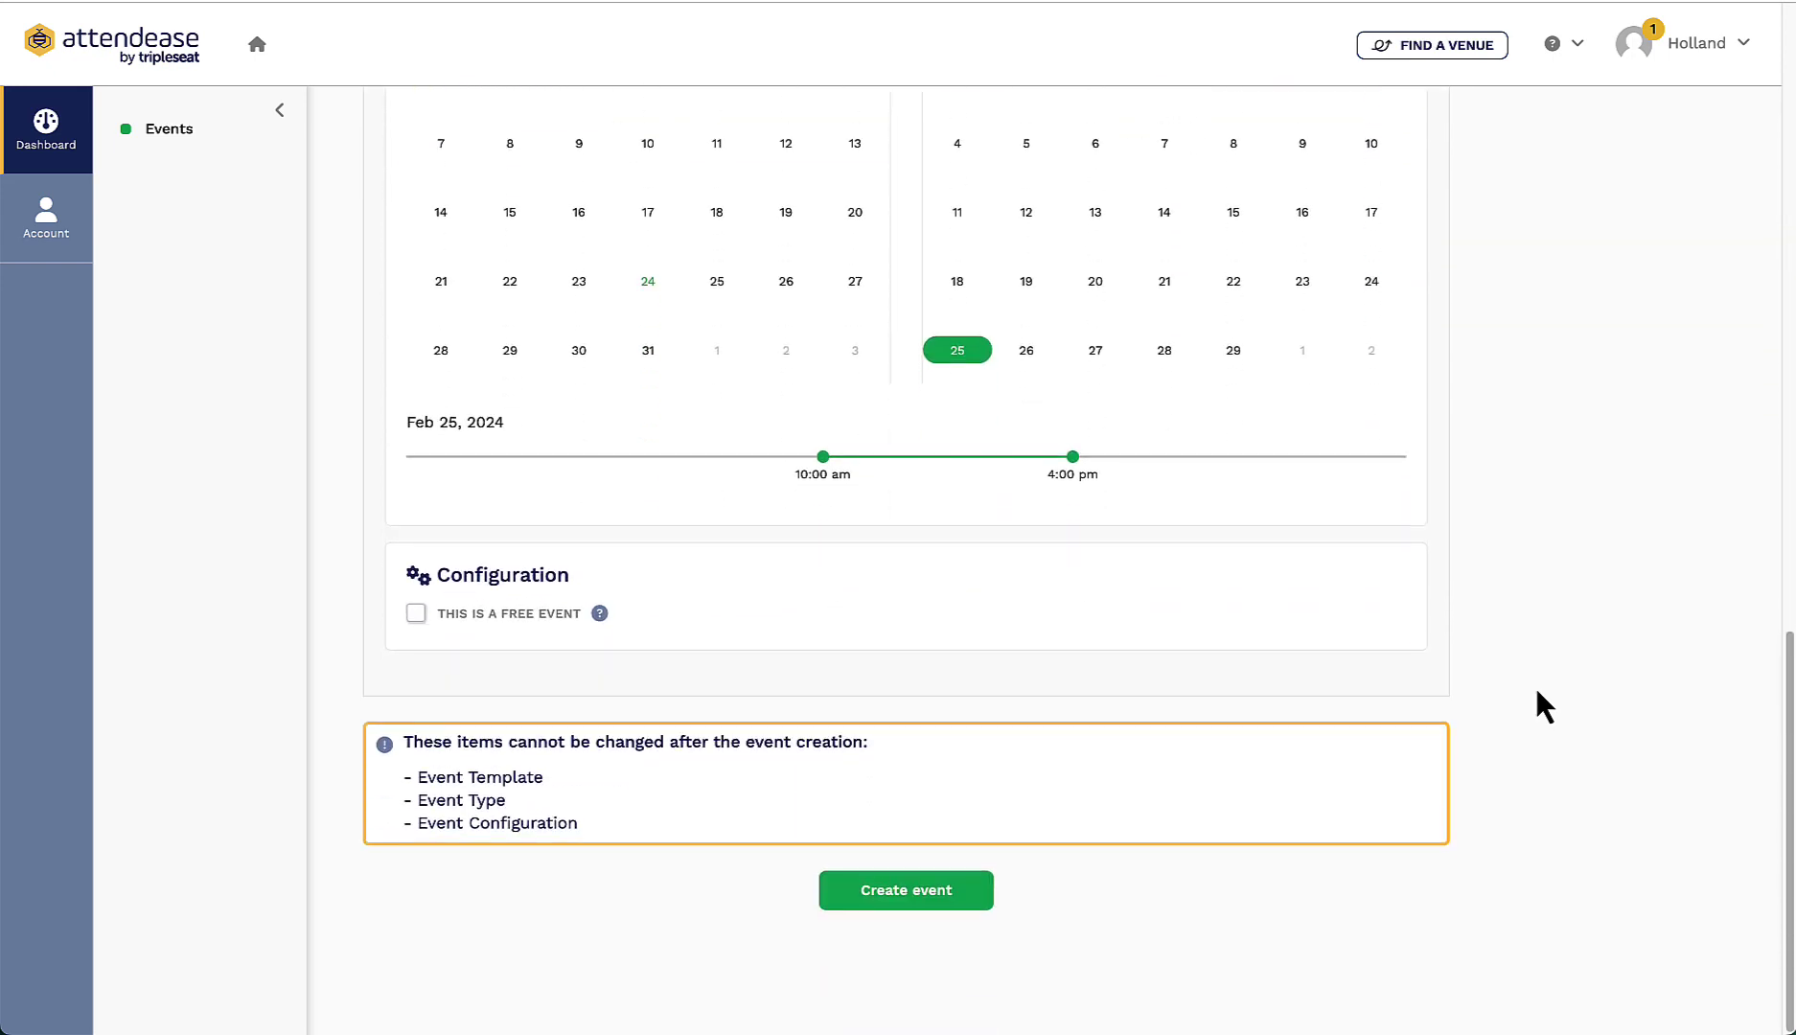
Step: Create the event and write its American Kennel Club charity auction and brunch description
{"action": "left_click", "coordinate": [918, 910]}
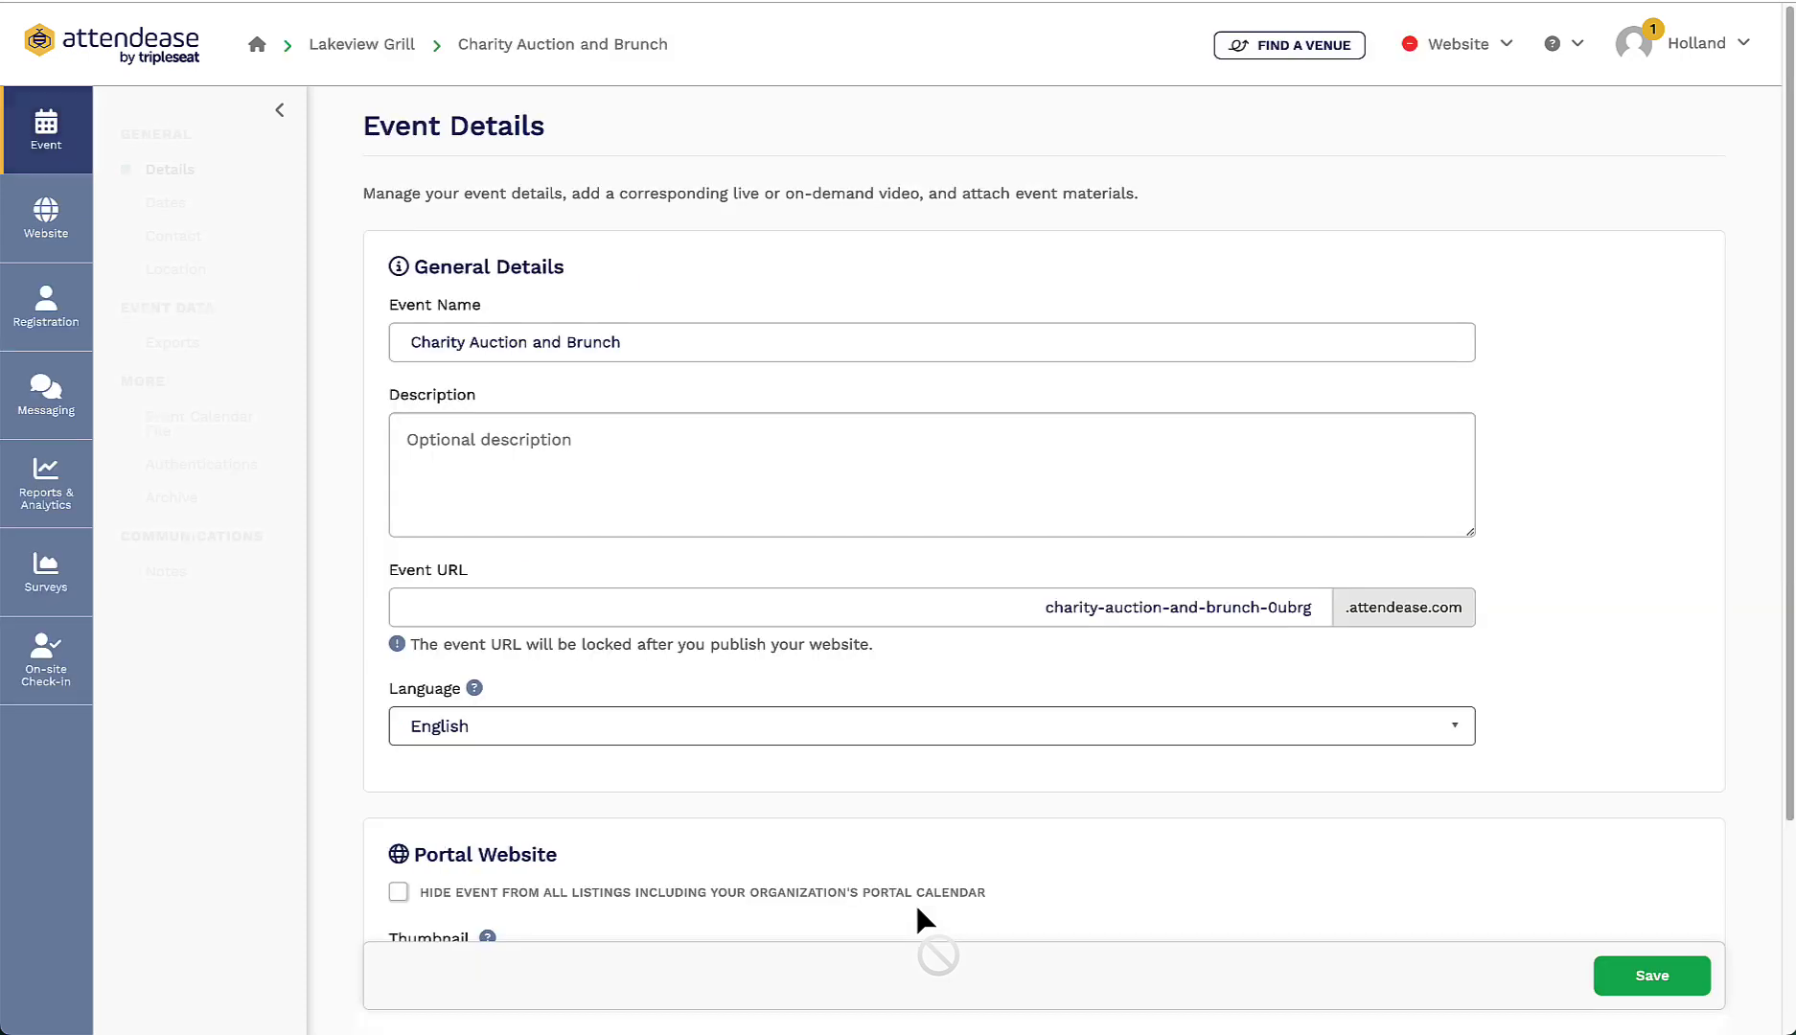
{"action": "left_click", "coordinate": [617, 455]}
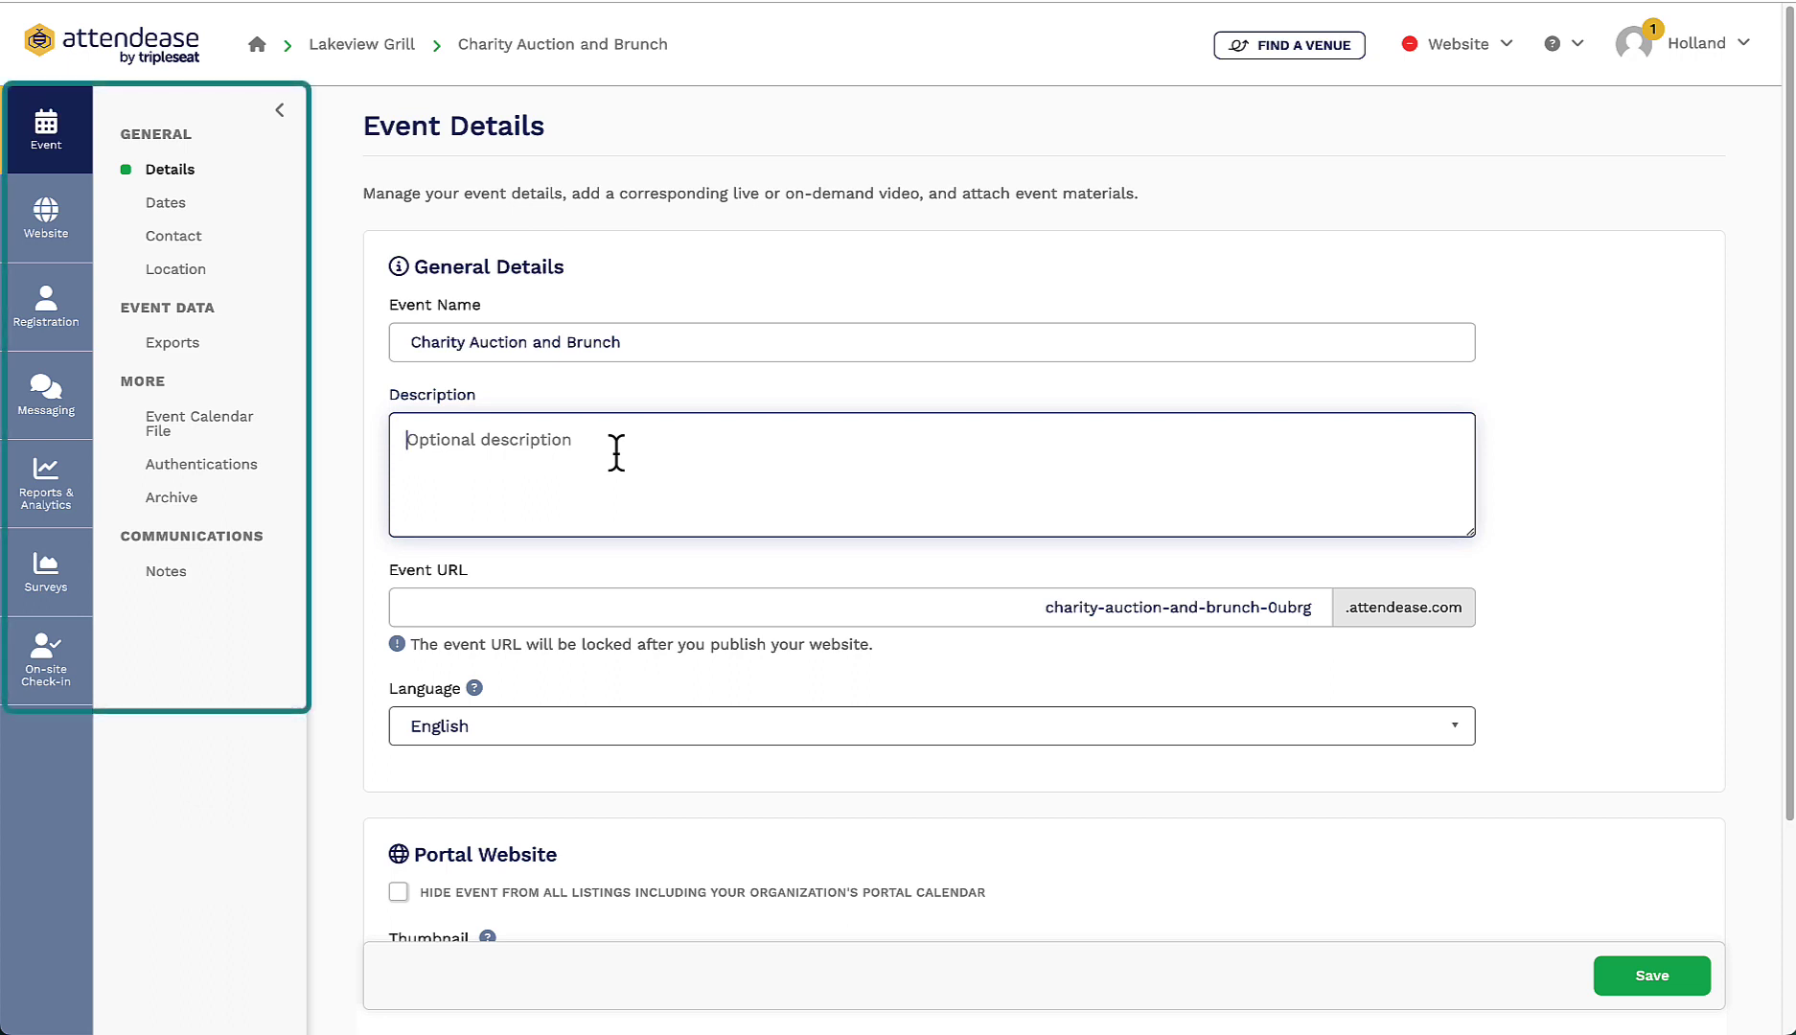
{"action": "type", "text": "Join us for"}
{"action": "type", "text": " our annual American Kennel Club Charity Auc"}
{"action": "type", "text": "tion and Brunch hosted by Lakeview Grill! Ea"}
{"action": "type", "text": "ch year, we auction off items, certificates, a"}
{"action": "type", "text": "nd experiences donated by our esteemed"}
{"action": "type", "text": " community members to help raise money f"}
{"action": "type", "text": "or our two local shelters to provide "}
{"action": "type", "text": "food and safe housing for the animals out t"}
{"action": "type", "text": "here who need it!"}
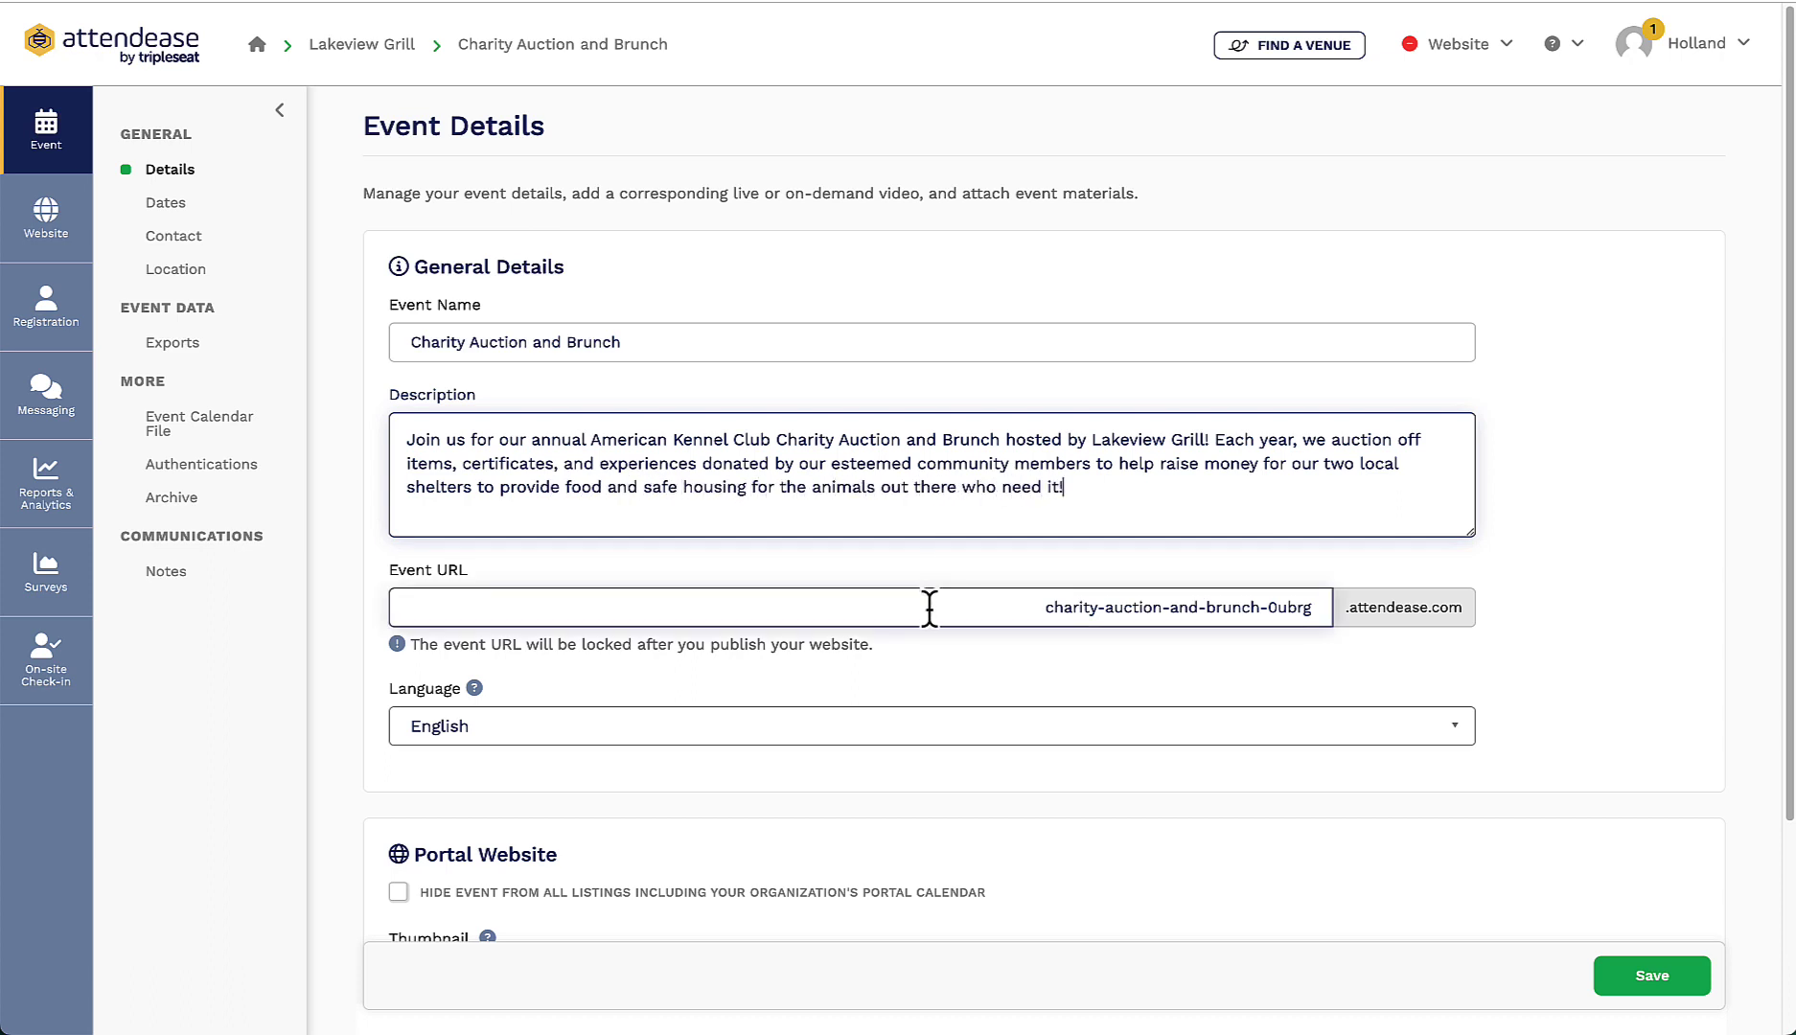
Step: Upload Brunch.jpeg as the event thumbnail and save the event details
{"action": "scroll", "coordinate": [940, 683], "scroll_direction": "down", "scroll_amount": 1}
{"action": "scroll", "coordinate": [936, 681], "scroll_direction": "down", "scroll_amount": 3}
{"action": "left_click", "coordinate": [486, 718]}
{"action": "left_click", "coordinate": [771, 403]}
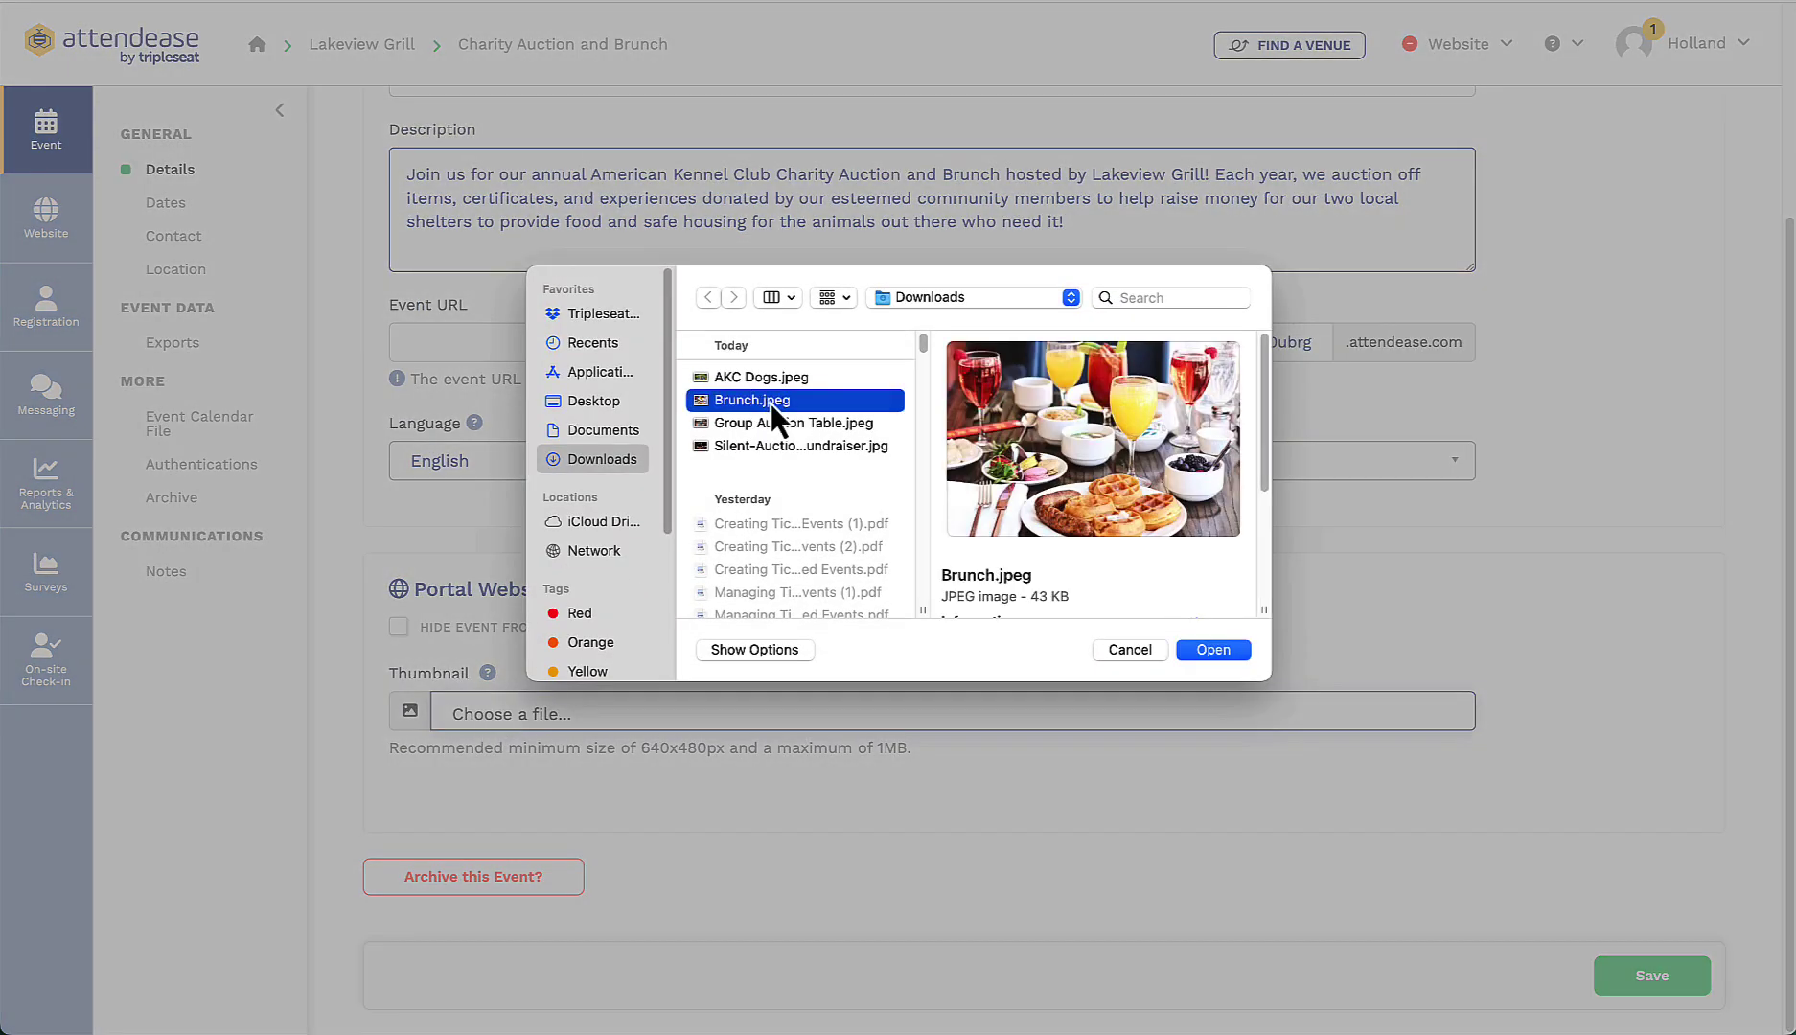
{"action": "left_click", "coordinate": [1212, 650]}
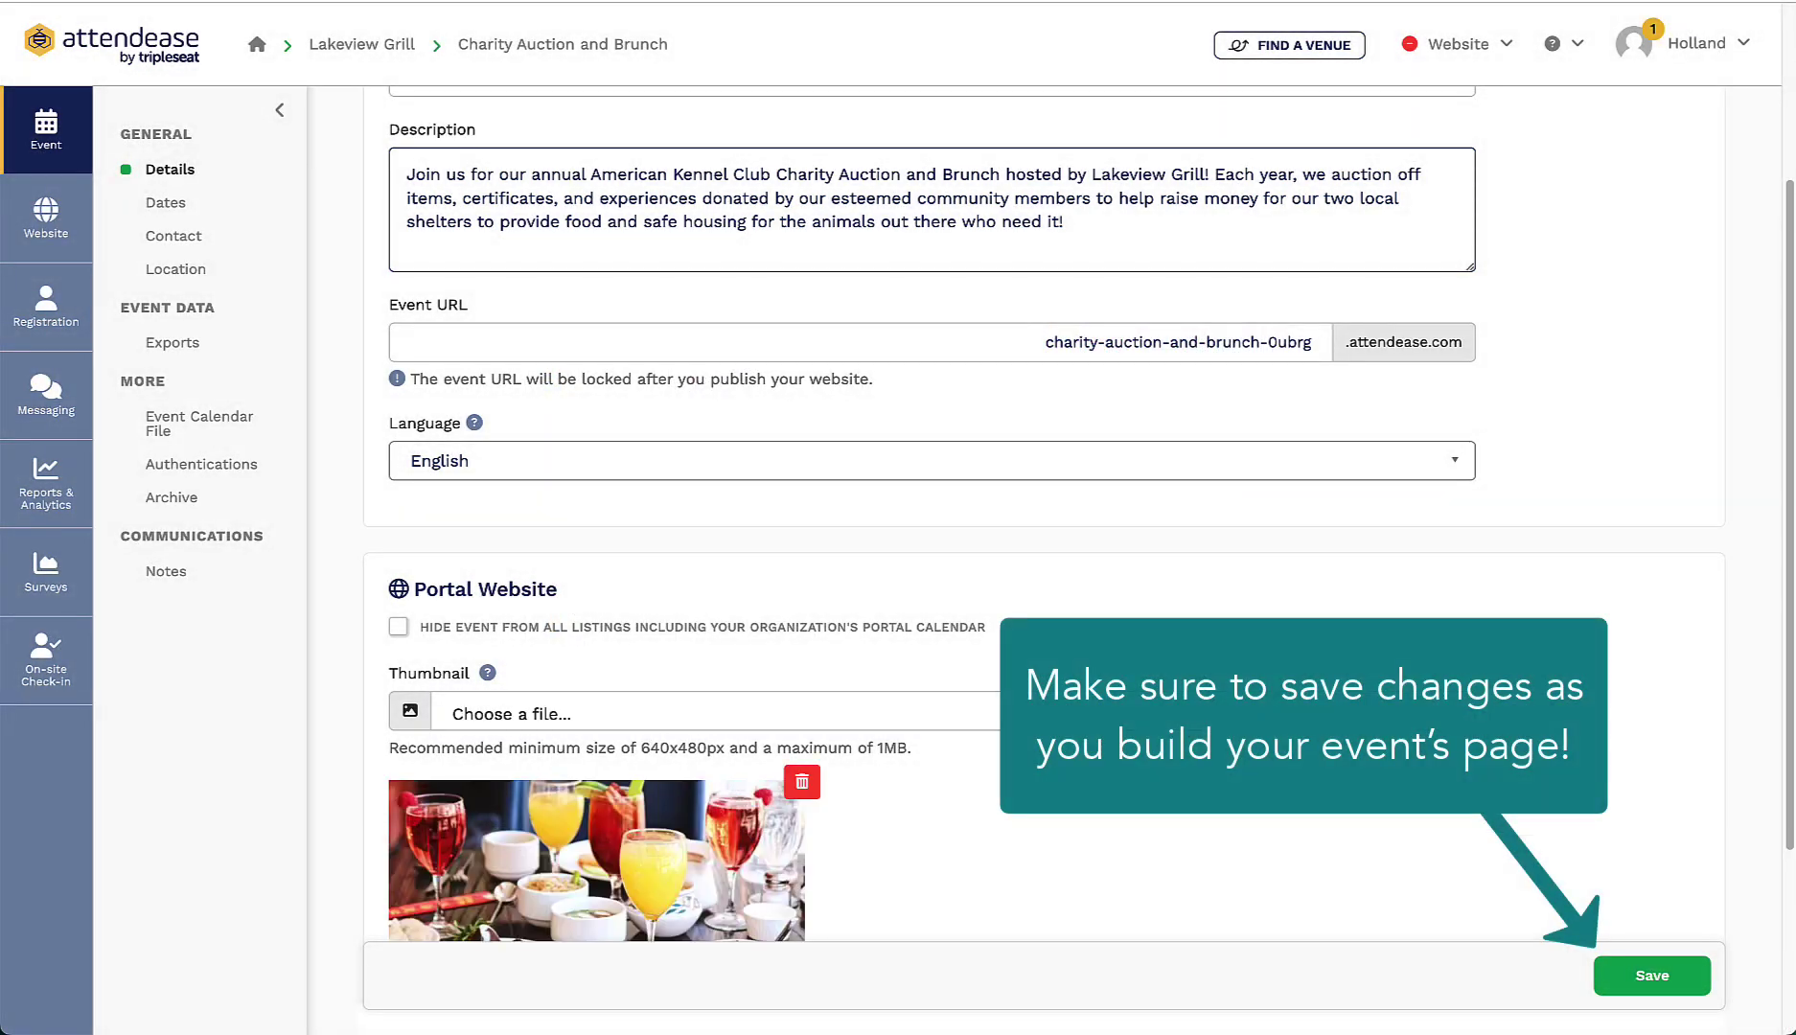
{"action": "scroll", "coordinate": [1079, 514], "scroll_direction": "up", "scroll_amount": 1}
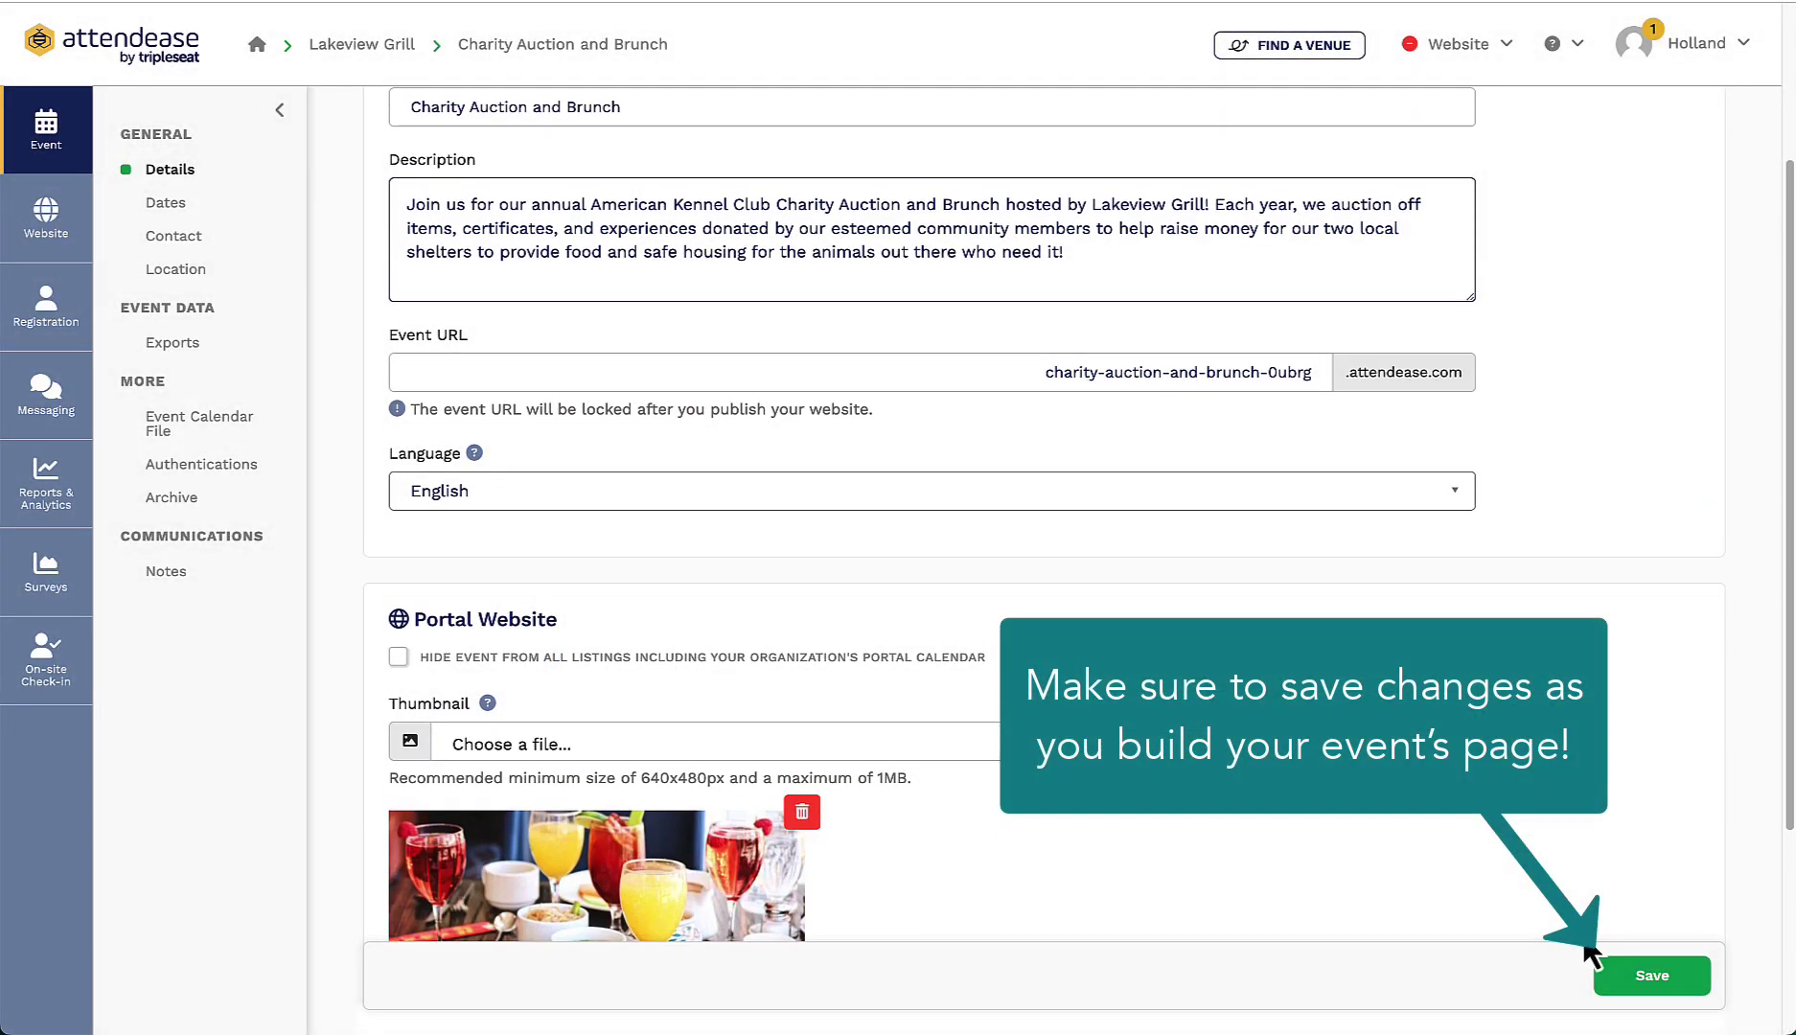
{"action": "left_click", "coordinate": [1630, 981]}
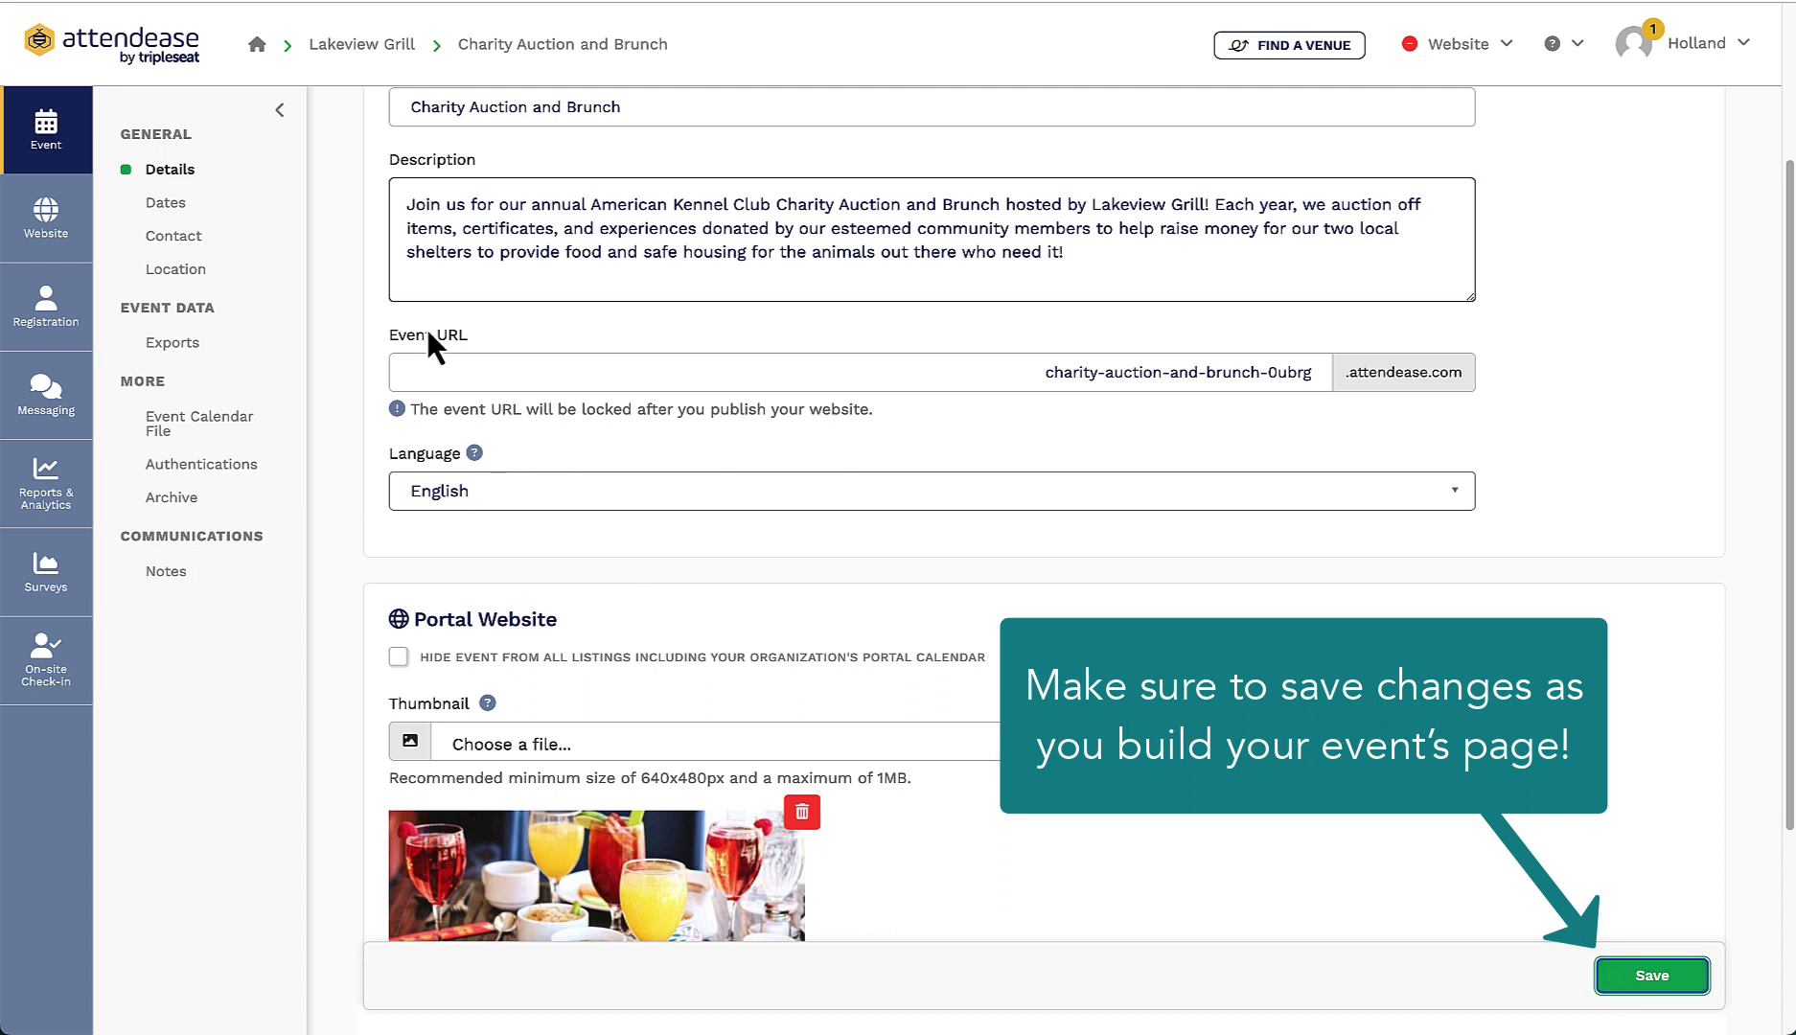
{"action": "left_click", "coordinate": [194, 205]}
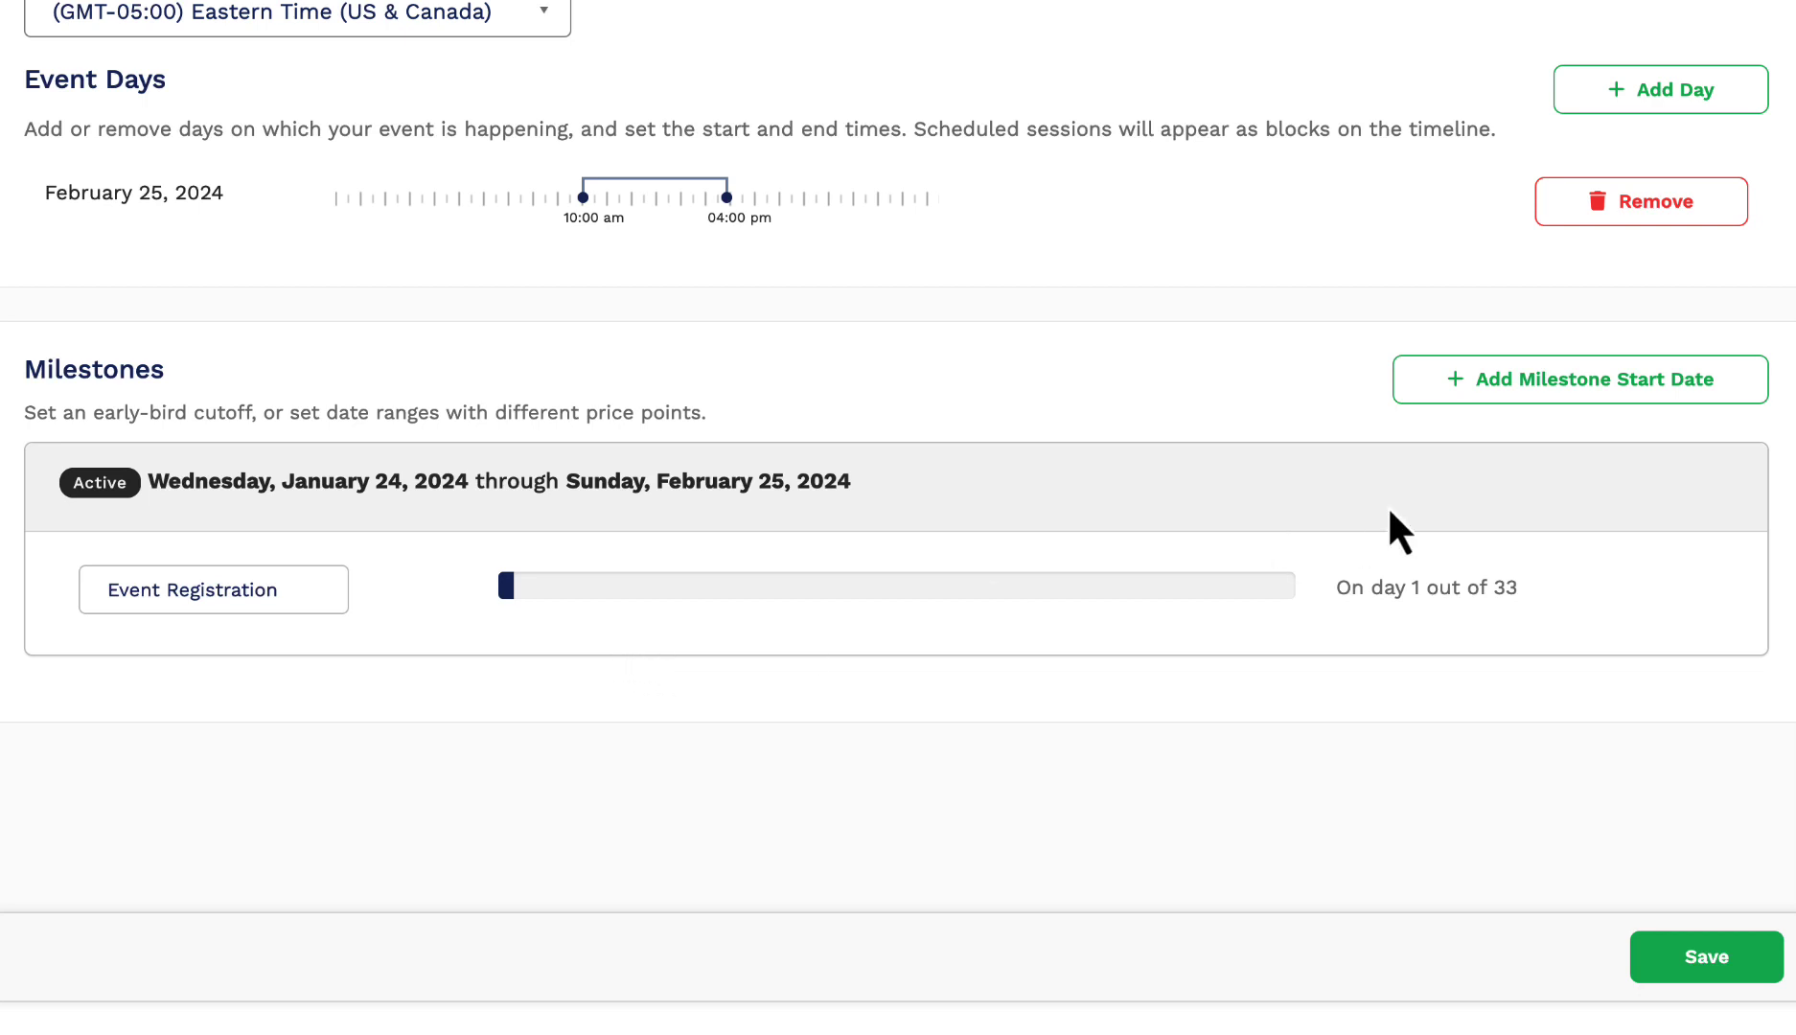
Step: Add a second registration milestone starting February 4, 2024
{"action": "left_click", "coordinate": [1563, 393]}
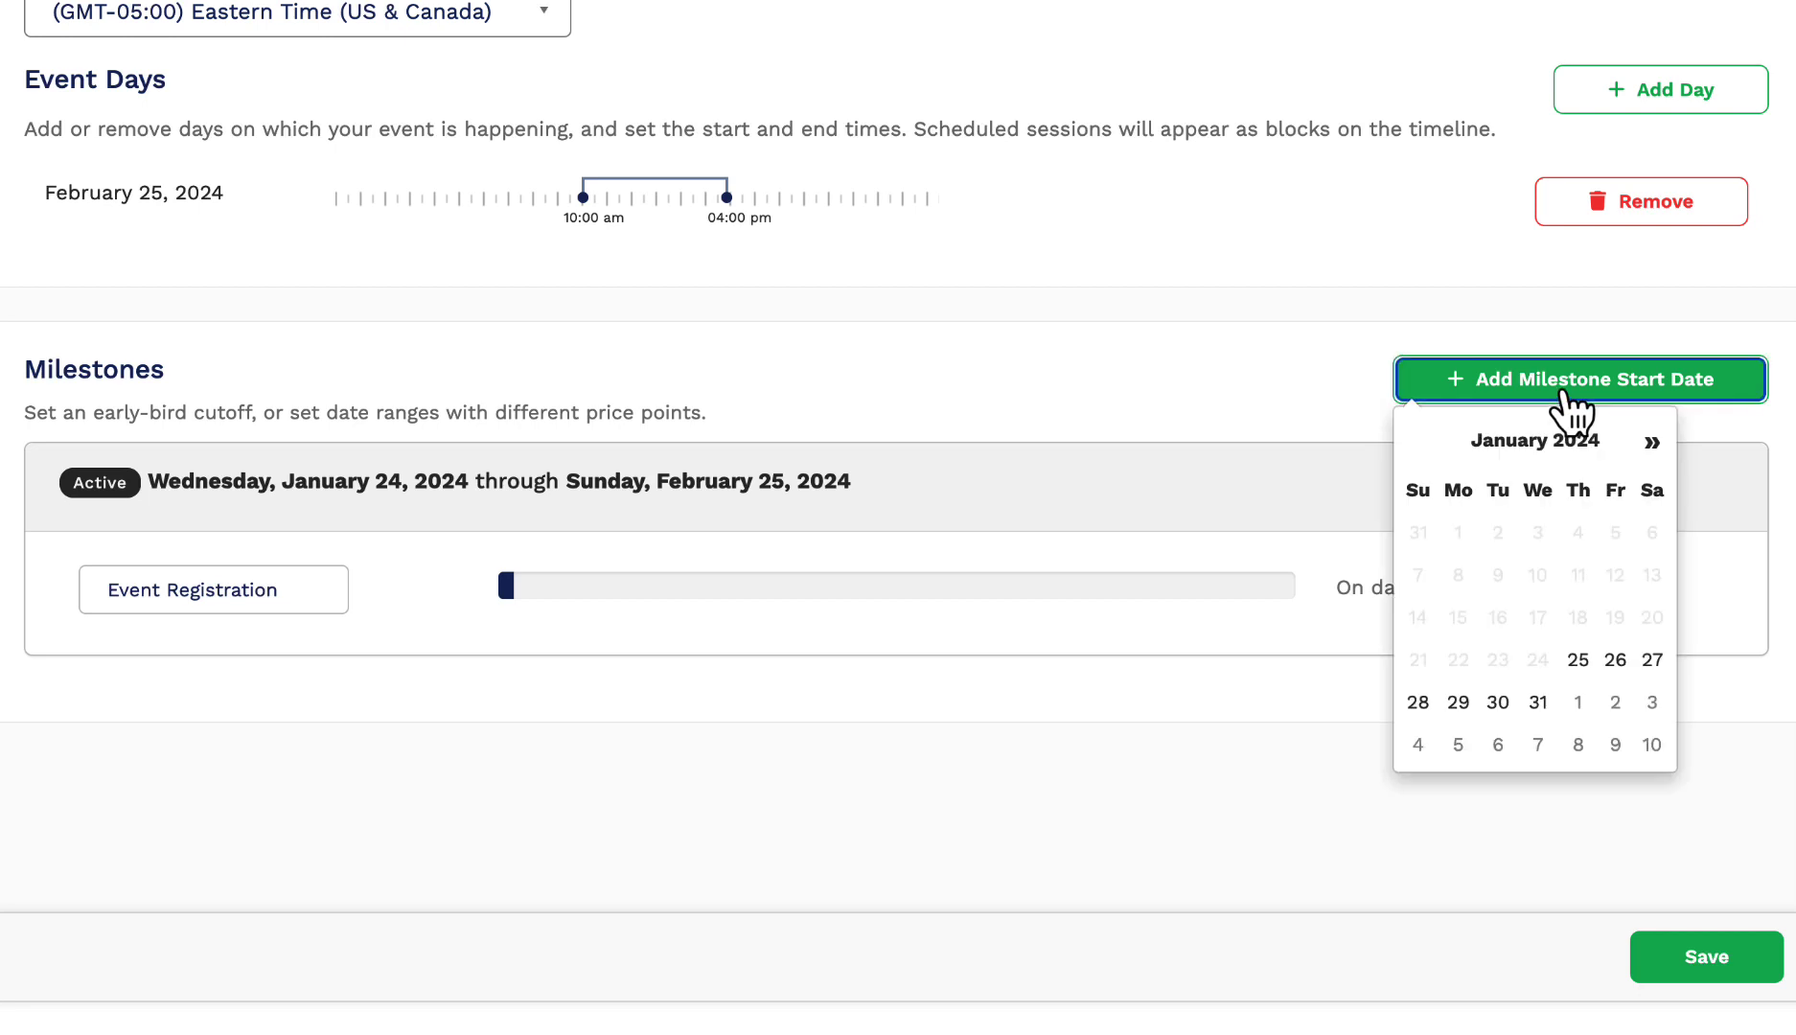
{"action": "left_click", "coordinate": [1651, 443]}
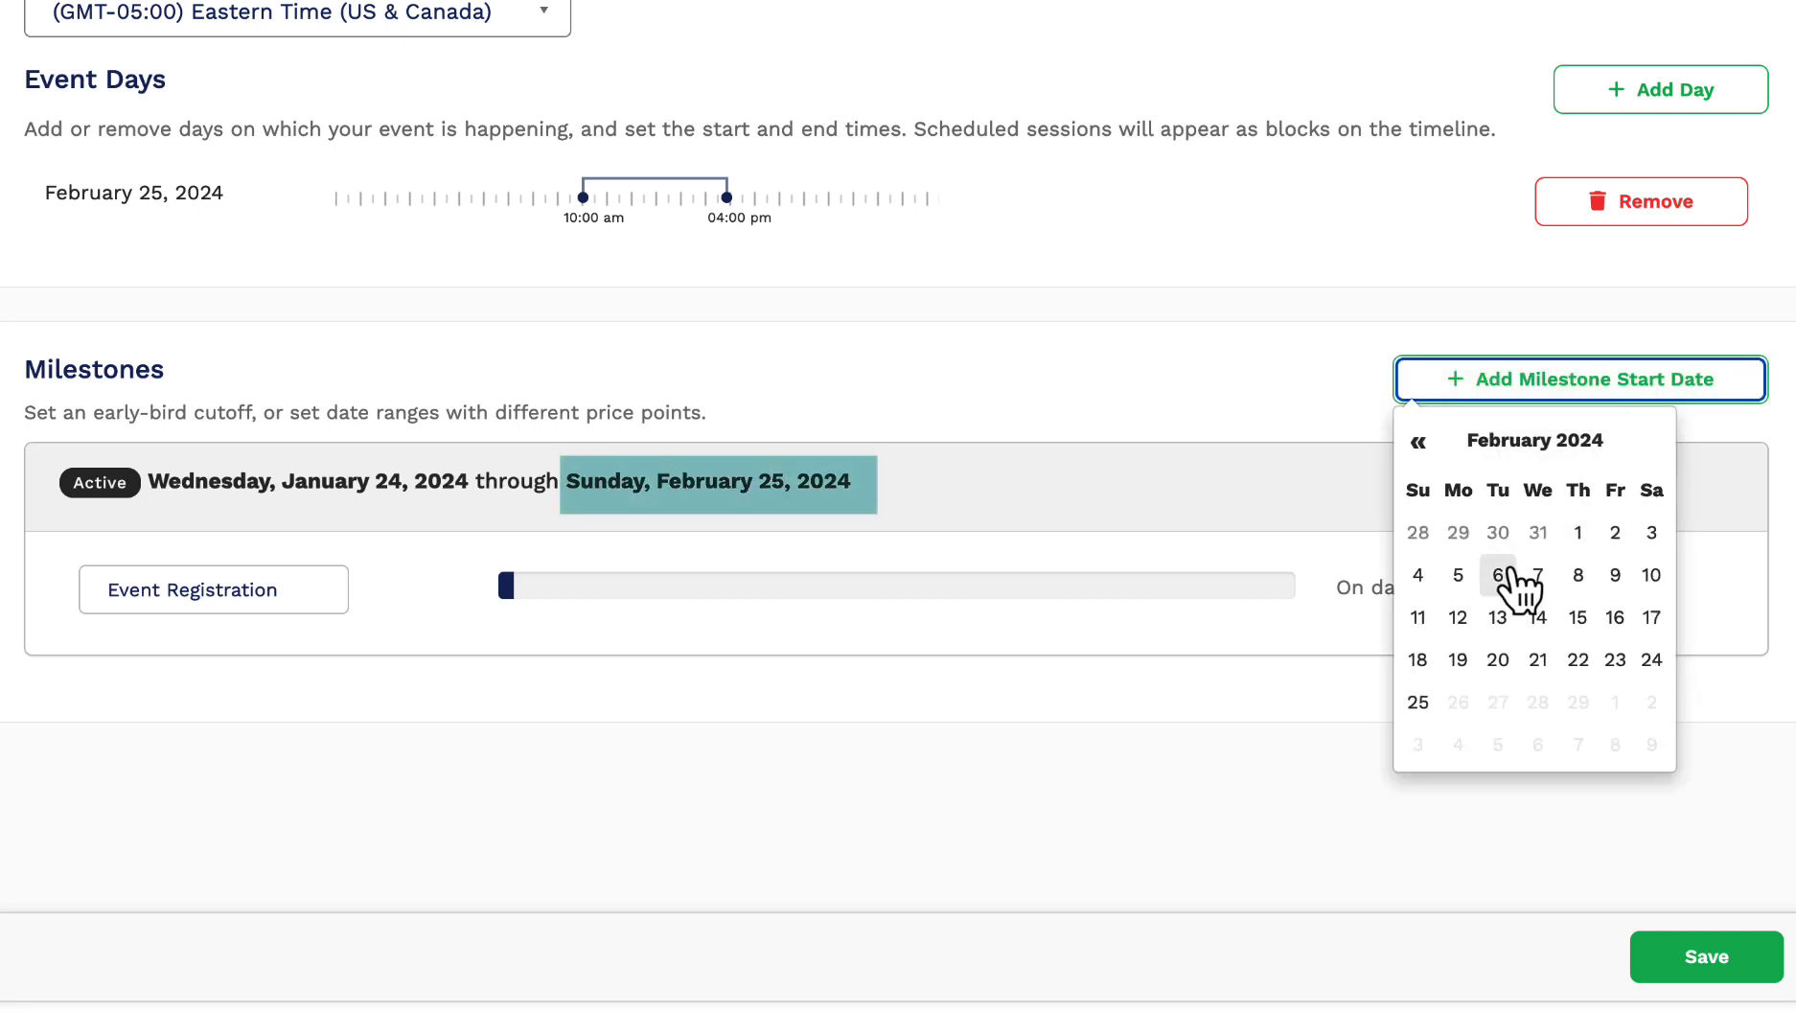
{"action": "left_click", "coordinate": [1417, 578]}
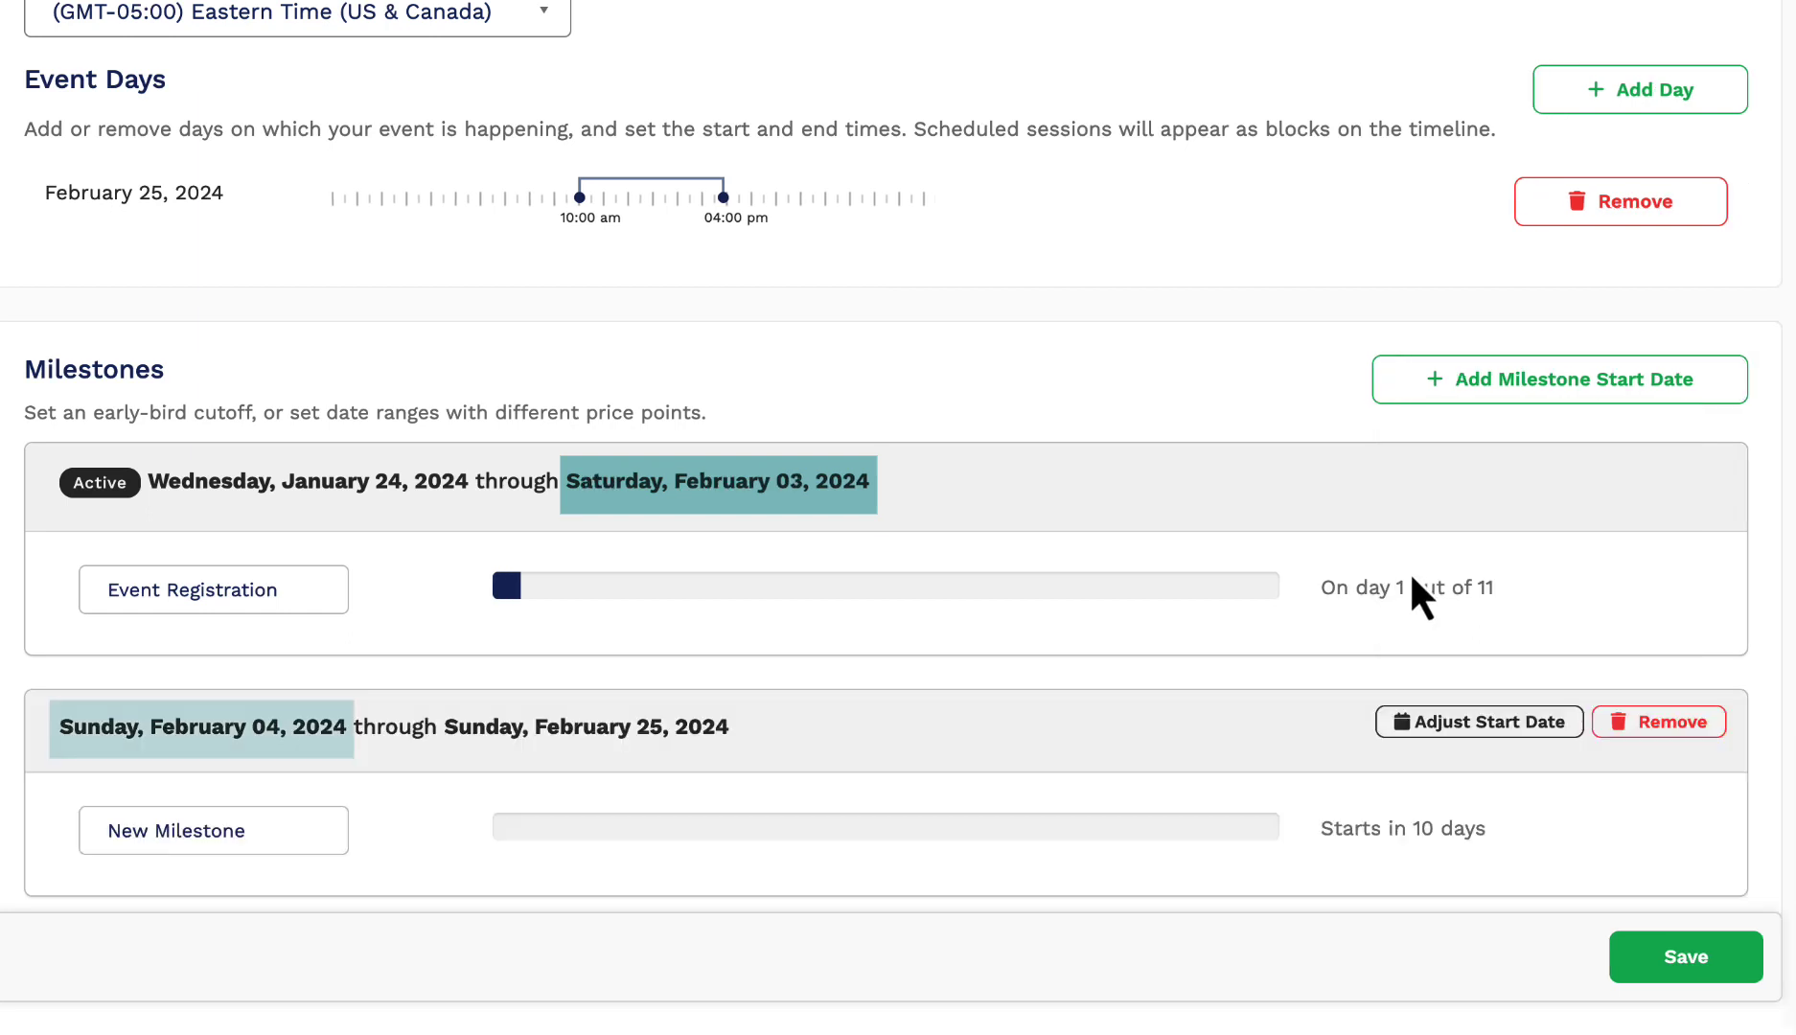
Step: Rename the milestones 'Early Bird Tickets' and 'General Ticket Registration' and save
{"action": "left_click", "coordinate": [280, 599]}
{"action": "triple_click", "coordinate": [176, 575]}
{"action": "type", "text": "Early Bird Tickets"}
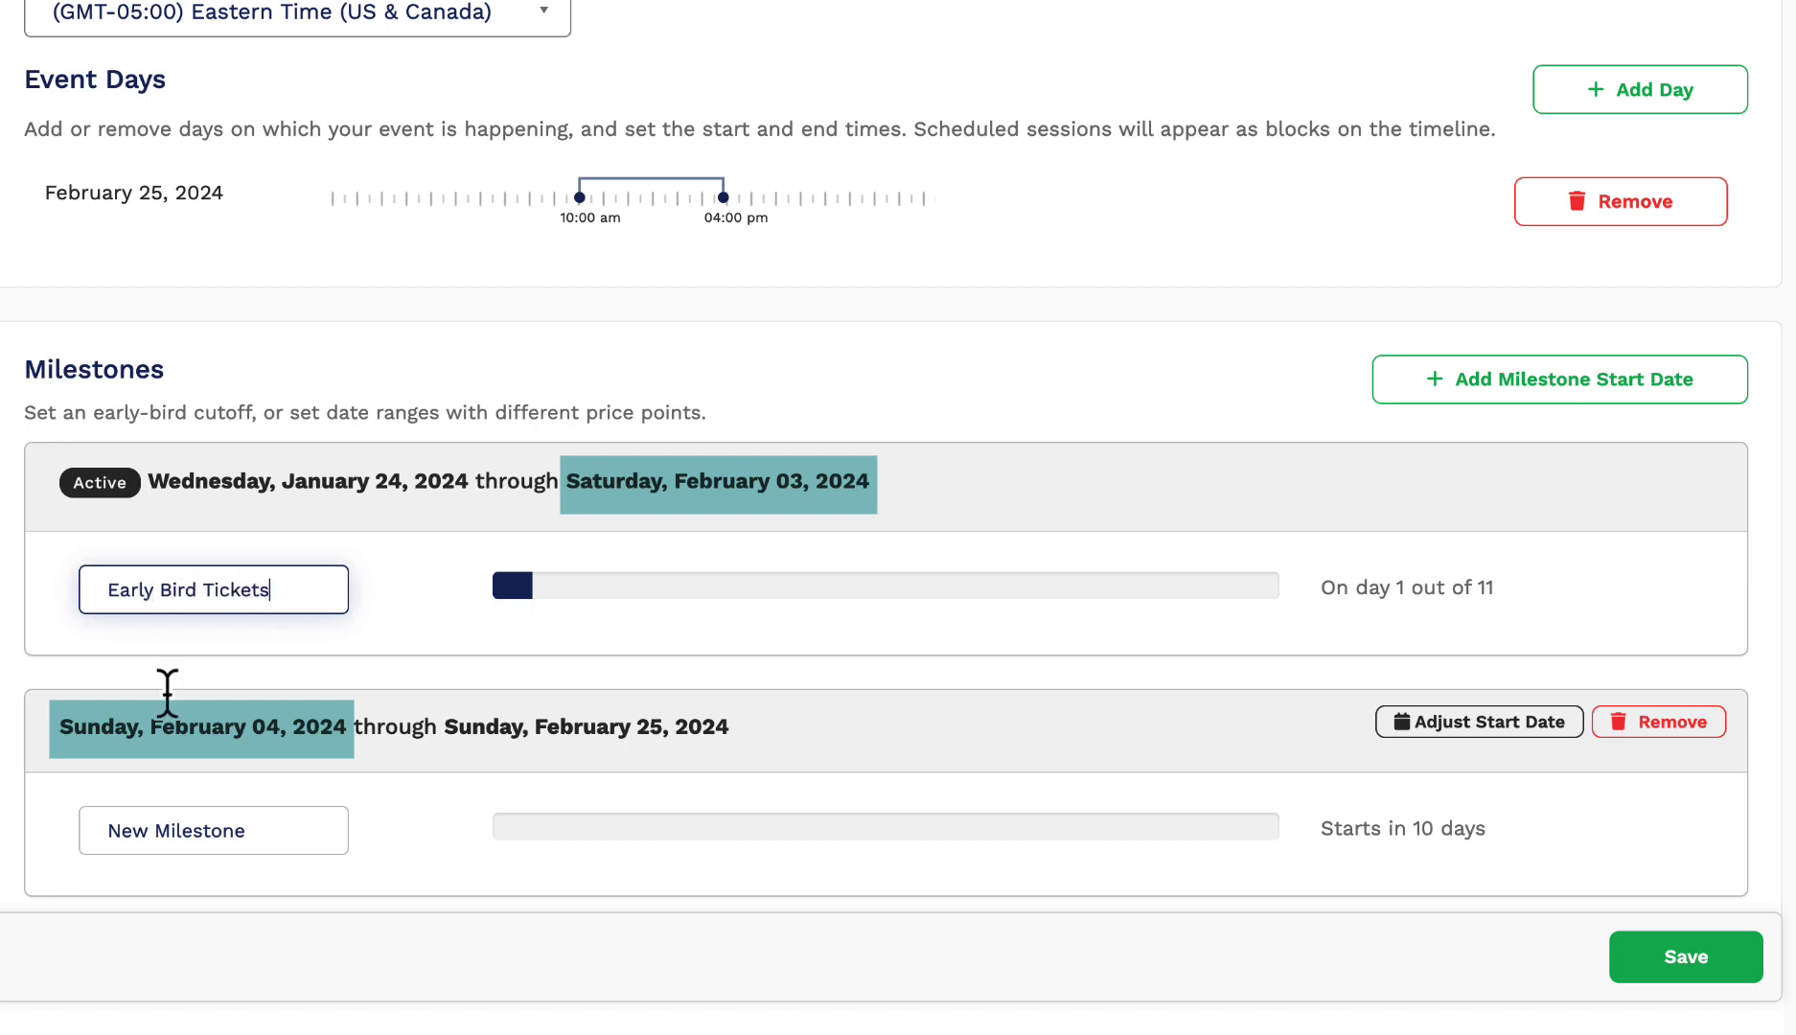
{"action": "triple_click", "coordinate": [86, 832]}
{"action": "type", "text": "General"}
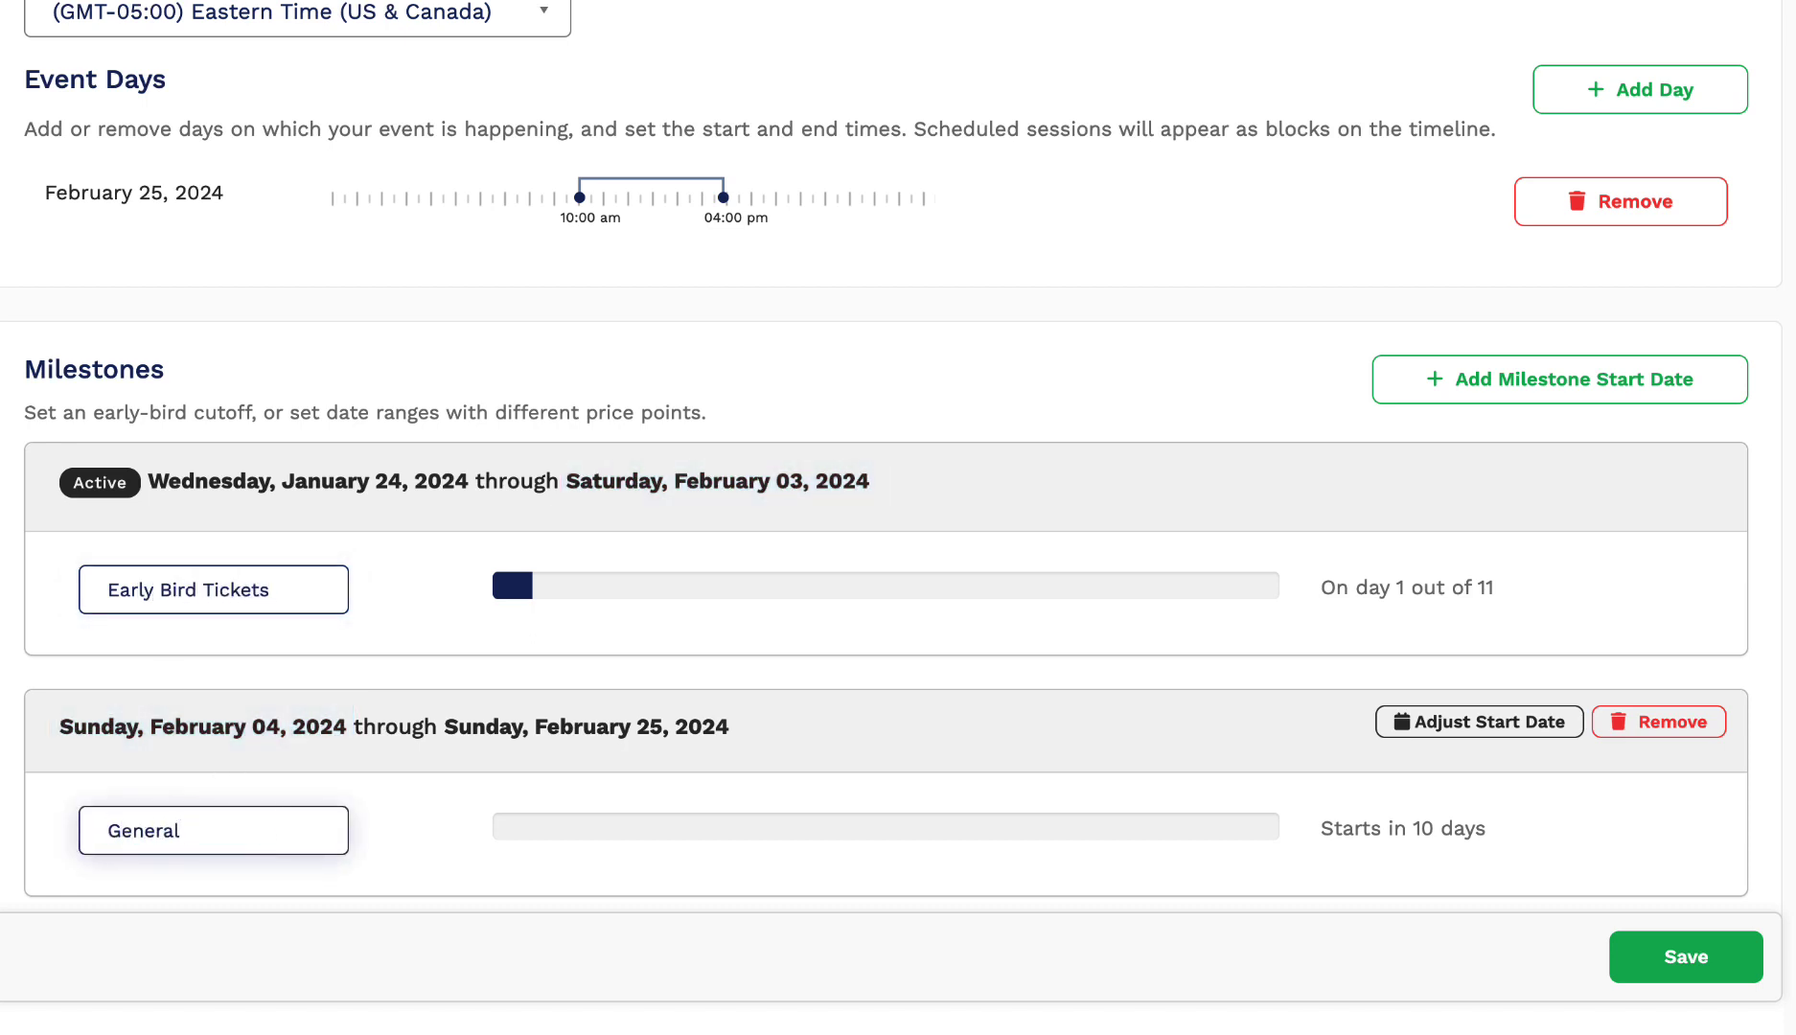
{"action": "type", "text": " Ticket Registration"}
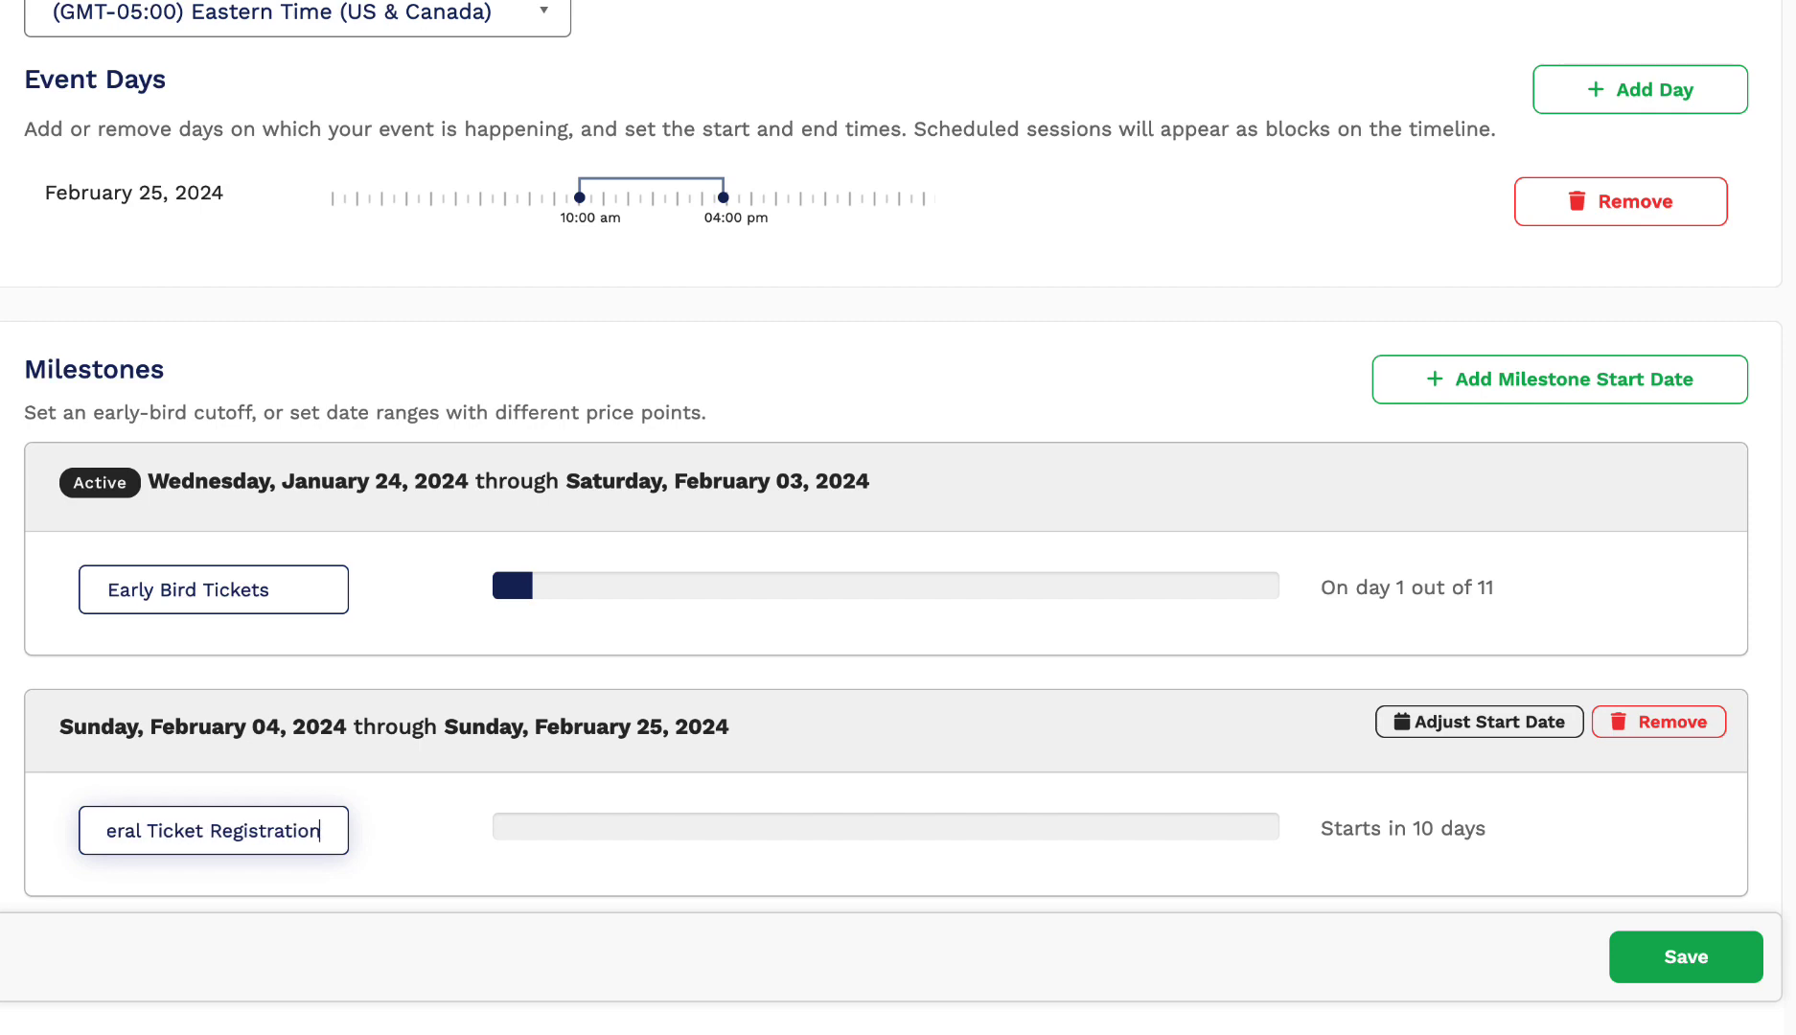
{"action": "left_click", "coordinate": [1642, 958]}
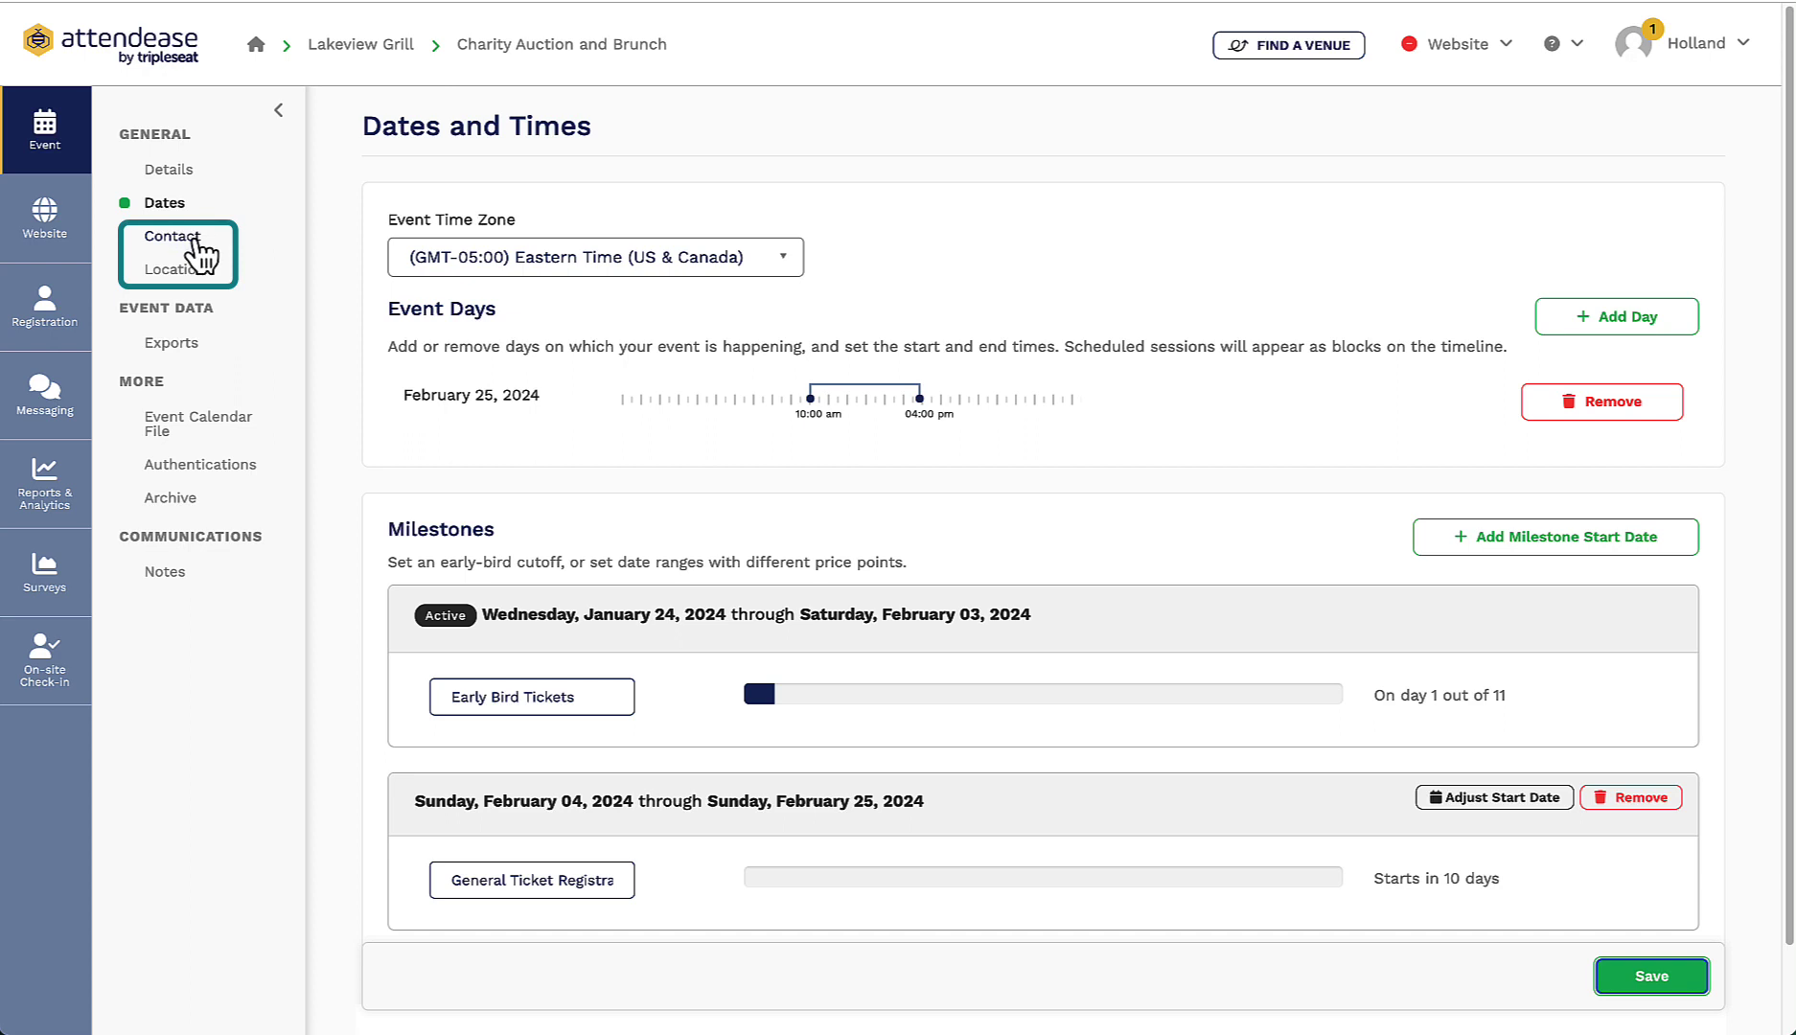
Step: Review the event's contact information, then open the website Site Manager
{"action": "left_click", "coordinate": [196, 242]}
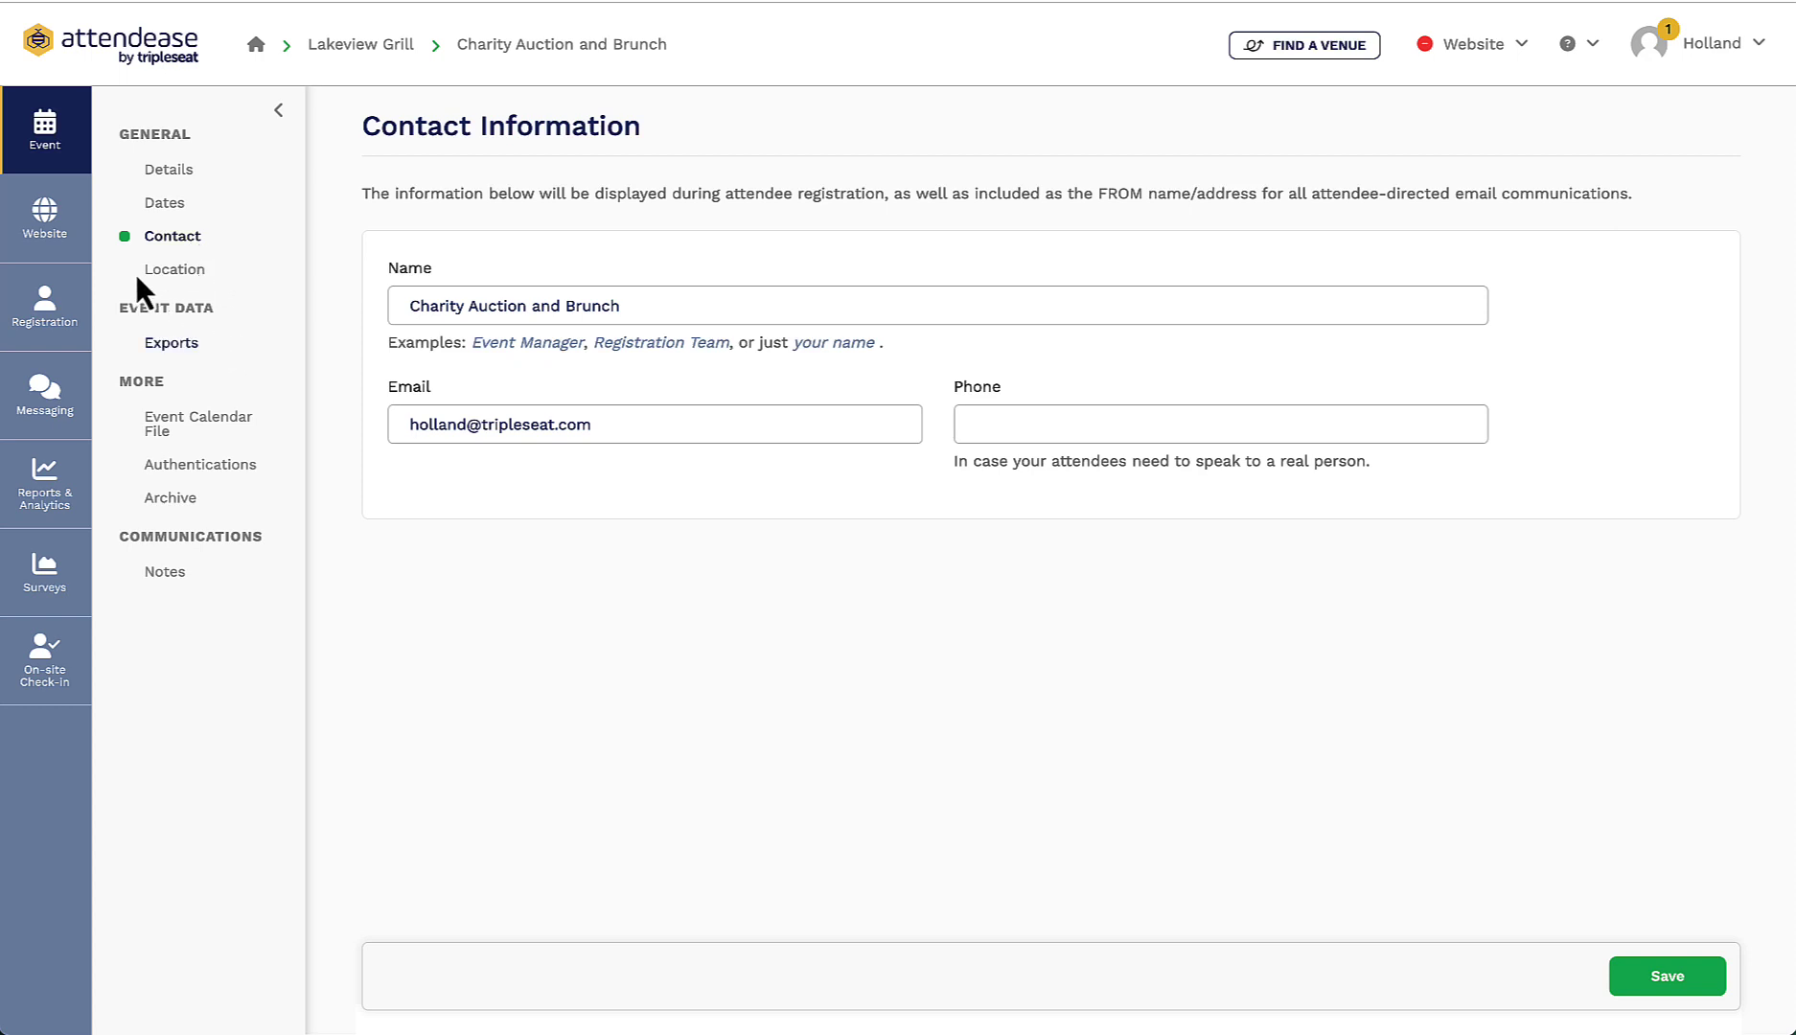
{"action": "left_click", "coordinate": [69, 230]}
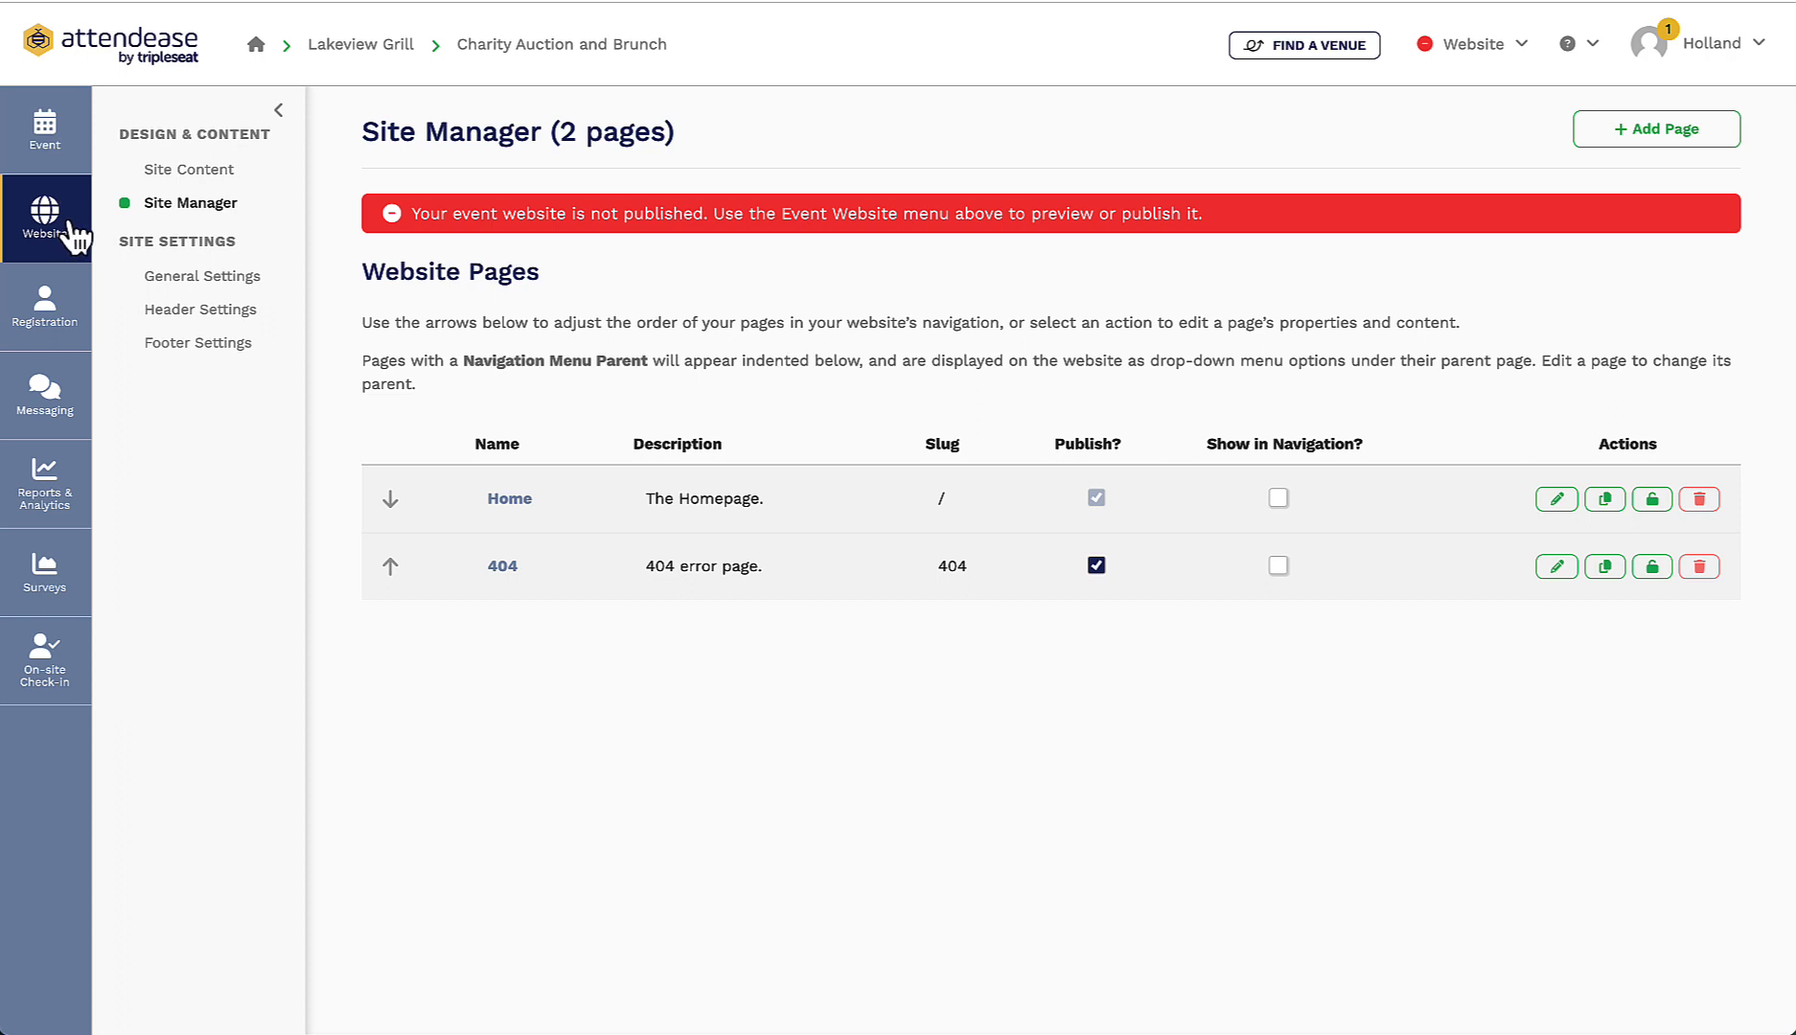
Step: Upload the Silent-Auction photo as the site's background image
{"action": "left_click", "coordinate": [189, 180]}
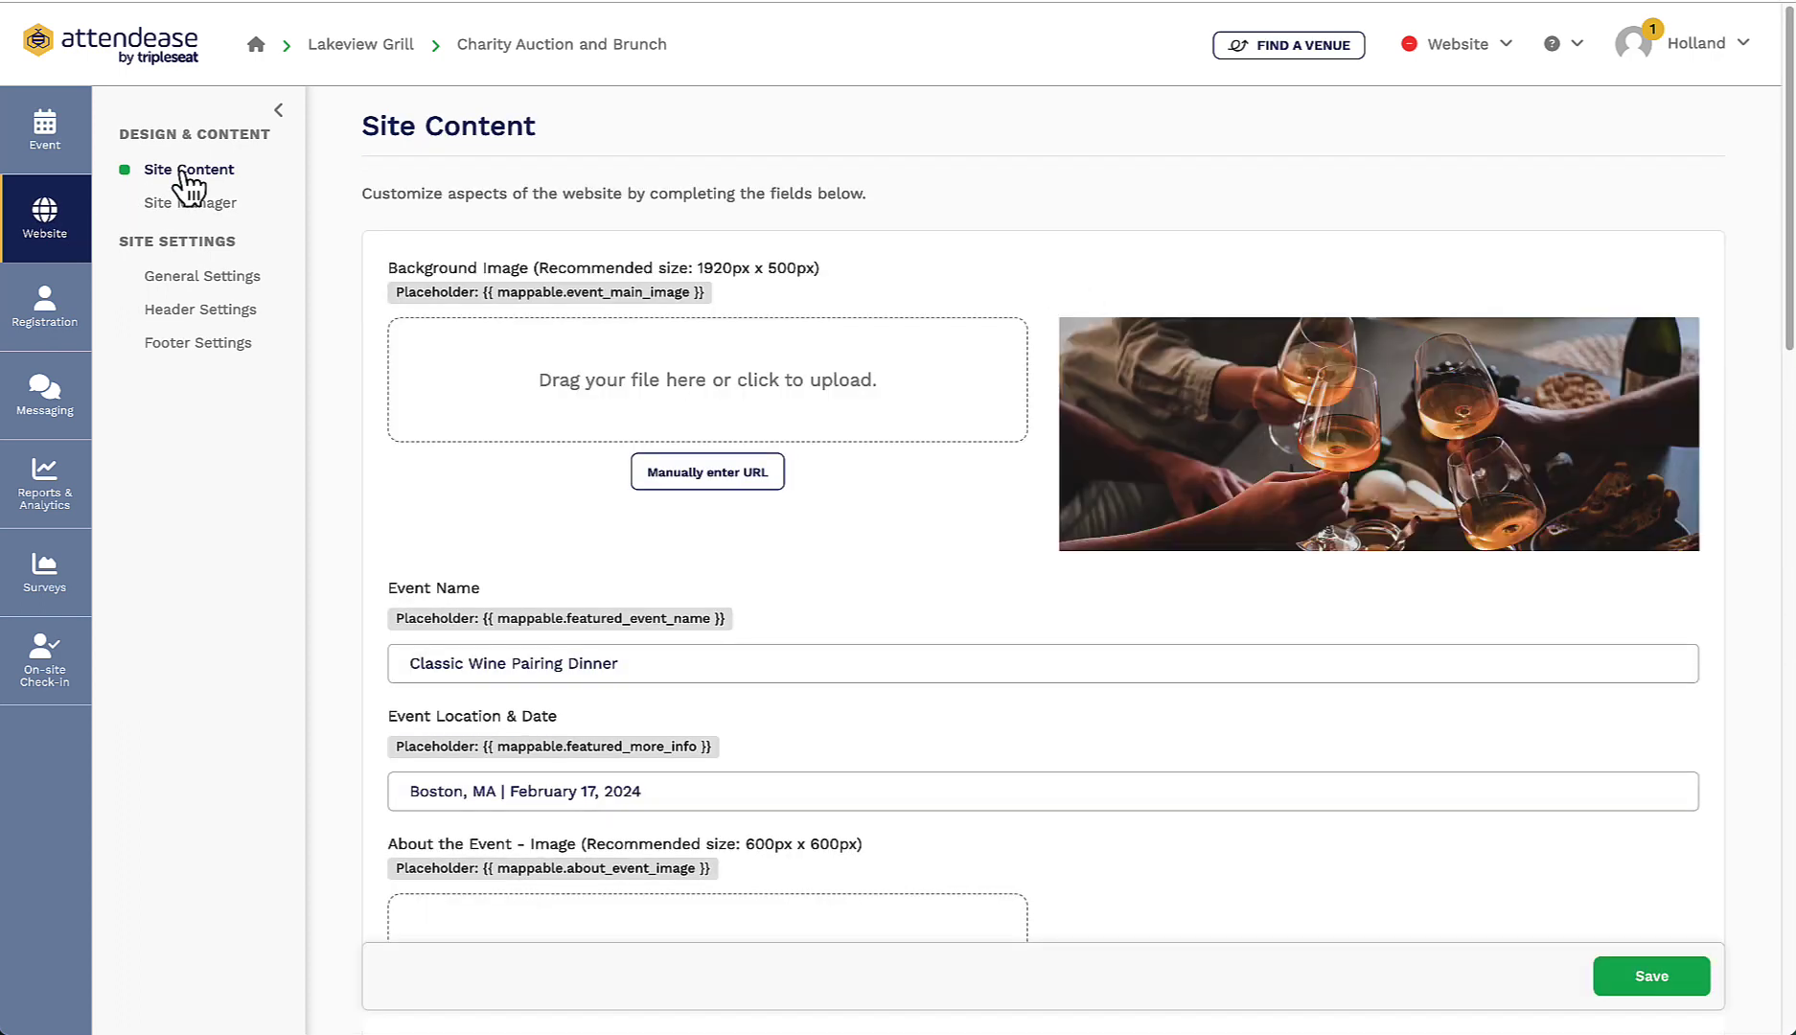
{"action": "left_click", "coordinate": [753, 395]}
{"action": "left_click", "coordinate": [747, 423]}
{"action": "left_click", "coordinate": [796, 446]}
{"action": "left_click", "coordinate": [1210, 650]}
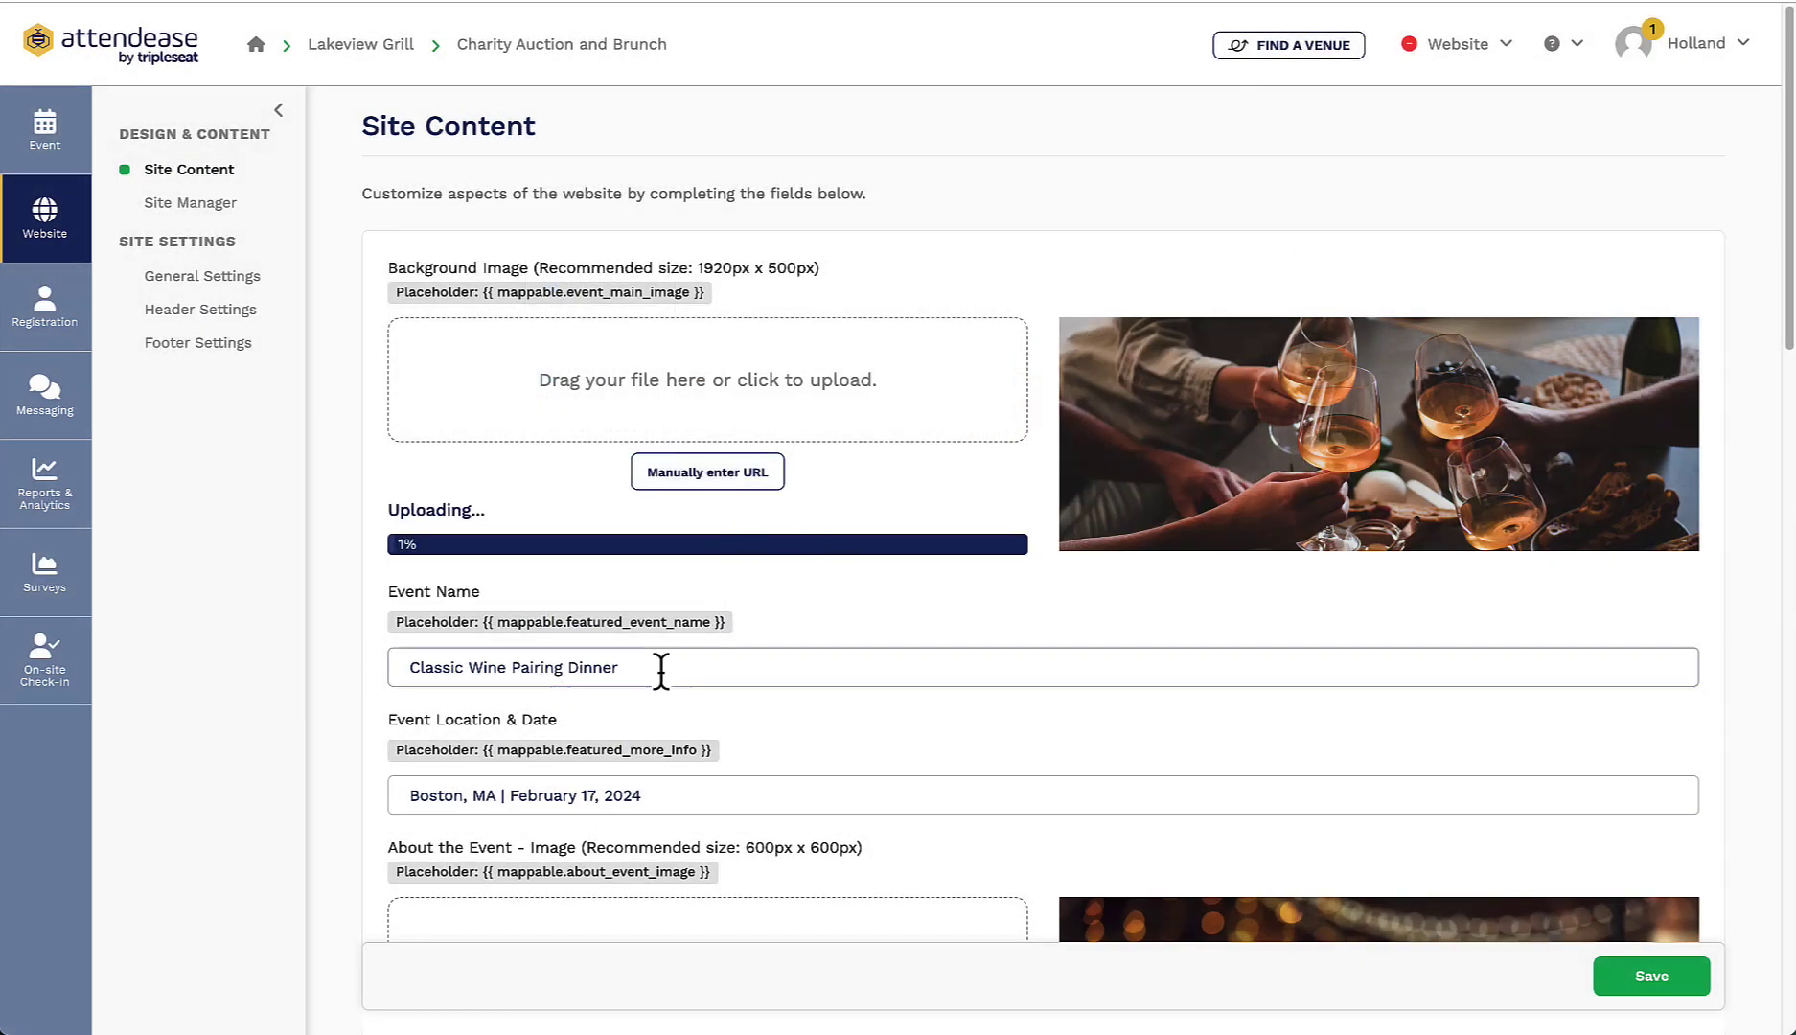
Step: Change the event name to 'Charity Auction and Brunch' and the location line to Lakeview Grill with the date
{"action": "left_click_drag", "start_coordinate": [661, 671], "coordinate": [292, 671]}
{"action": "type", "text": "Charity Auction and Brunch"}
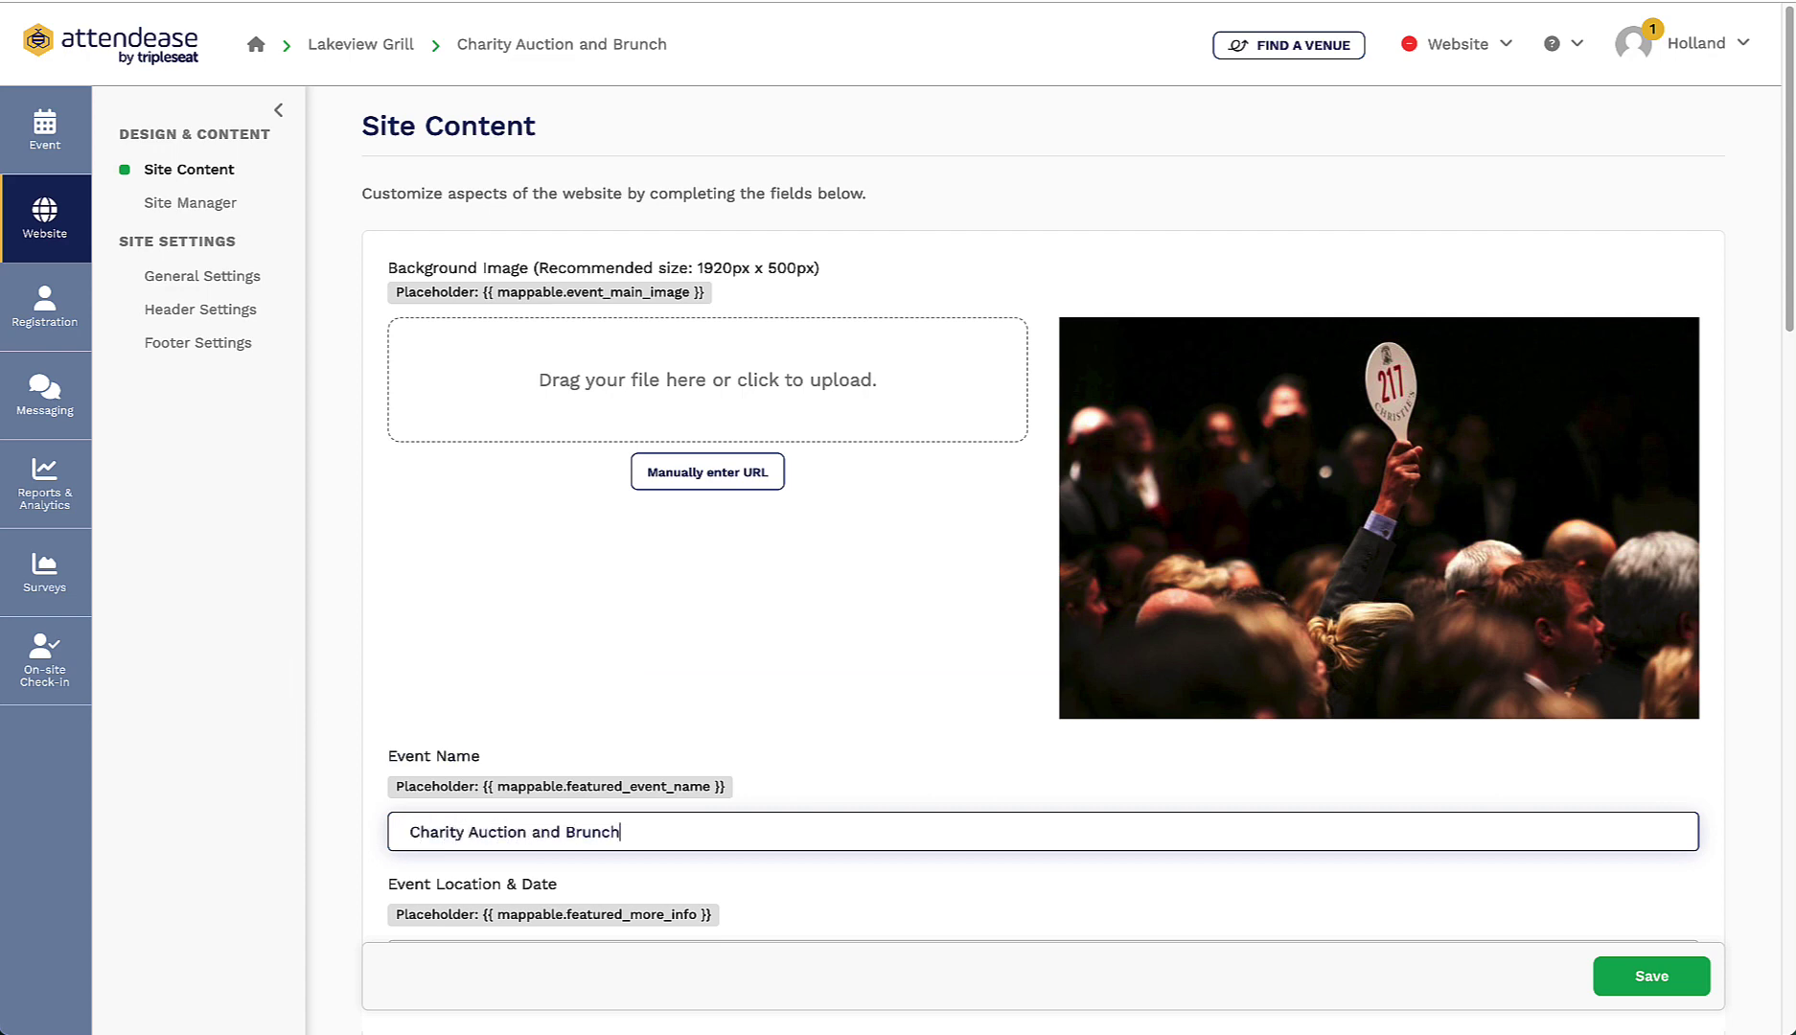
{"action": "scroll", "coordinate": [543, 696], "scroll_direction": "down", "scroll_amount": 2}
{"action": "scroll", "coordinate": [545, 704], "scroll_direction": "down", "scroll_amount": 2}
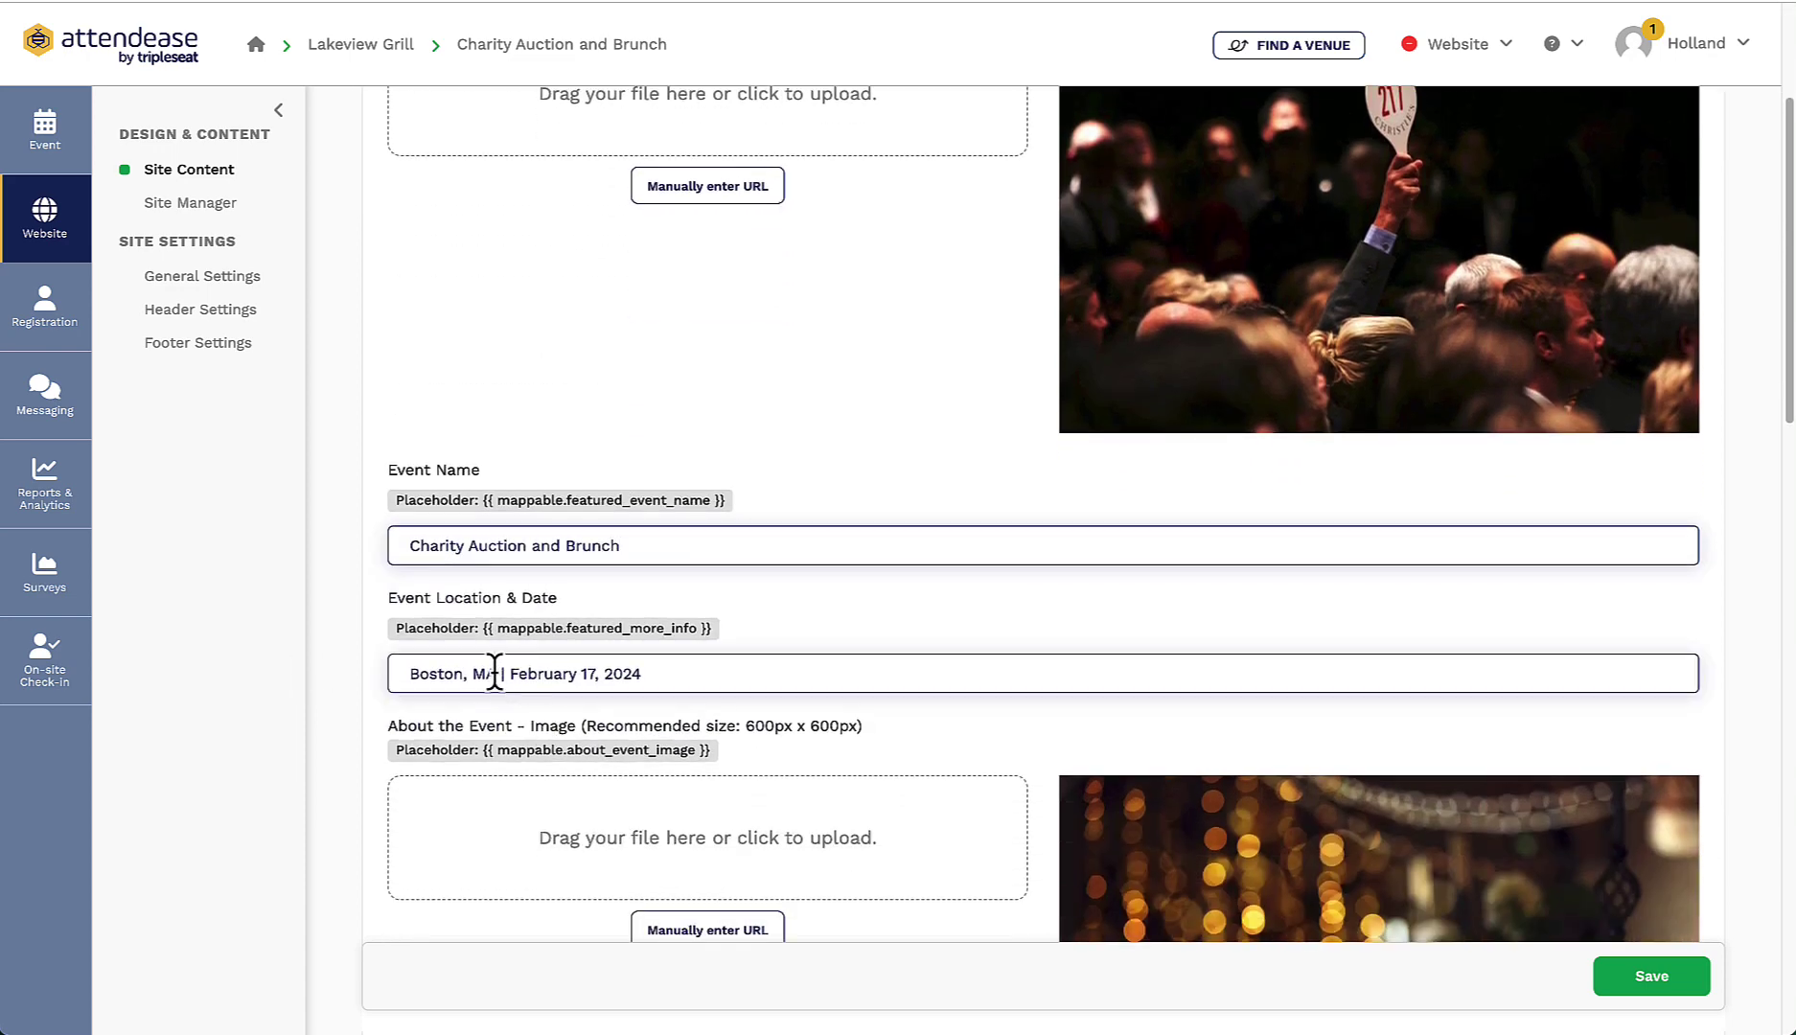
{"action": "left_click_drag", "start_coordinate": [642, 674], "coordinate": [403, 674]}
{"action": "type", "text": "Lakeview Grill"}
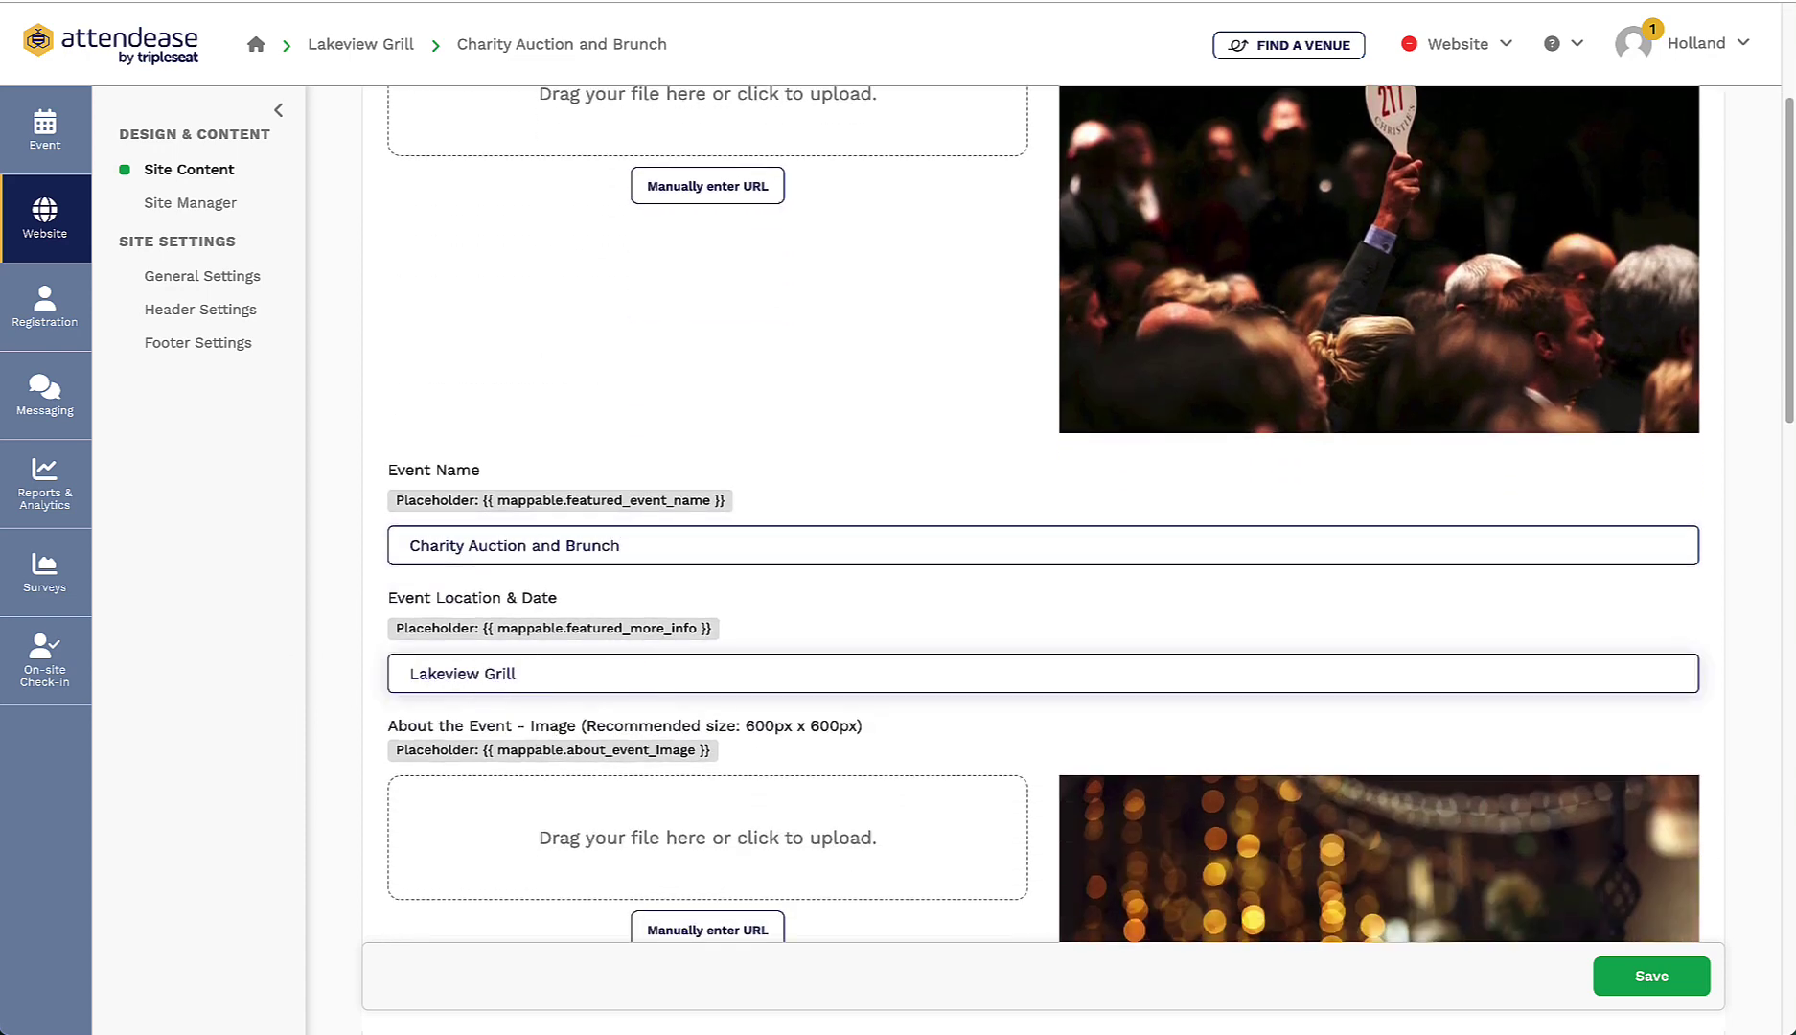
{"action": "type", "text": " - February 20, 2026"}
Step: Use AKC Dogs.jpeg as the About image and clear the old event description
{"action": "scroll", "coordinate": [714, 618], "scroll_direction": "down", "scroll_amount": 4}
{"action": "left_click", "coordinate": [708, 542]}
{"action": "double_click", "coordinate": [743, 377]}
{"action": "scroll", "coordinate": [815, 676], "scroll_direction": "down", "scroll_amount": 5}
{"action": "left_click_drag", "start_coordinate": [834, 867], "coordinate": [345, 738]}
{"action": "key", "text": "BackSpace"}
Step: Write the second description paragraph: complimentary Mimosa or Bloody Mary, inclusive prices, proceeds to Lakeview animal shelters
{"action": "type", "text": "In addition to our auction, we will also be hosting a meet and greet with some of the shelters' animals who are ready to have their adoption paperwork filled out! Come enjoy a world-class brunch, bid on incredible items and experiences, and make a difference in"}
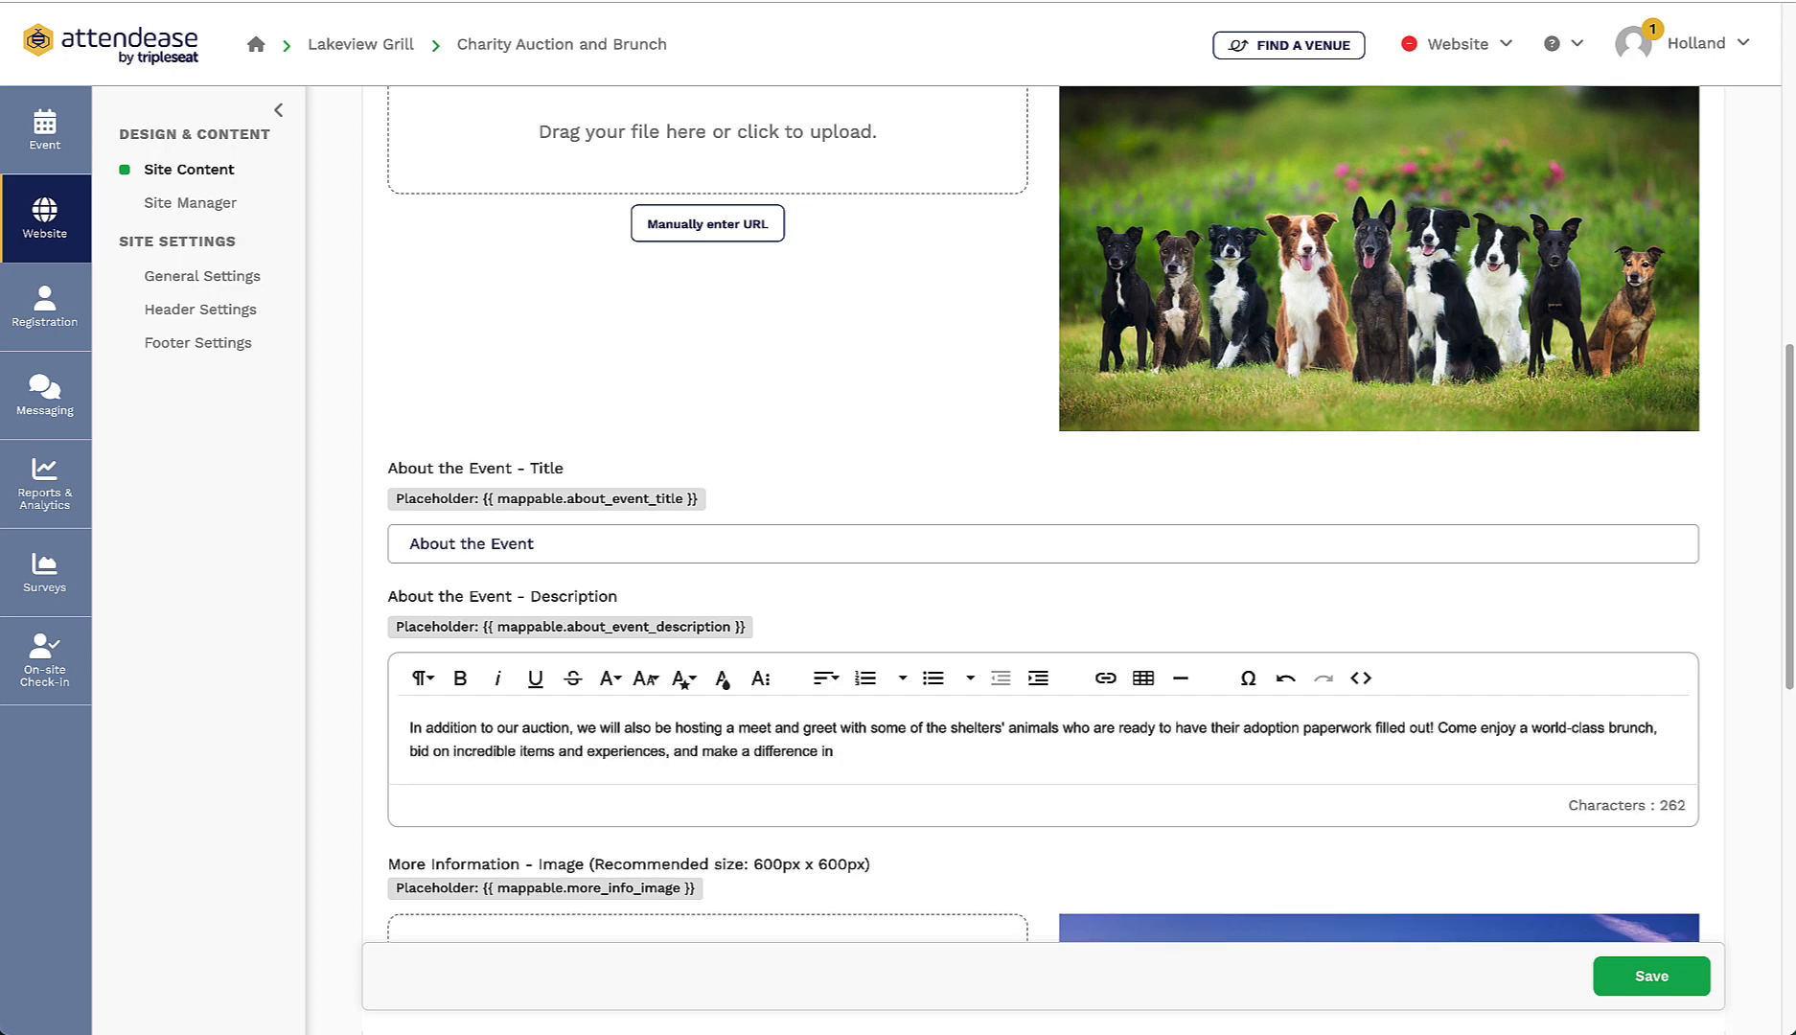
{"action": "type", "text": "hundreds of animals' lives!"}
{"action": "key", "text": "Return"}
{"action": "key", "text": "Return"}
{"action": "type", "text": "Each ticket includes a compli"}
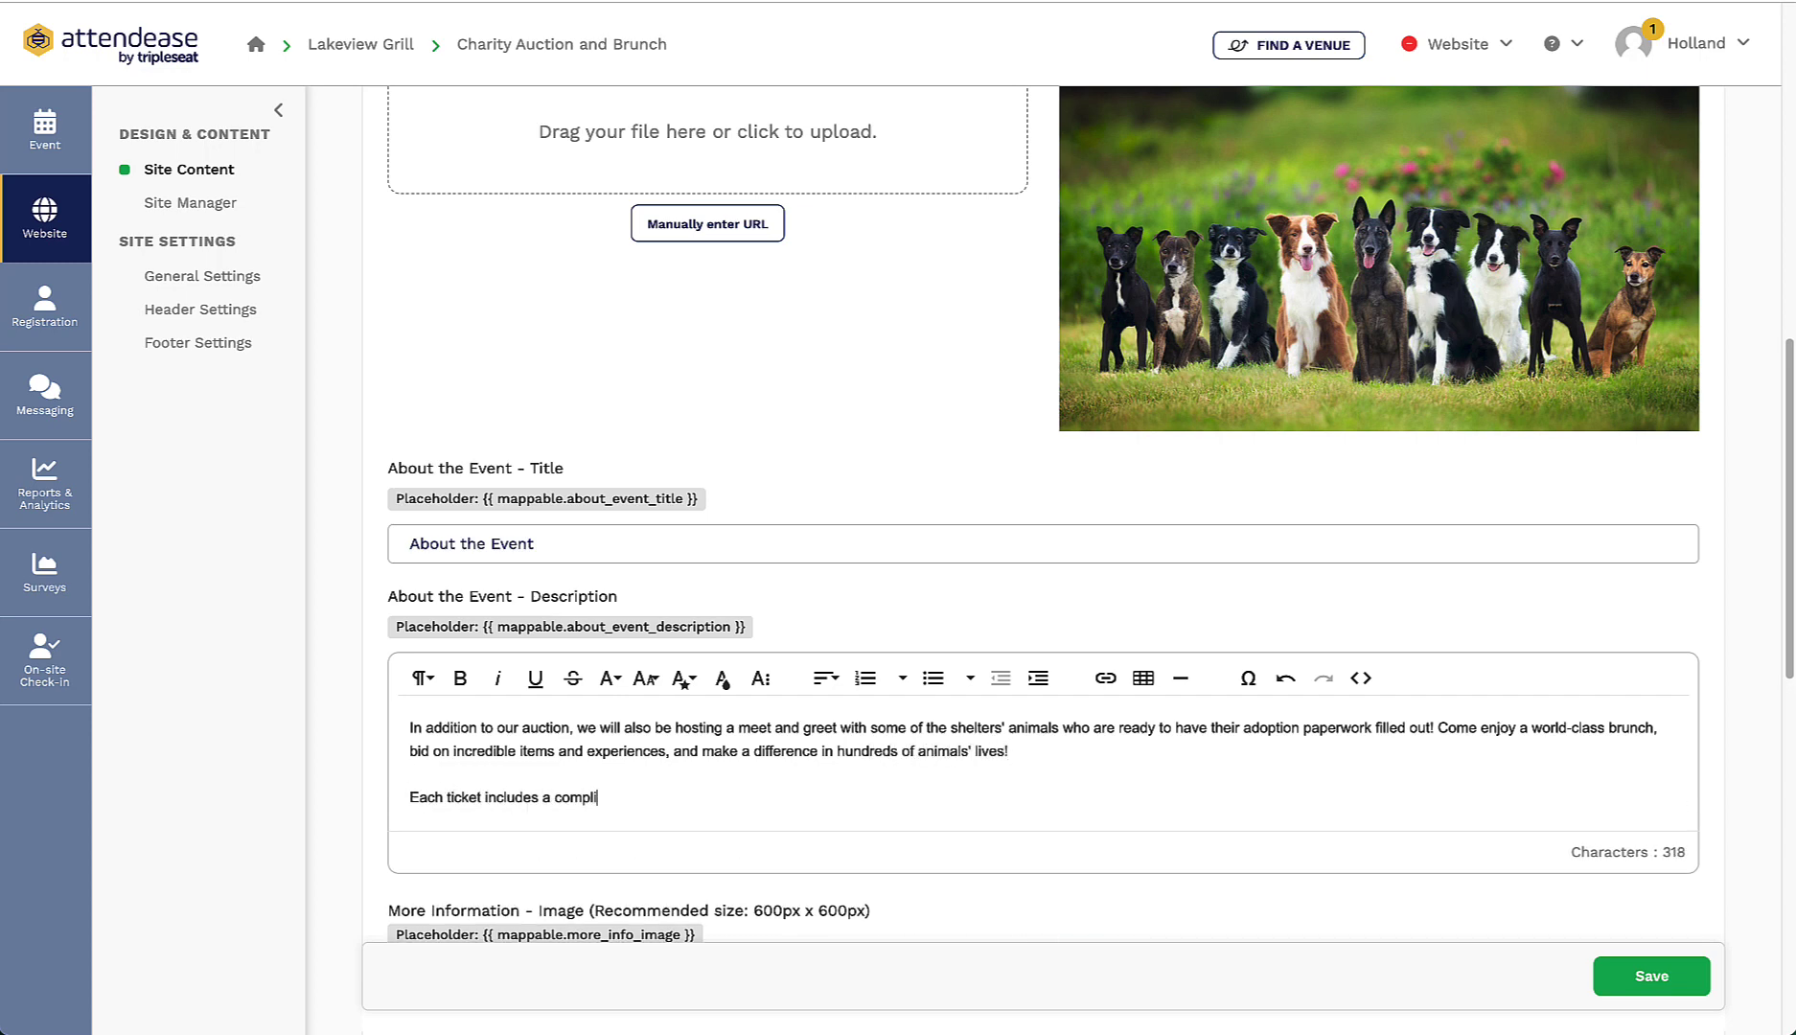
{"action": "type", "text": "mentary Mimosa or Bloody Mary from the bar, as well "}
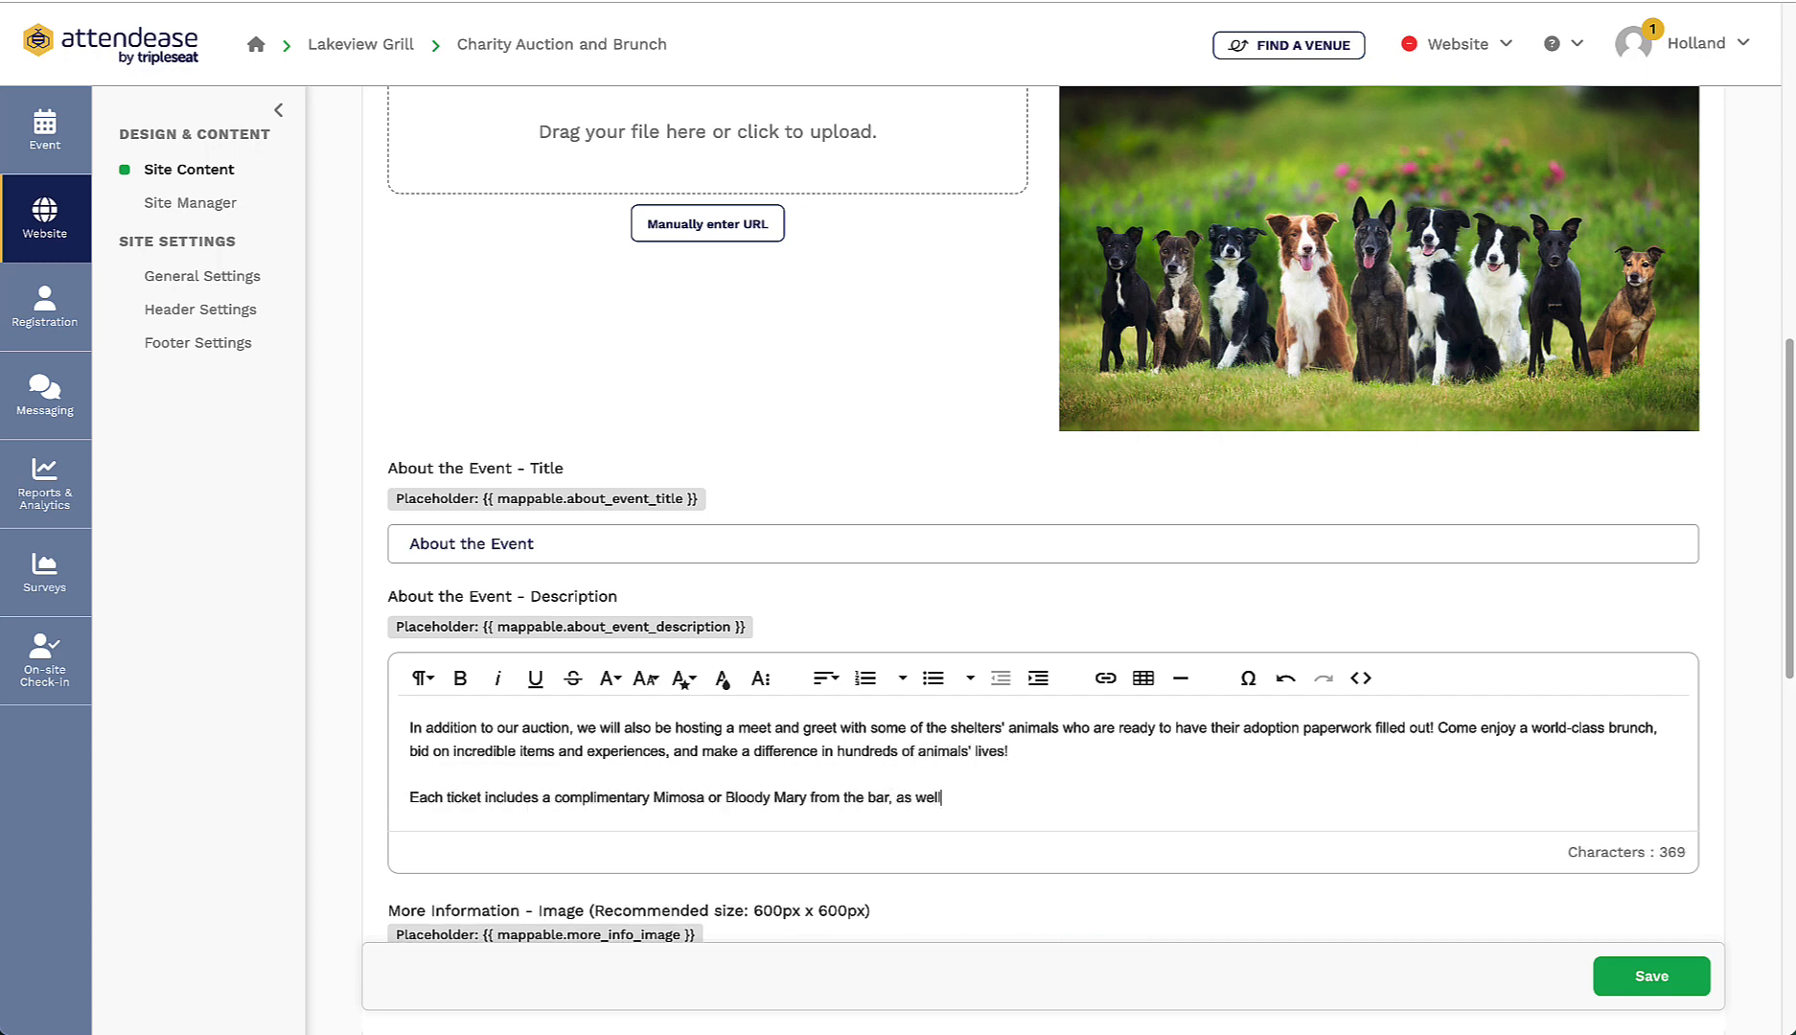
{"action": "type", "text": "as endless selections from our bo"}
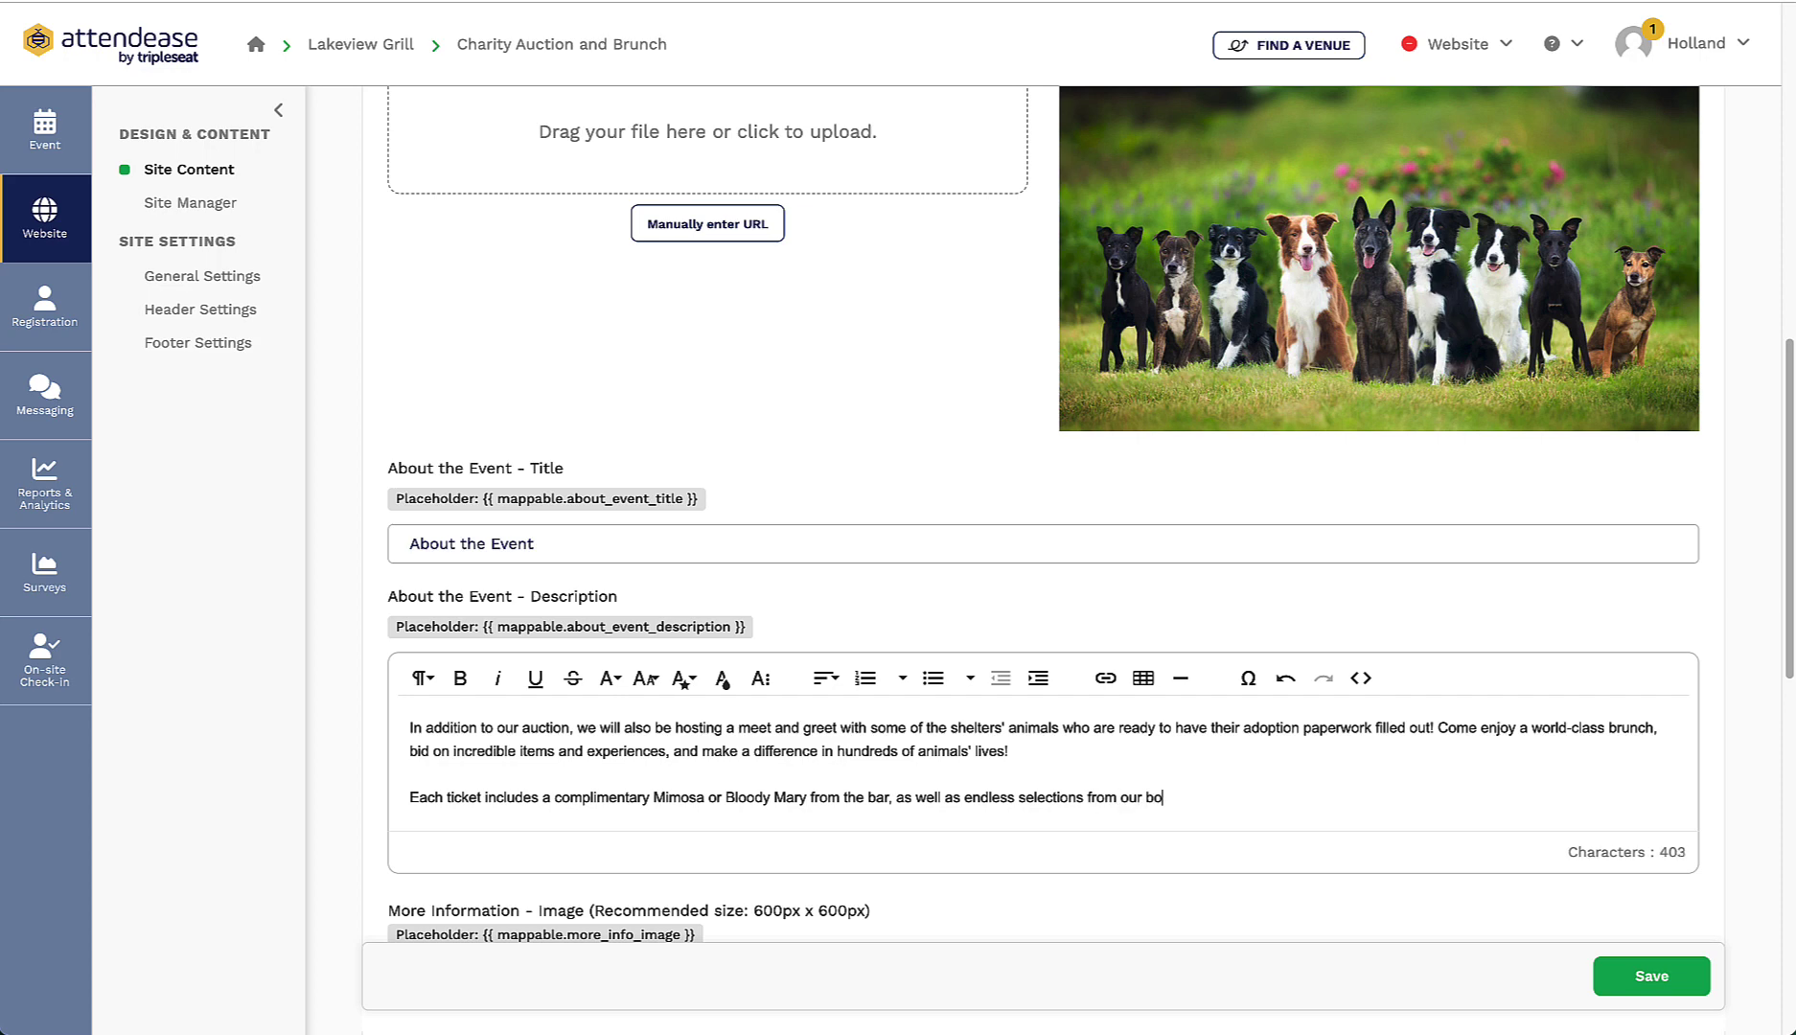
{"action": "type", "text": "ttomless brunch buffet. Ticket prices are inclsu"}
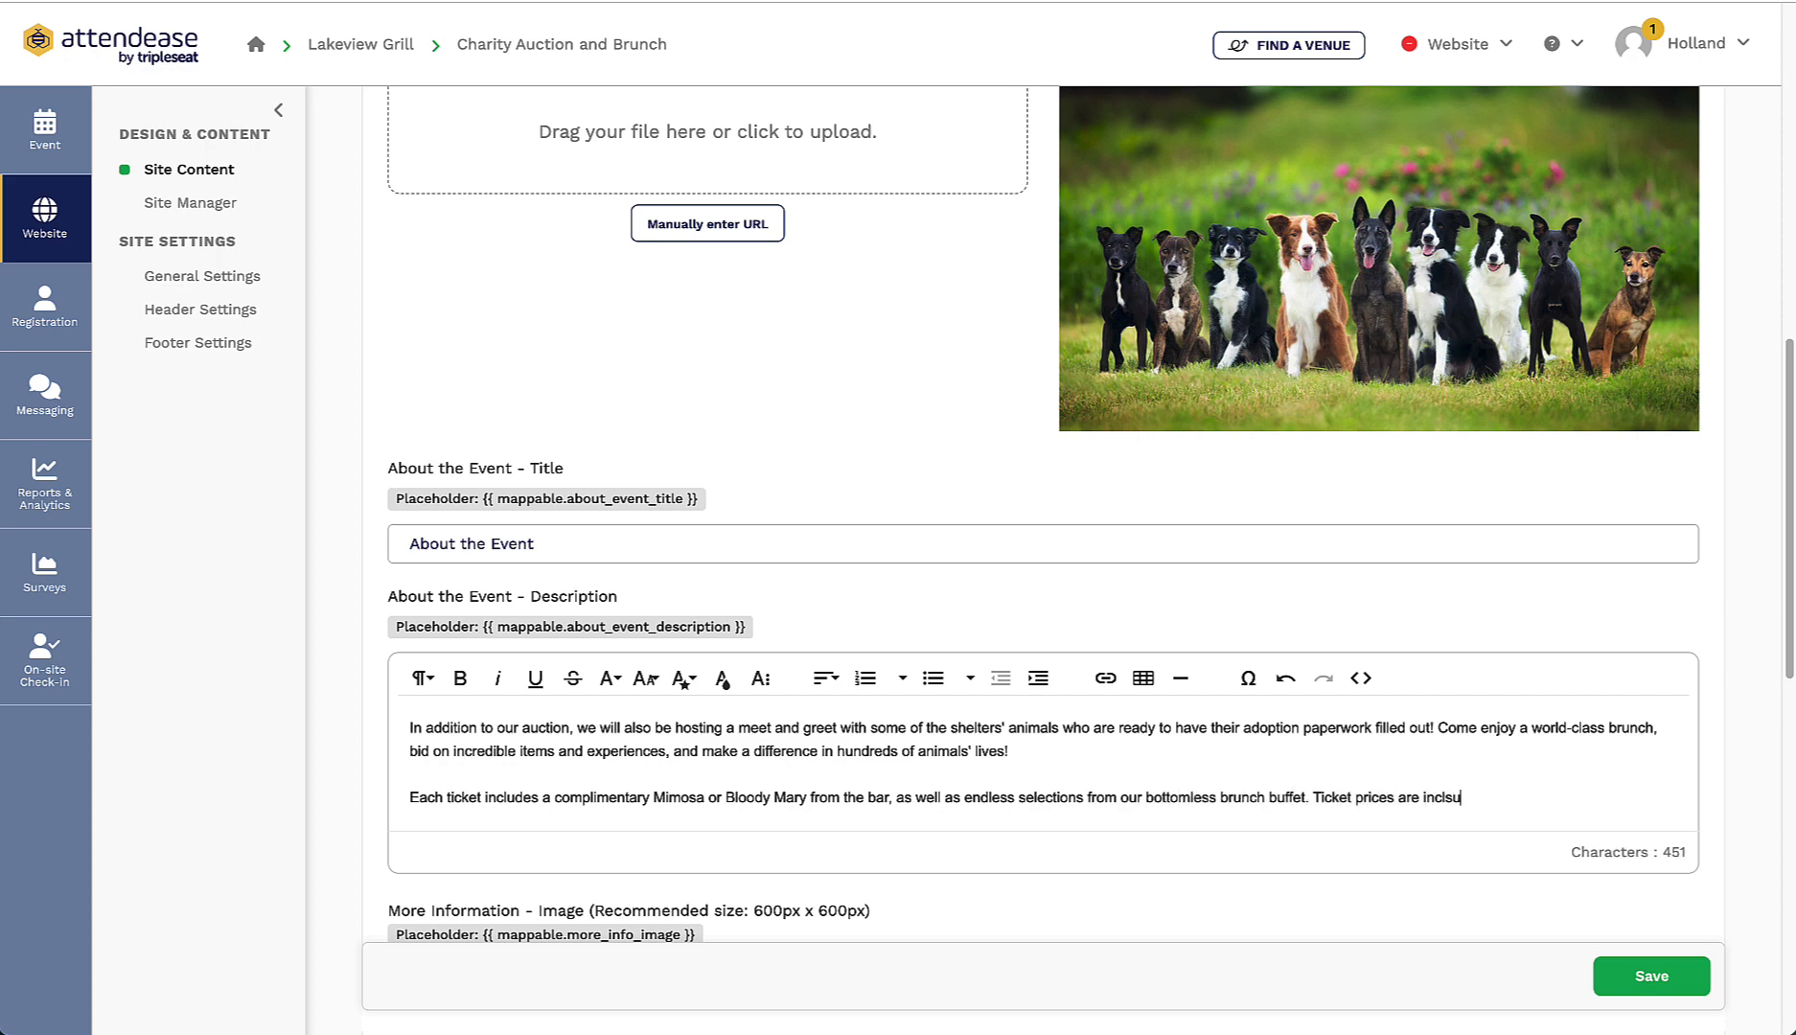
{"action": "key", "text": "BackSpace"}
{"action": "key", "text": "BackSpace"}
{"action": "type", "text": "usive of taxes, fees, and gratuit."}
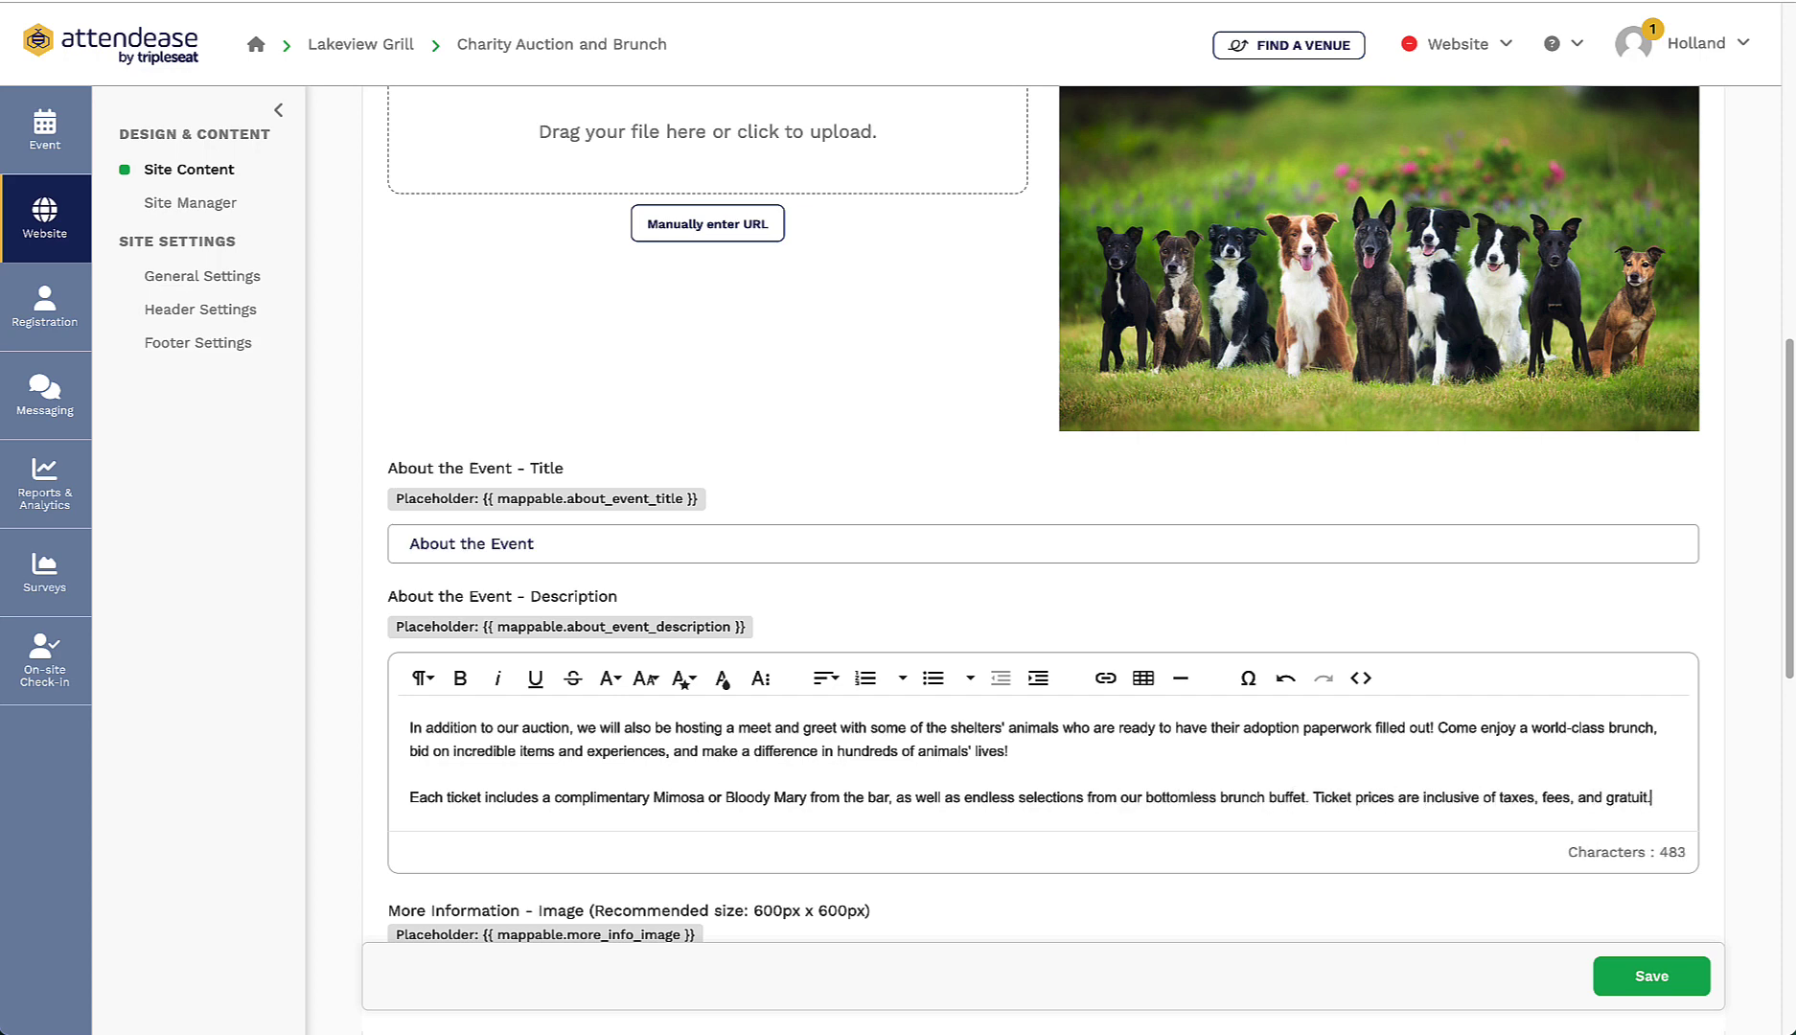
{"action": "key", "text": "BackSpace"}
{"action": "type", "text": "y. Proceeds from all ticket sales will go direc"}
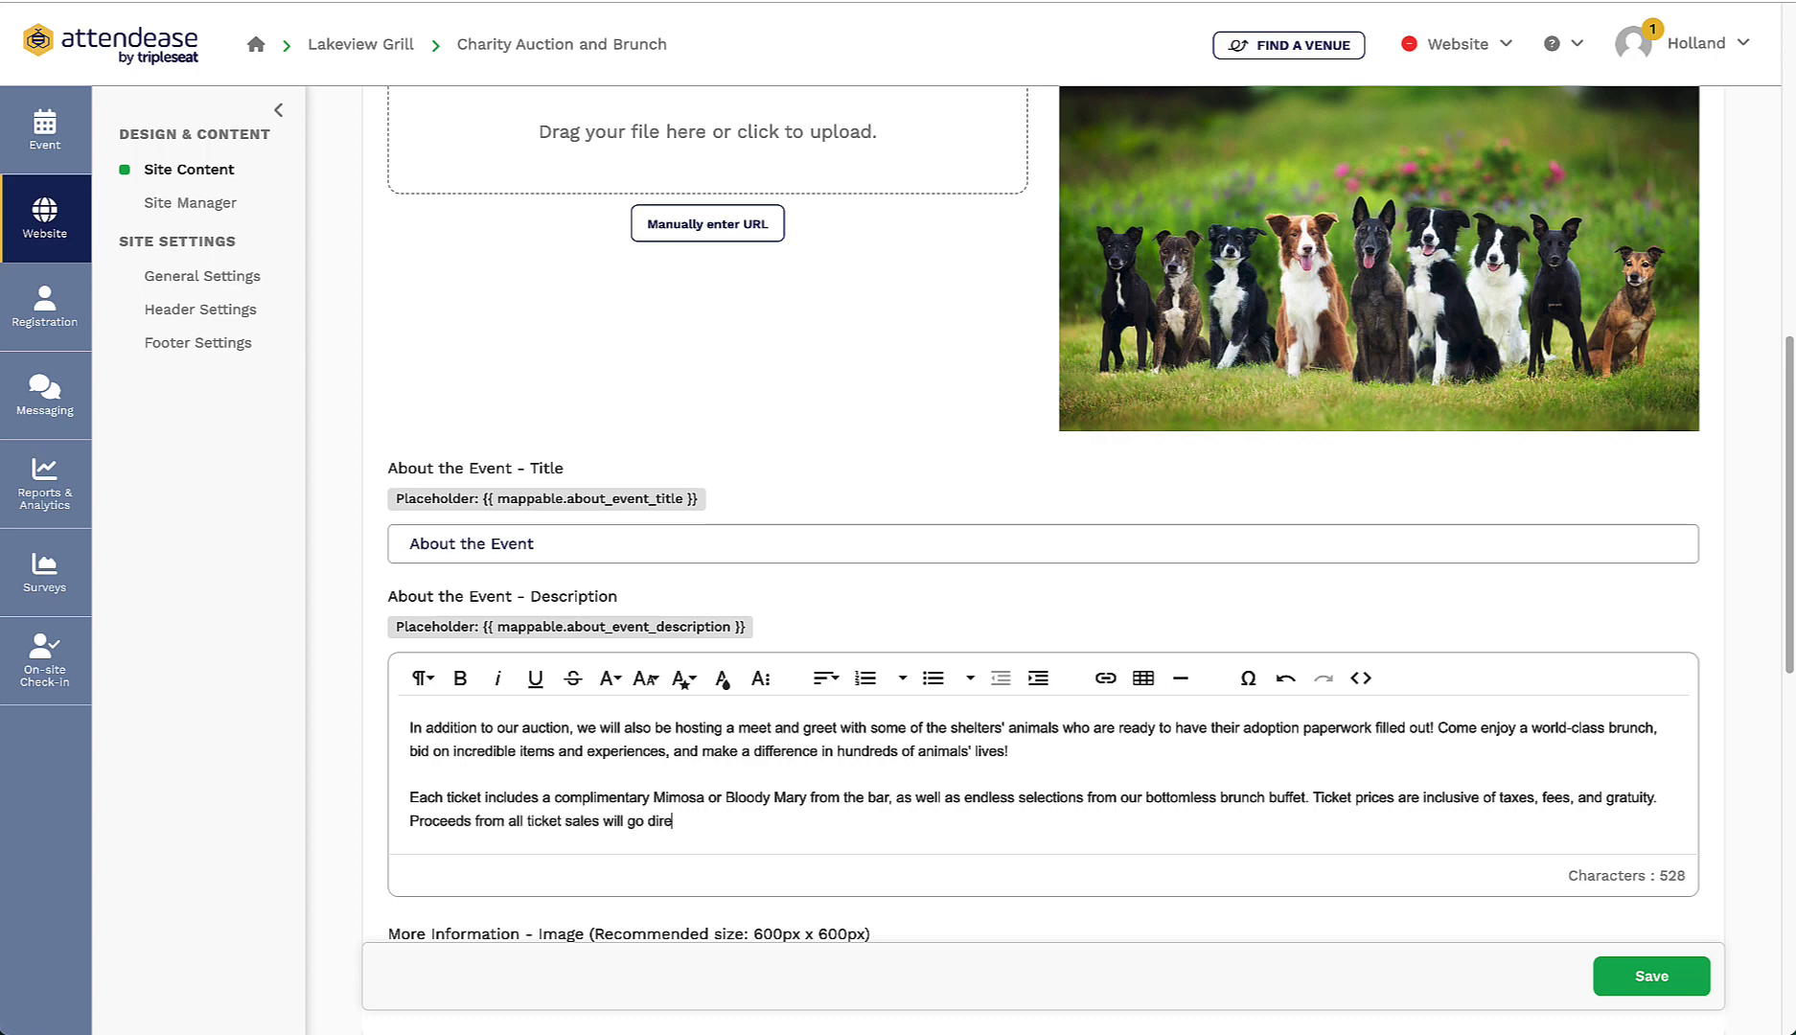
{"action": "type", "text": "tly to both Lakeview animal shelters."}
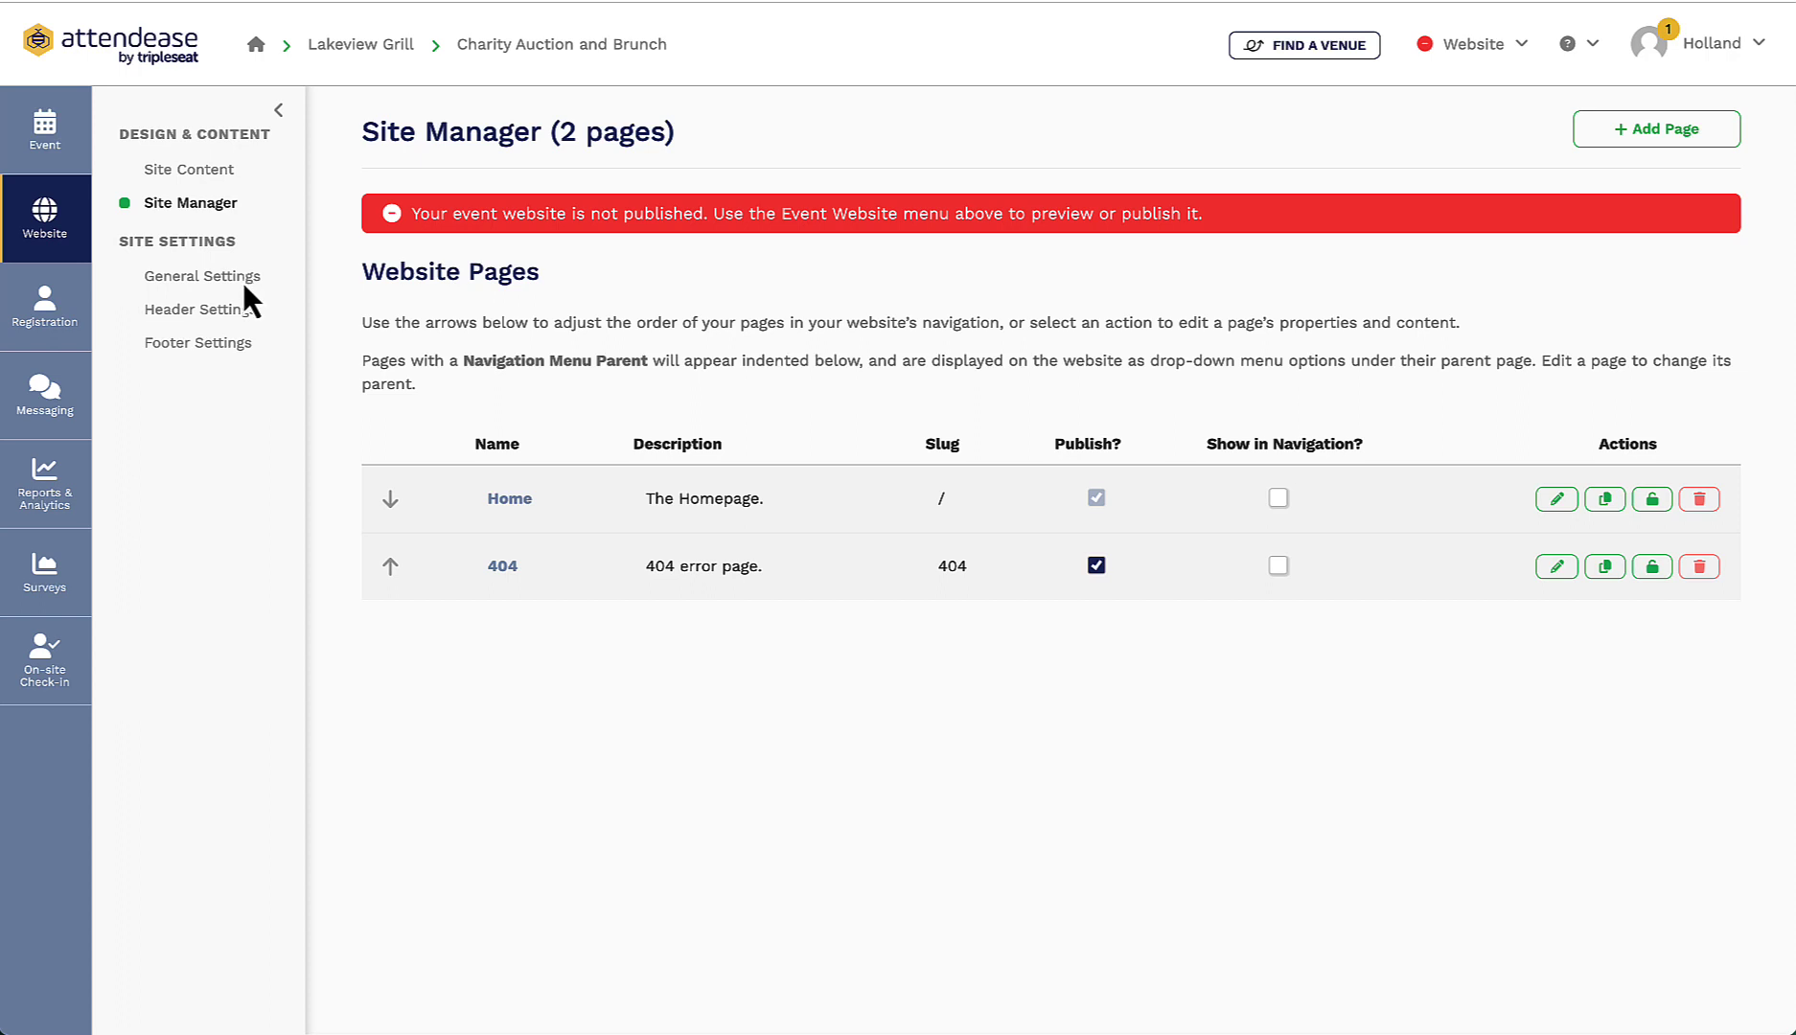
Step: Upload Lakeview Logo Final.png as the site logo in General Settings and save
{"action": "left_click", "coordinate": [219, 280]}
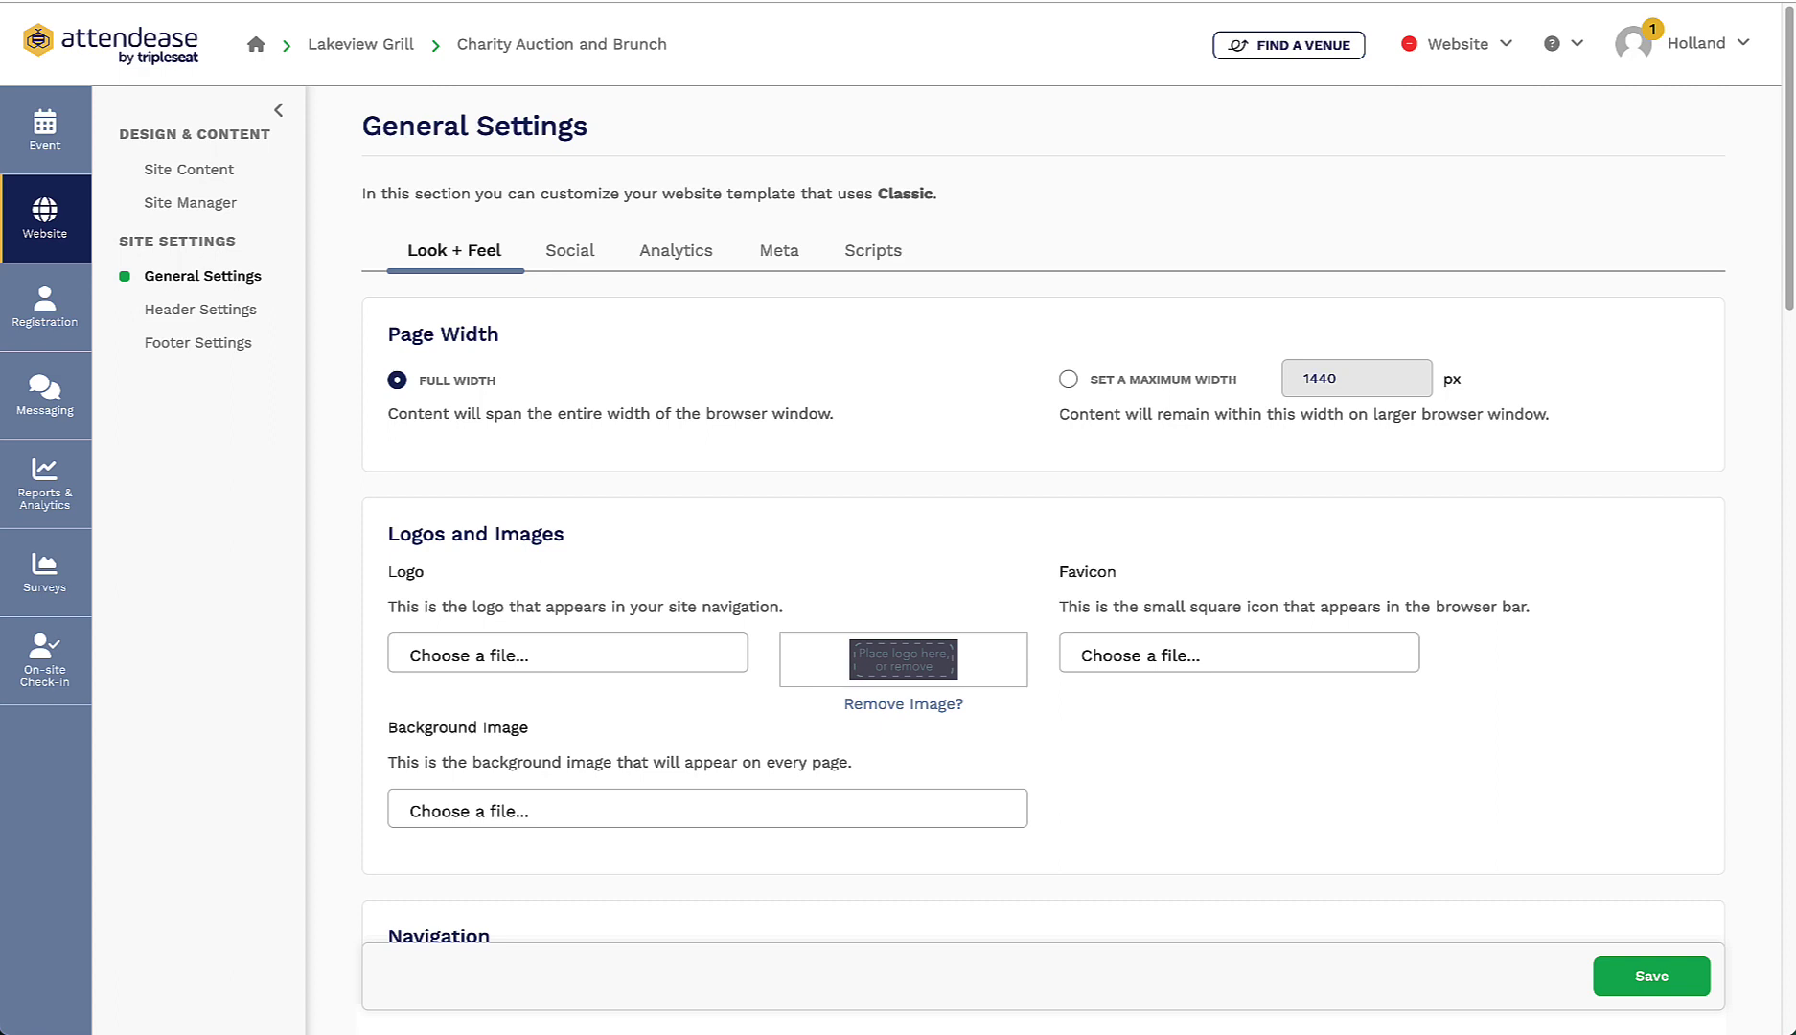
{"action": "left_click", "coordinate": [851, 662]}
{"action": "left_click", "coordinate": [828, 562]}
{"action": "key", "text": "Return"}
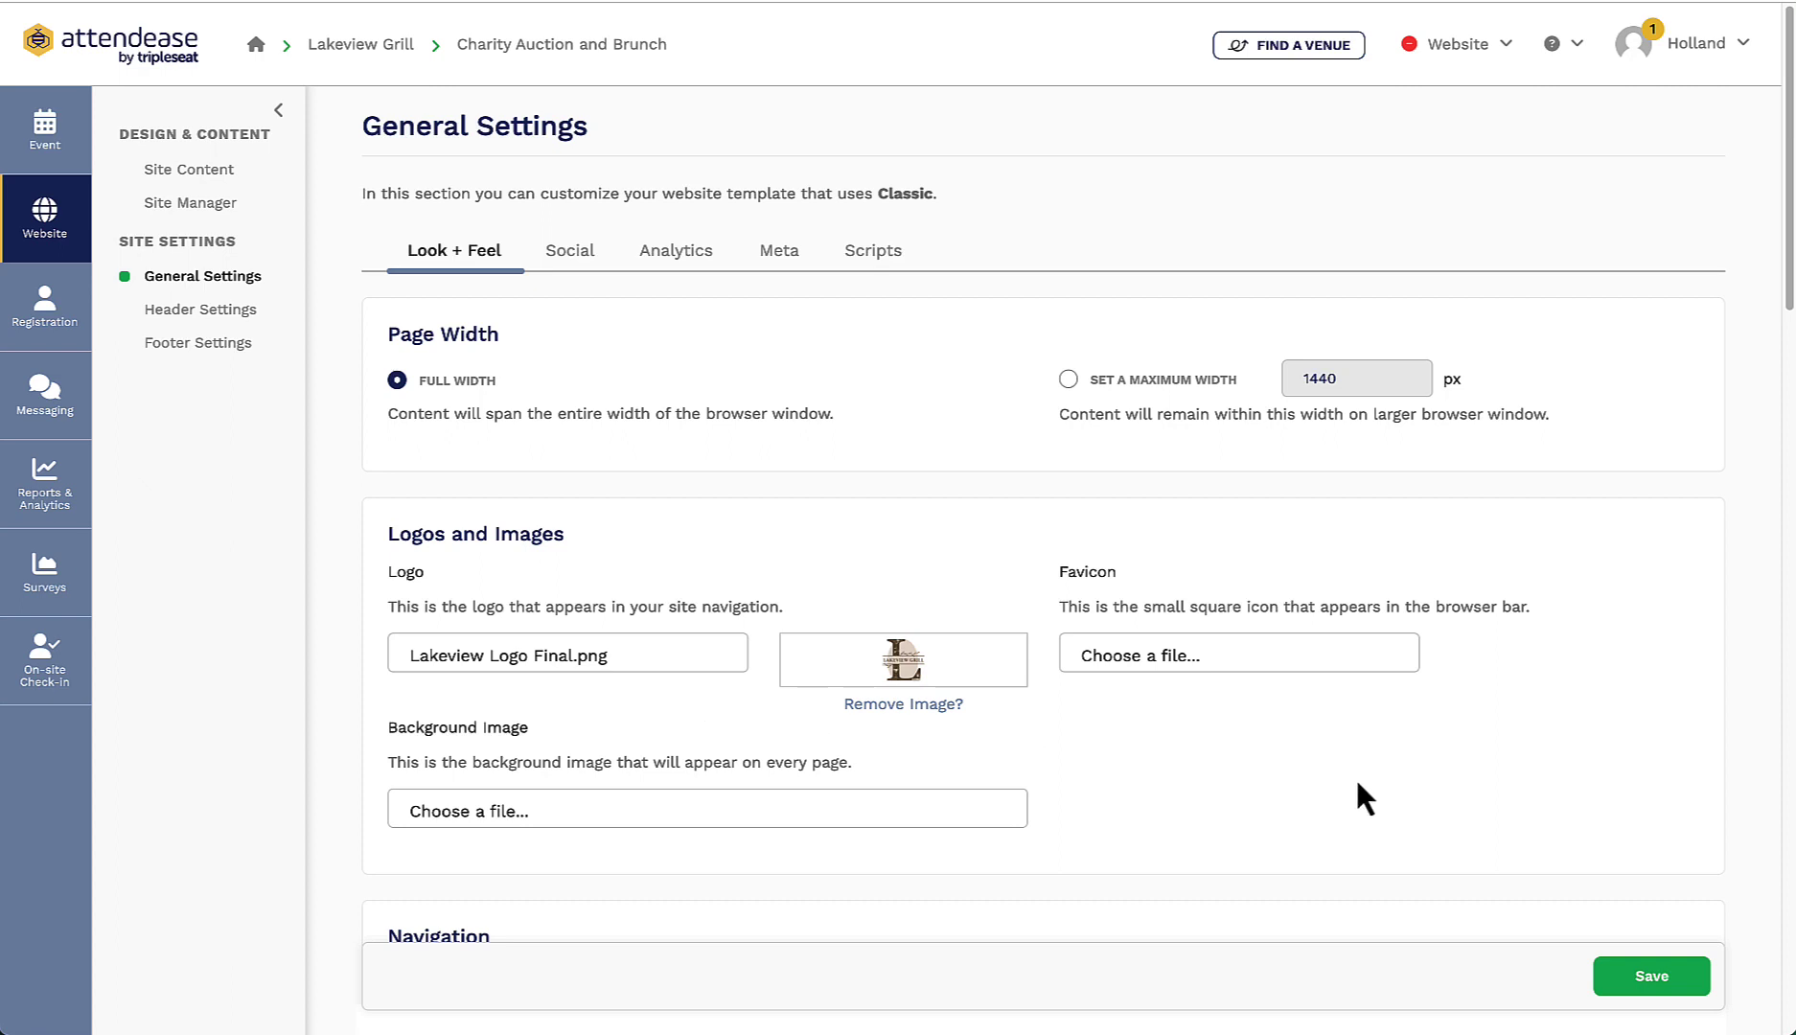
{"action": "left_click", "coordinate": [1666, 982]}
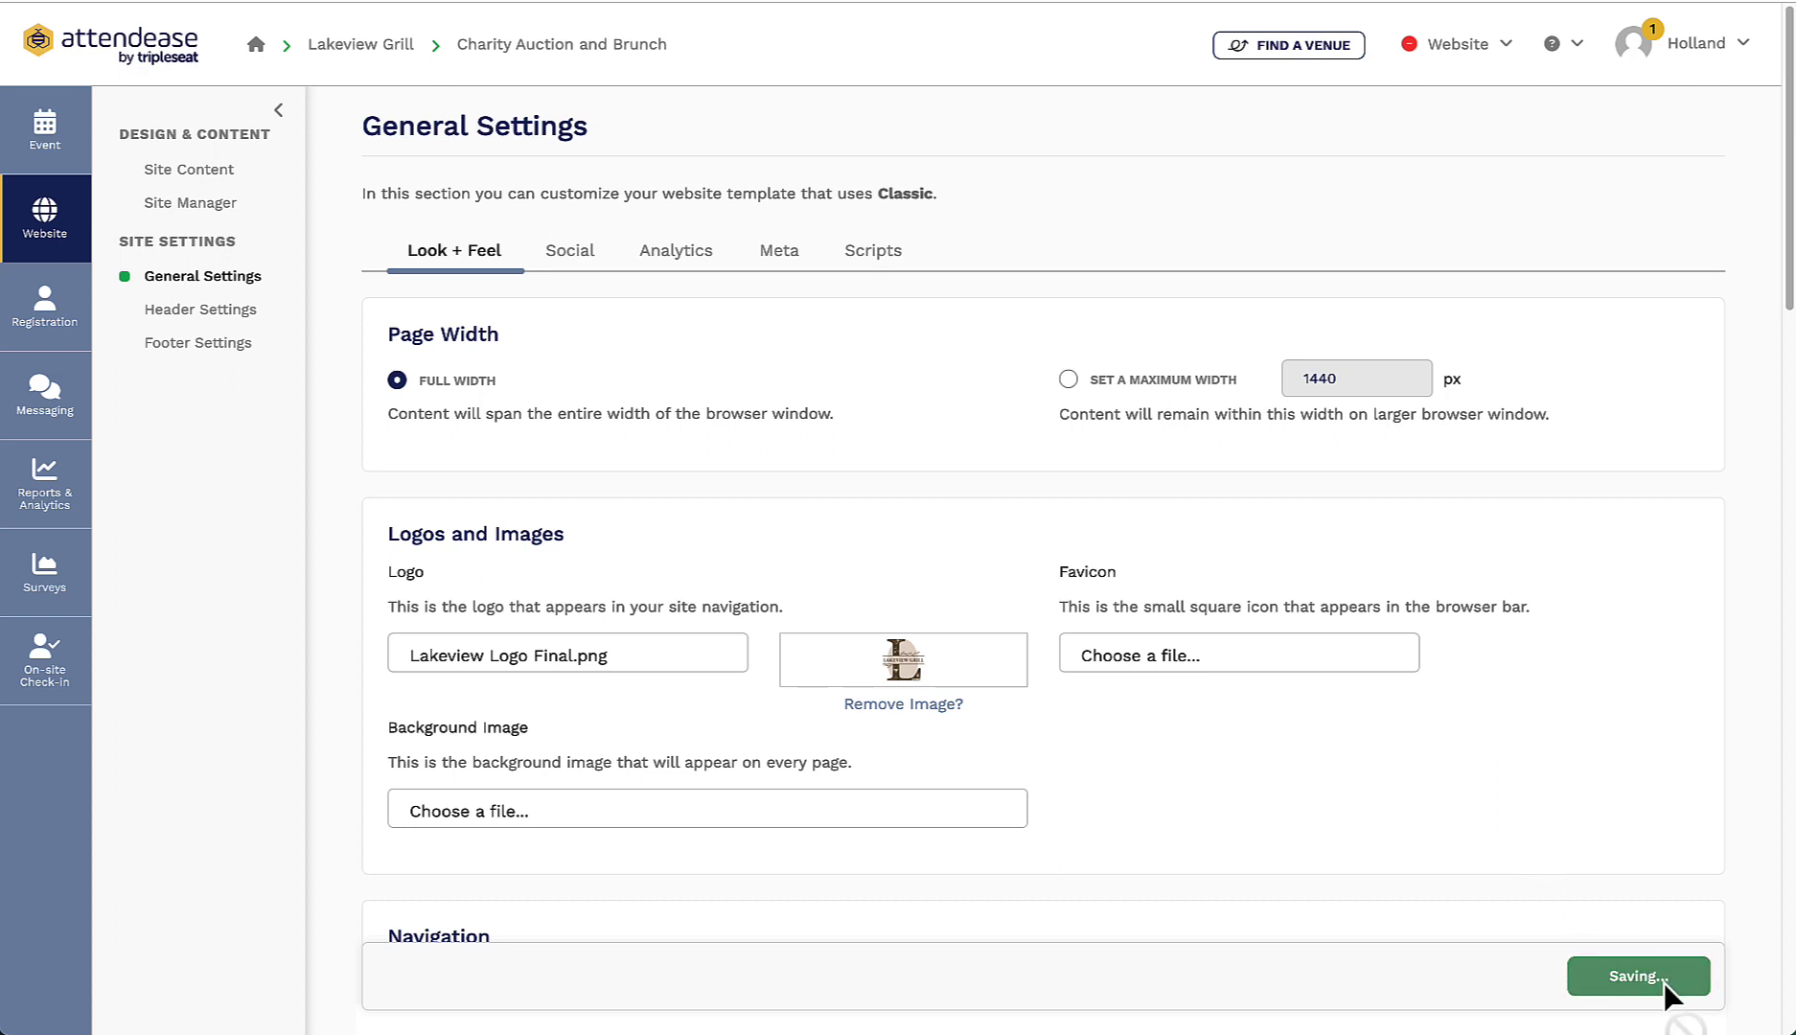
Step: Set event capacity to 200, let additional attendees register without email addresses, and save the options
{"action": "left_click", "coordinate": [76, 336]}
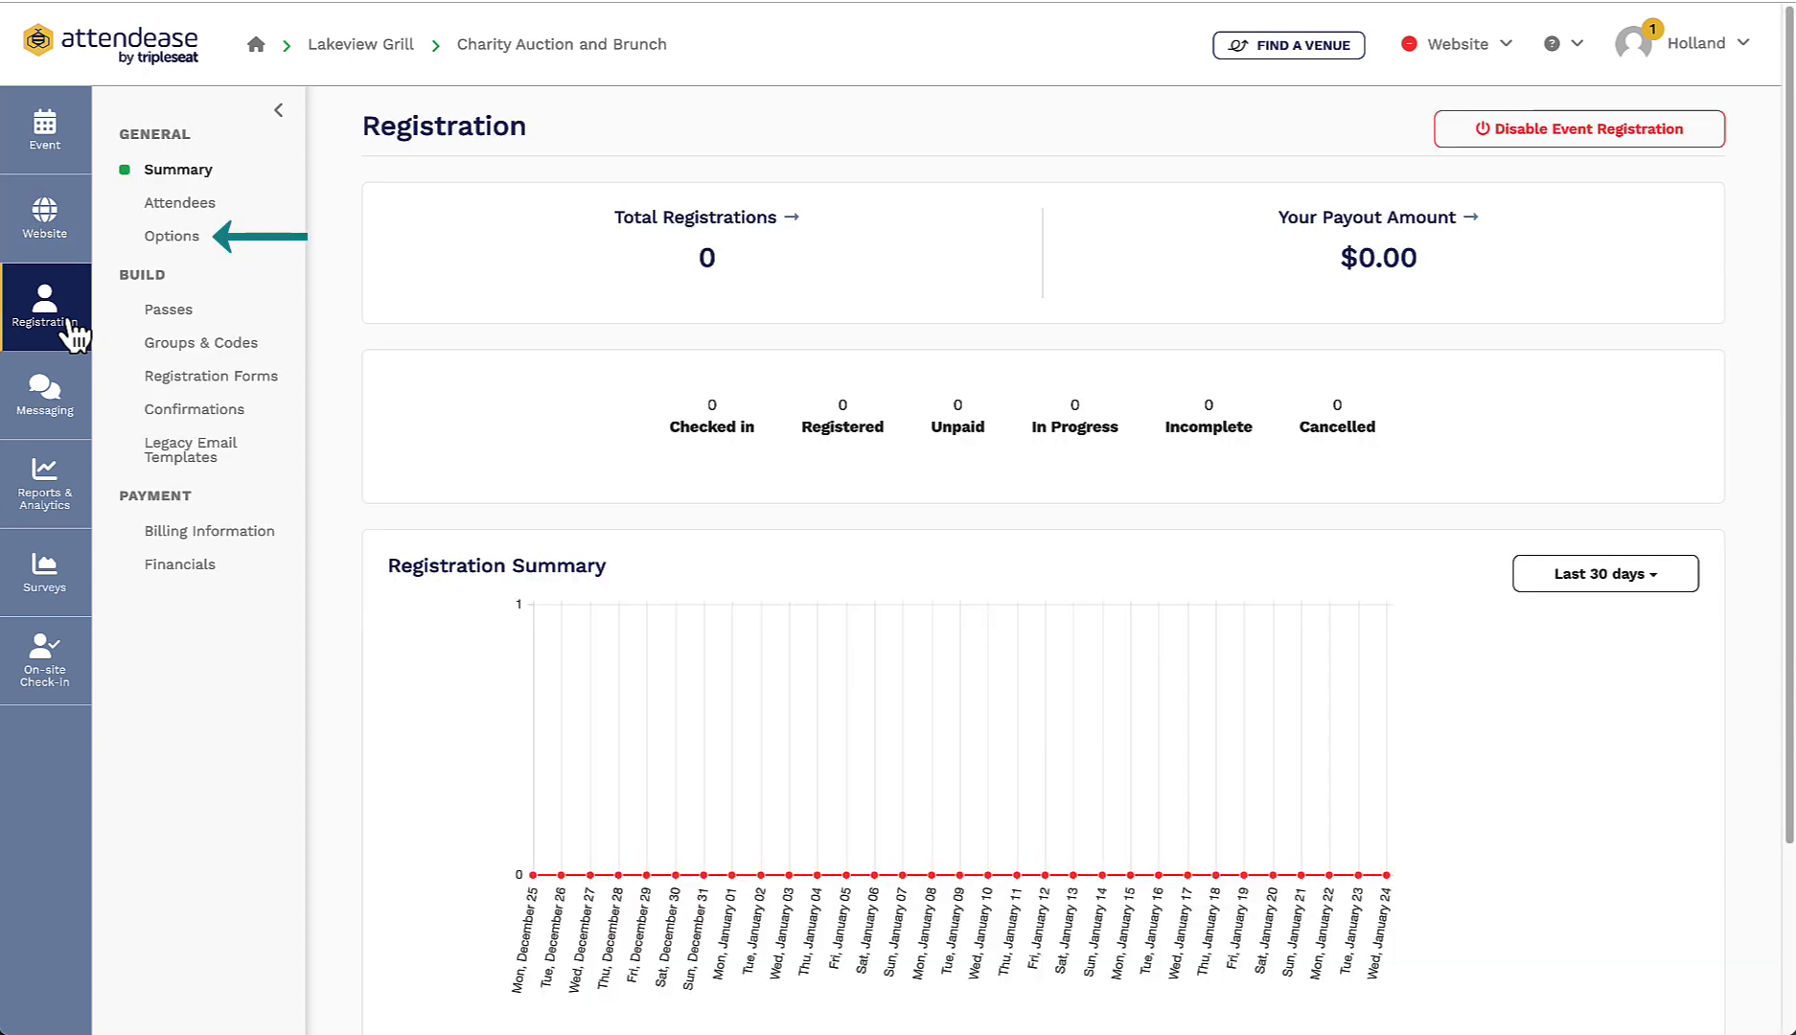
{"action": "left_click", "coordinate": [188, 240]}
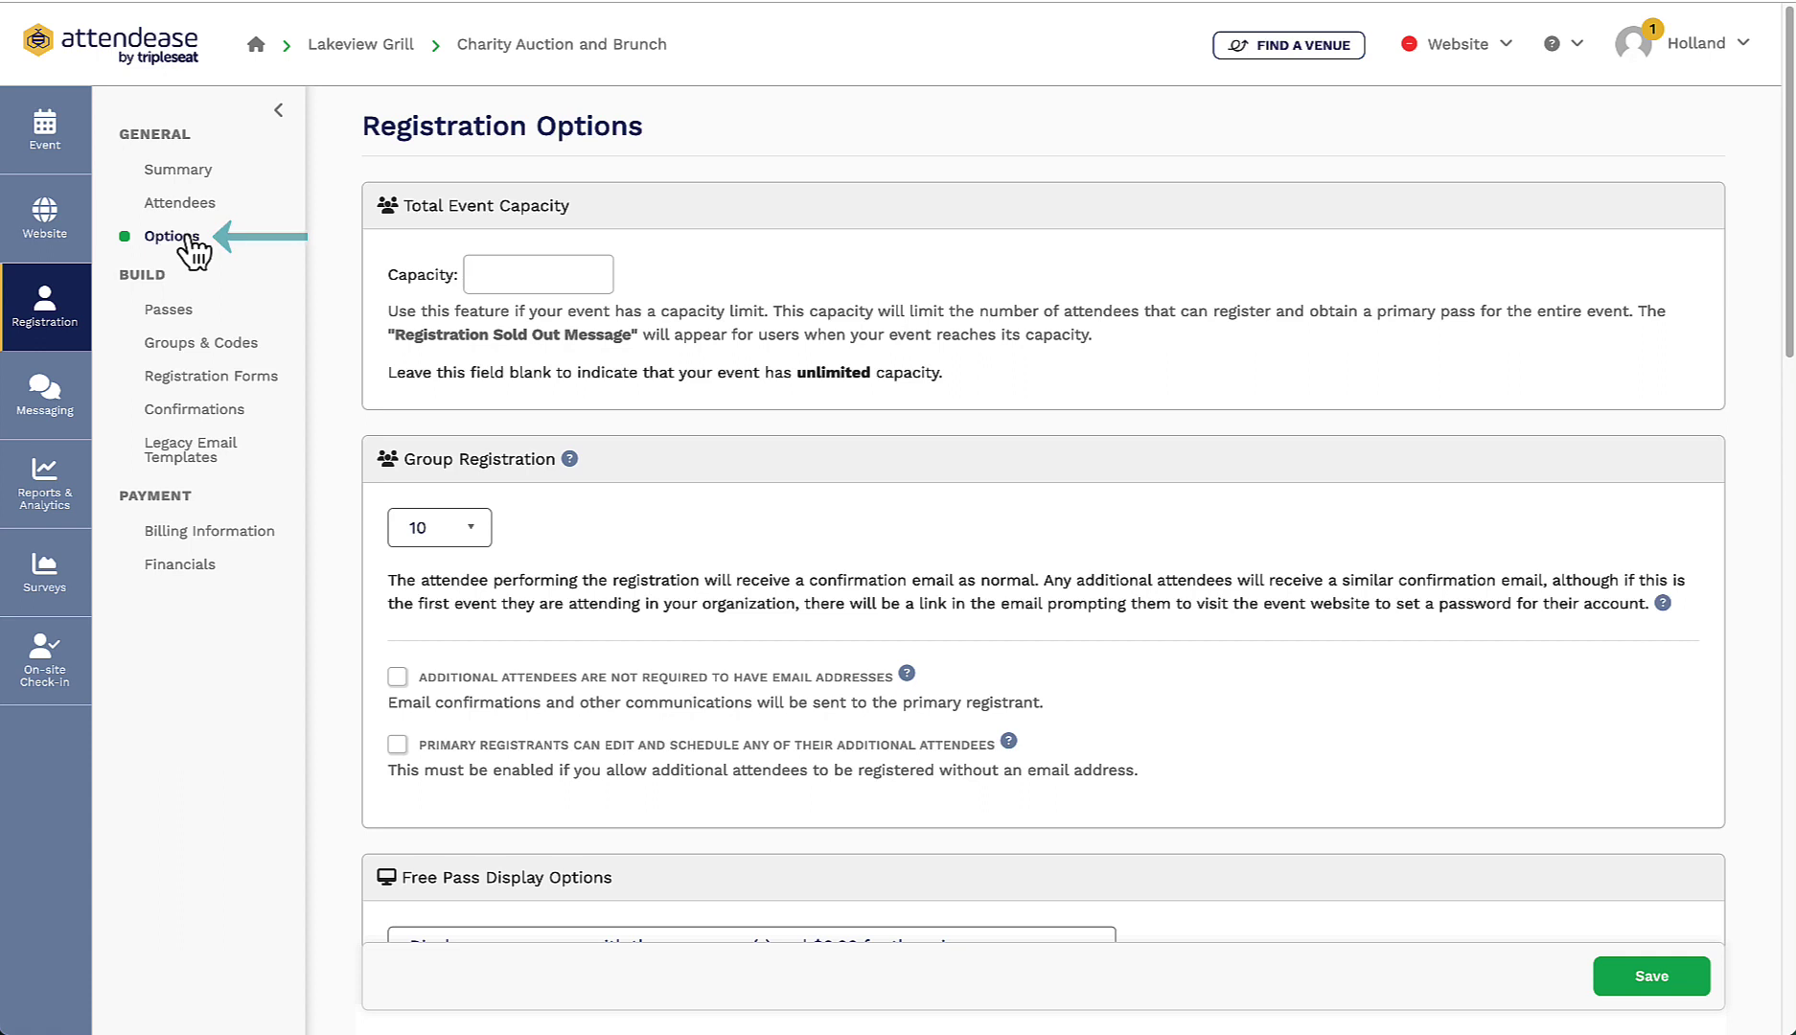
{"action": "left_click", "coordinate": [491, 264]}
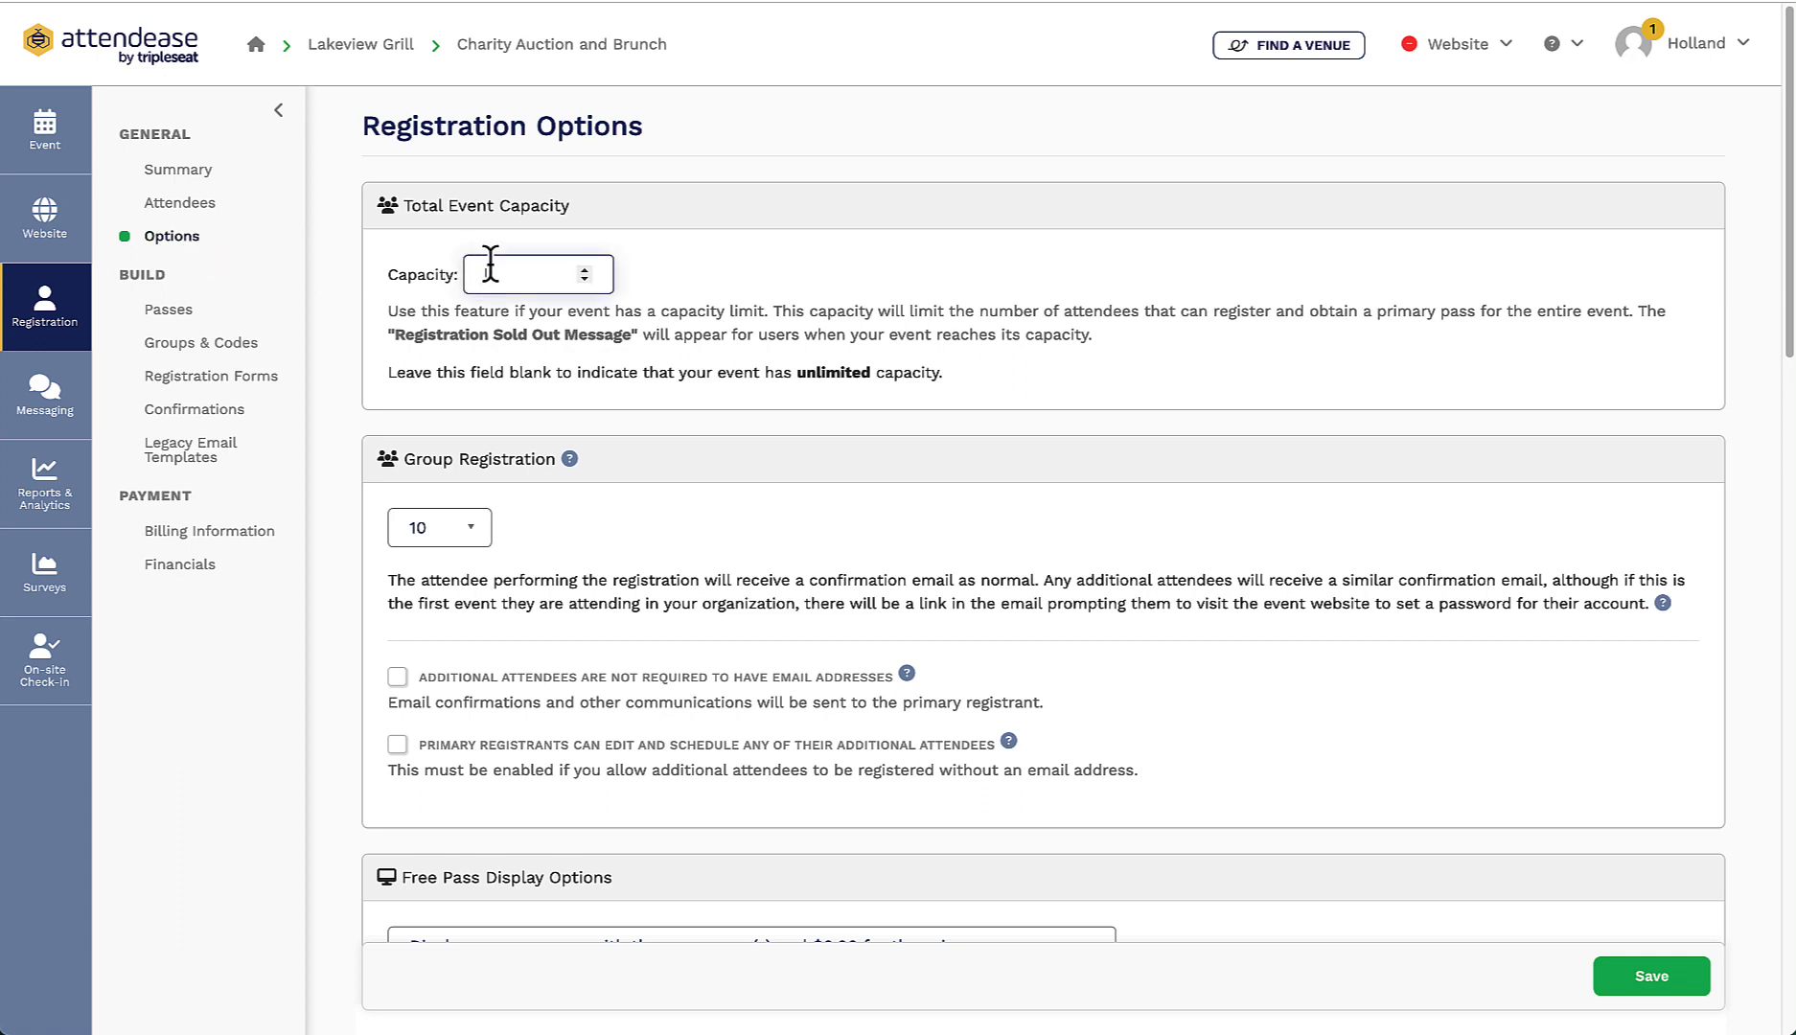
{"action": "type", "text": "200"}
{"action": "left_click", "coordinate": [730, 286]}
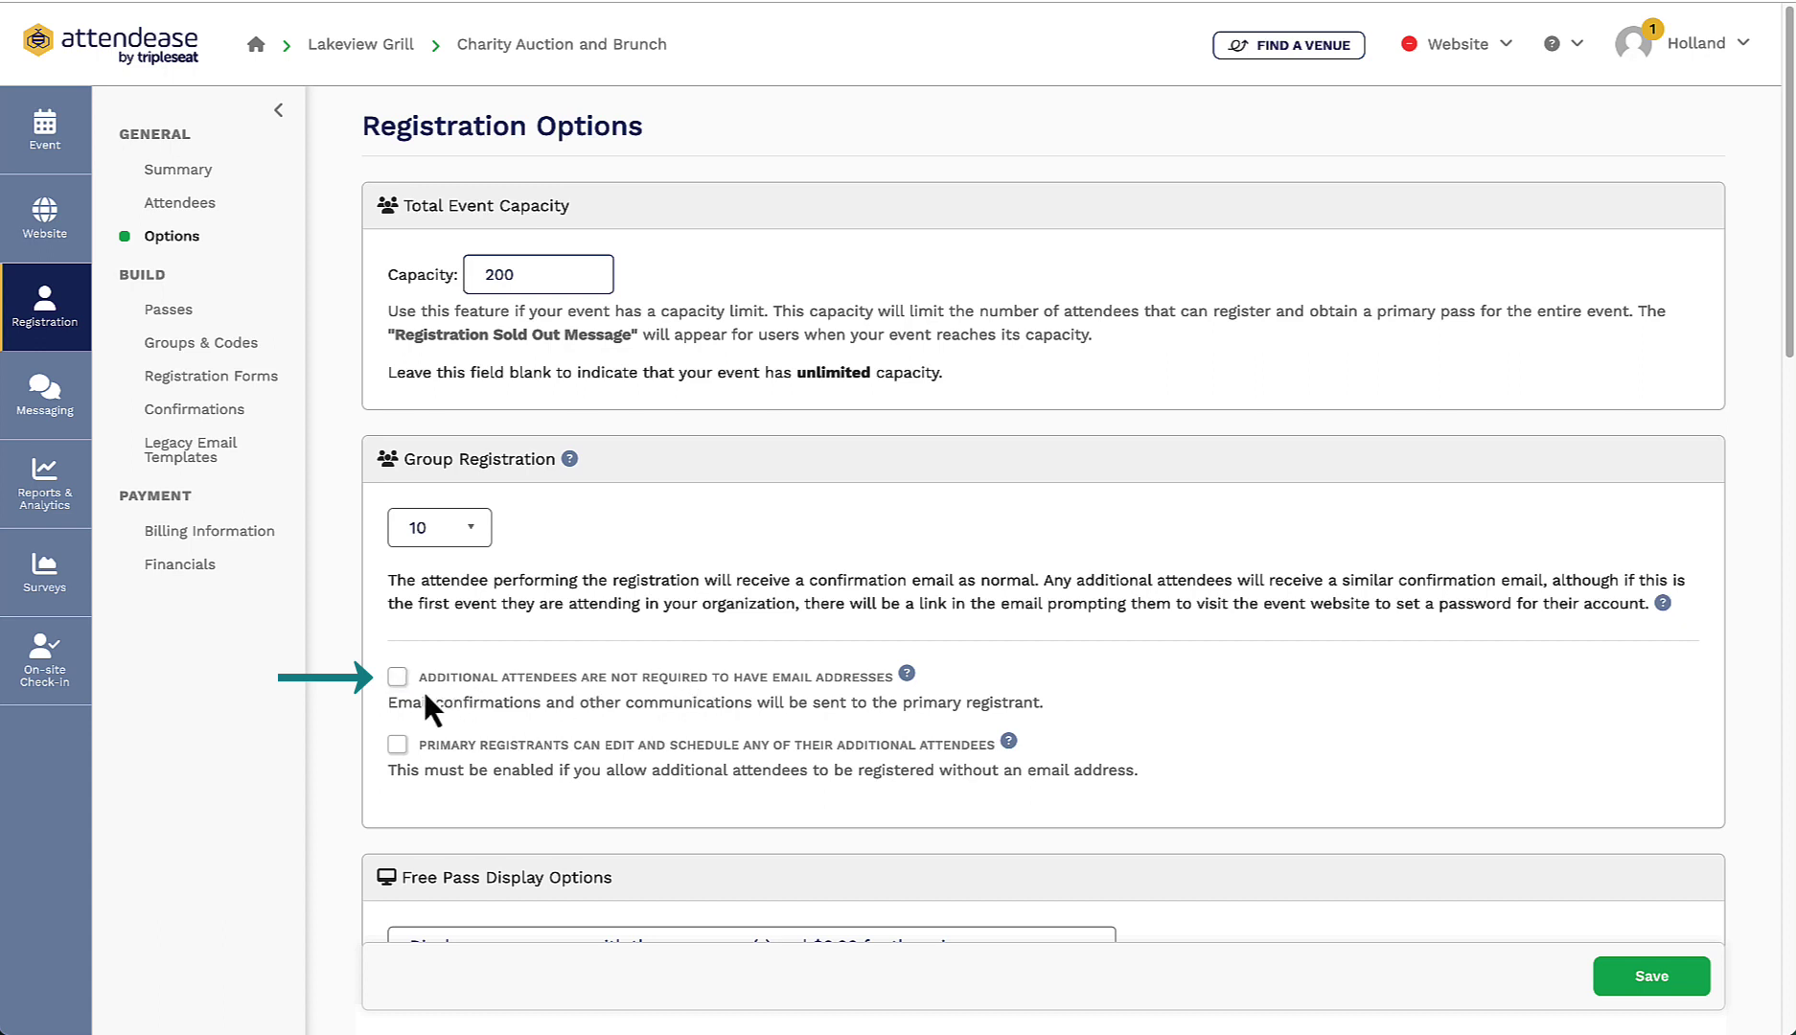
{"action": "left_click", "coordinate": [397, 682]}
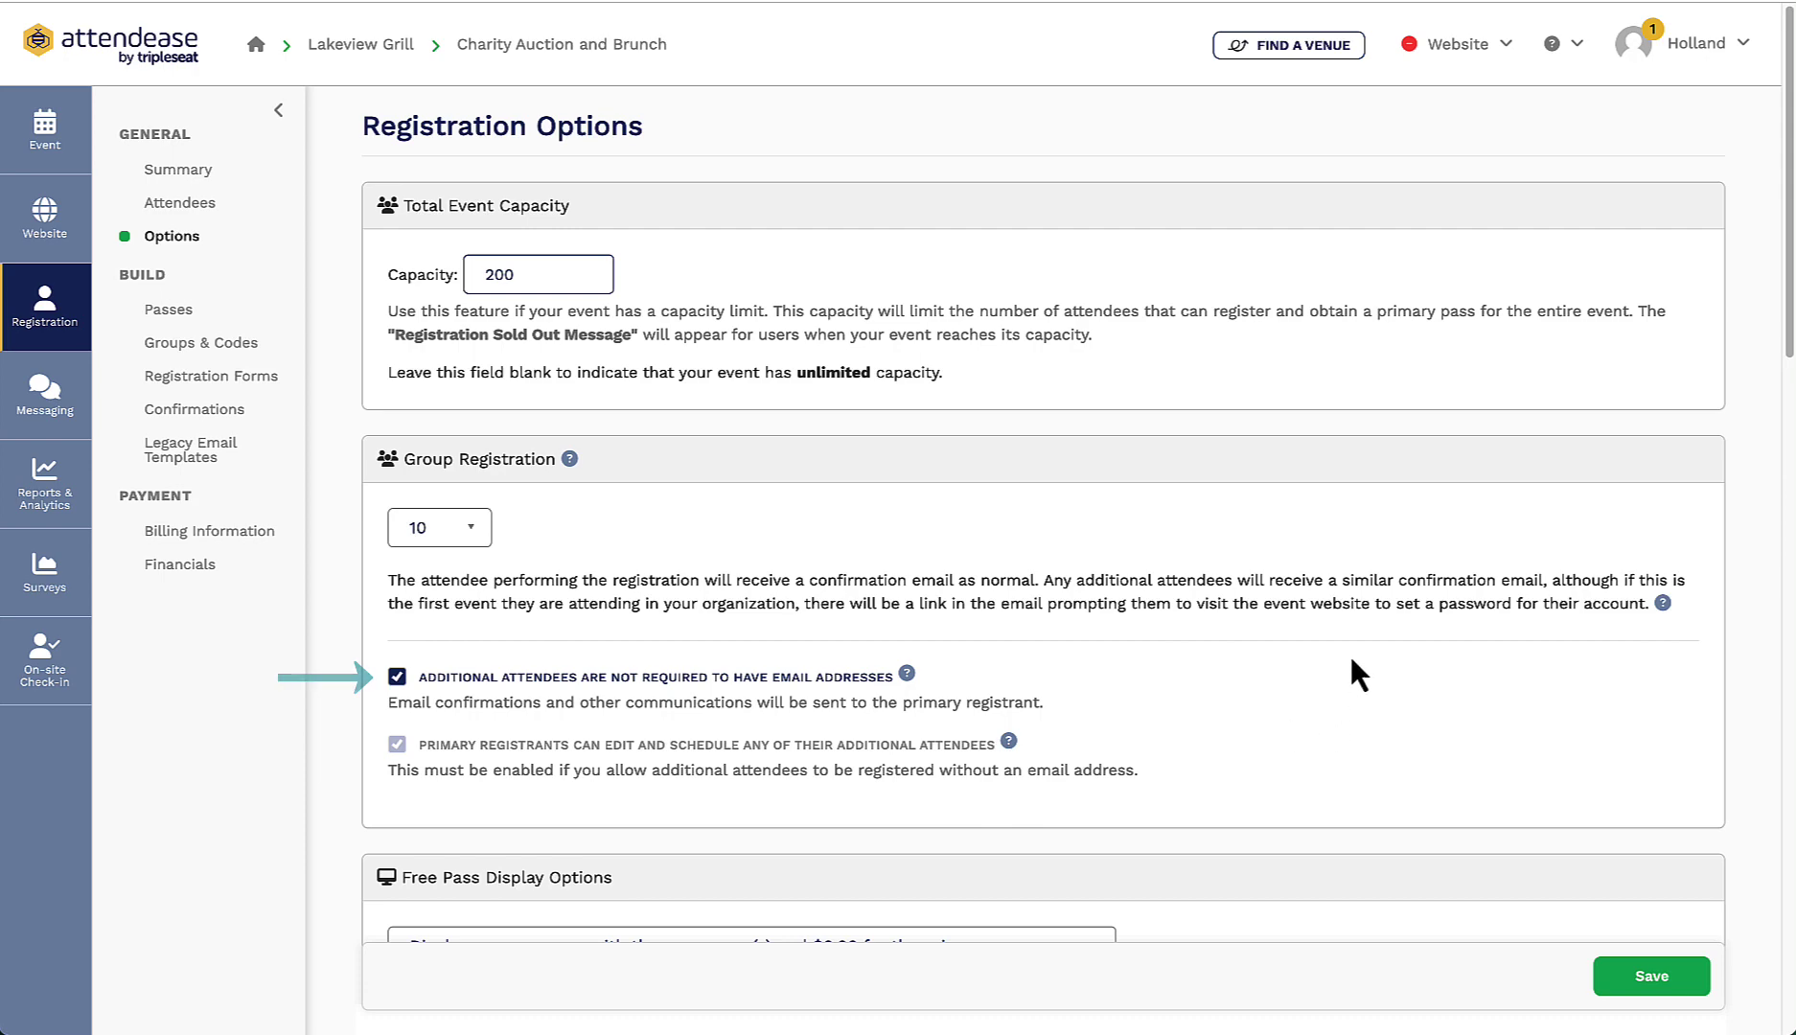
{"action": "scroll", "coordinate": [1515, 692], "scroll_direction": "down", "scroll_amount": 3}
{"action": "scroll", "coordinate": [1507, 841], "scroll_direction": "down", "scroll_amount": 12}
{"action": "scroll", "coordinate": [1395, 779], "scroll_direction": "down", "scroll_amount": 15}
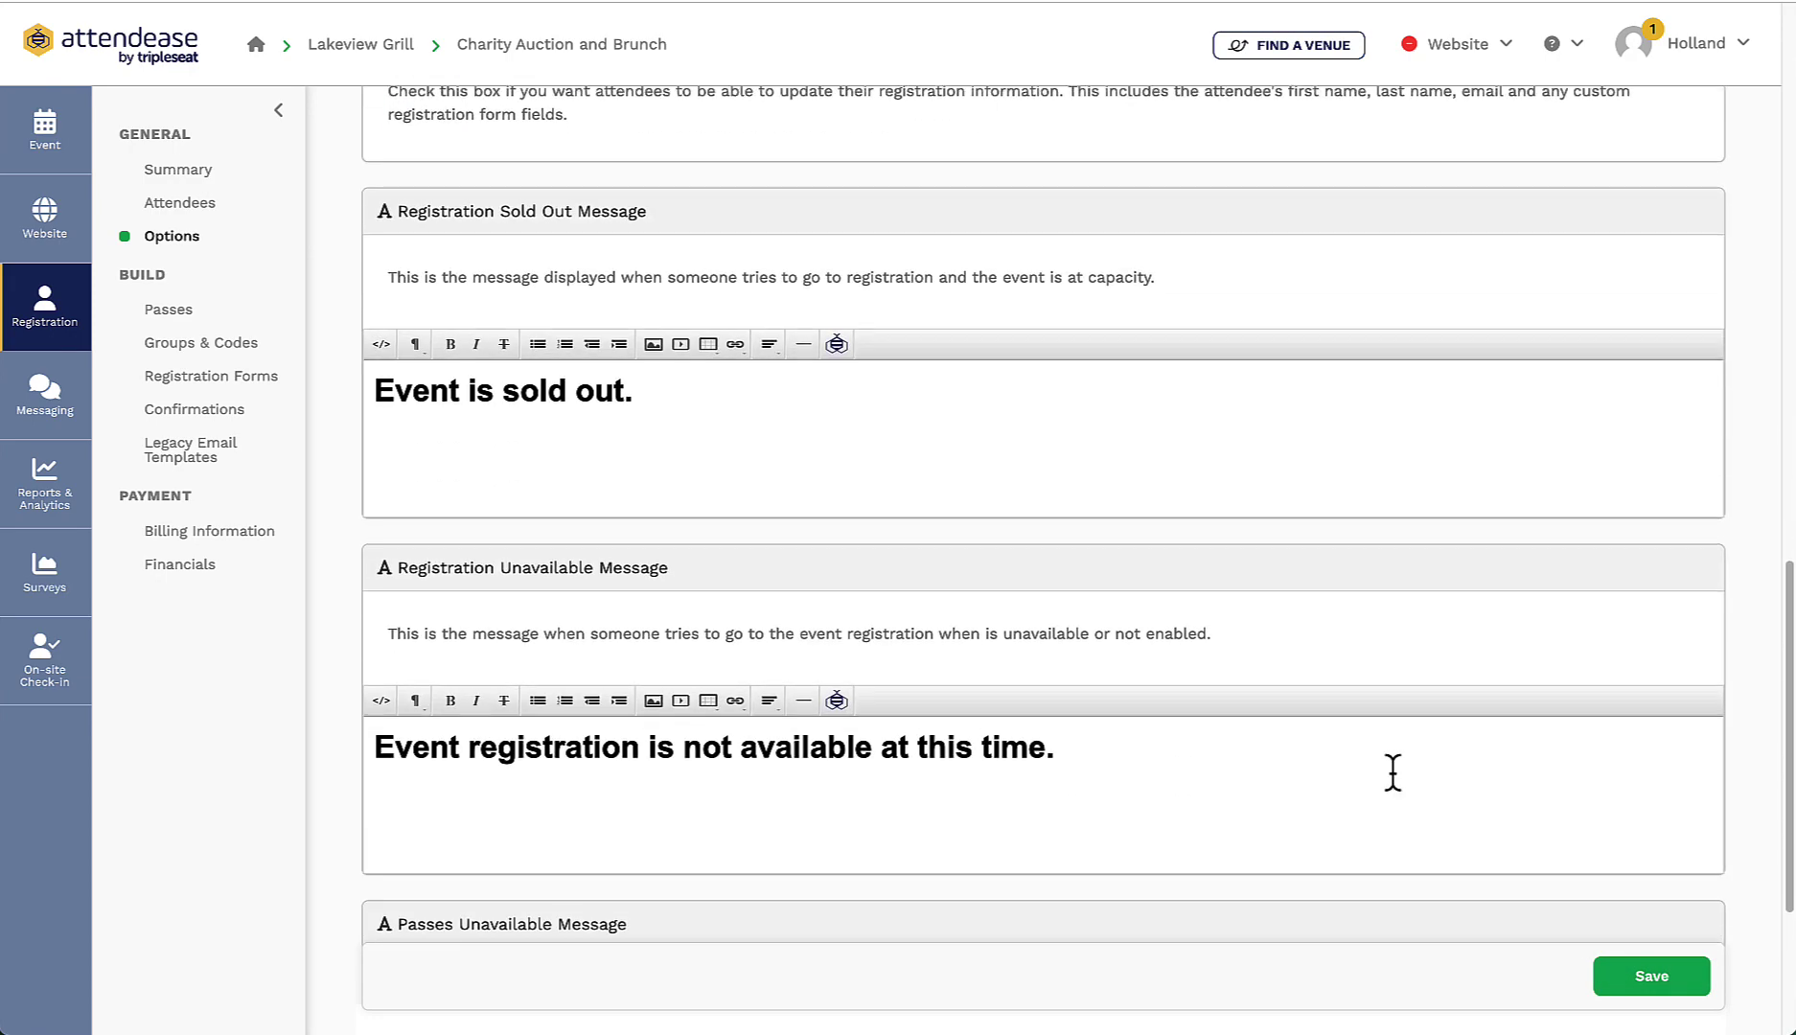
{"action": "scroll", "coordinate": [1392, 774], "scroll_direction": "down", "scroll_amount": 4}
{"action": "scroll", "coordinate": [1392, 773], "scroll_direction": "down", "scroll_amount": 3}
{"action": "left_click", "coordinate": [1655, 988]}
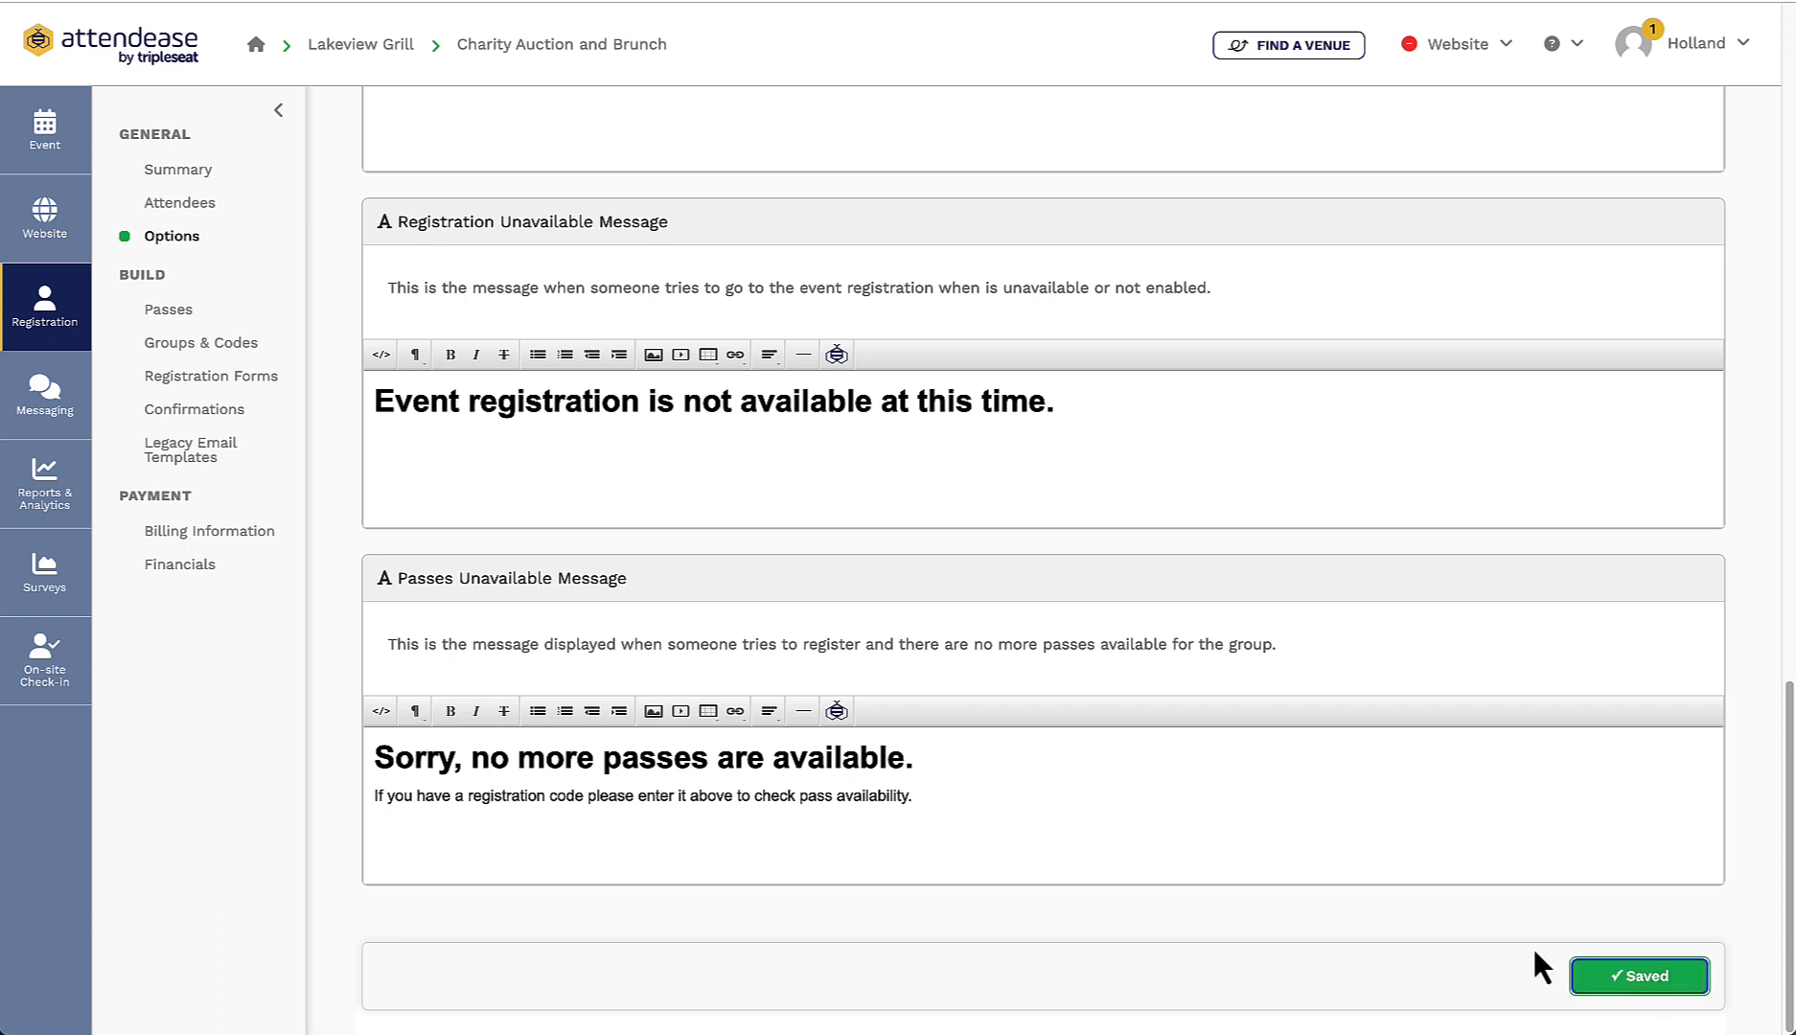
Step: Rename Event Pass to 'VIP Auction Ticket' with a drinks-and-seating description, capacity 10 and priority 1
{"action": "left_click", "coordinate": [176, 309]}
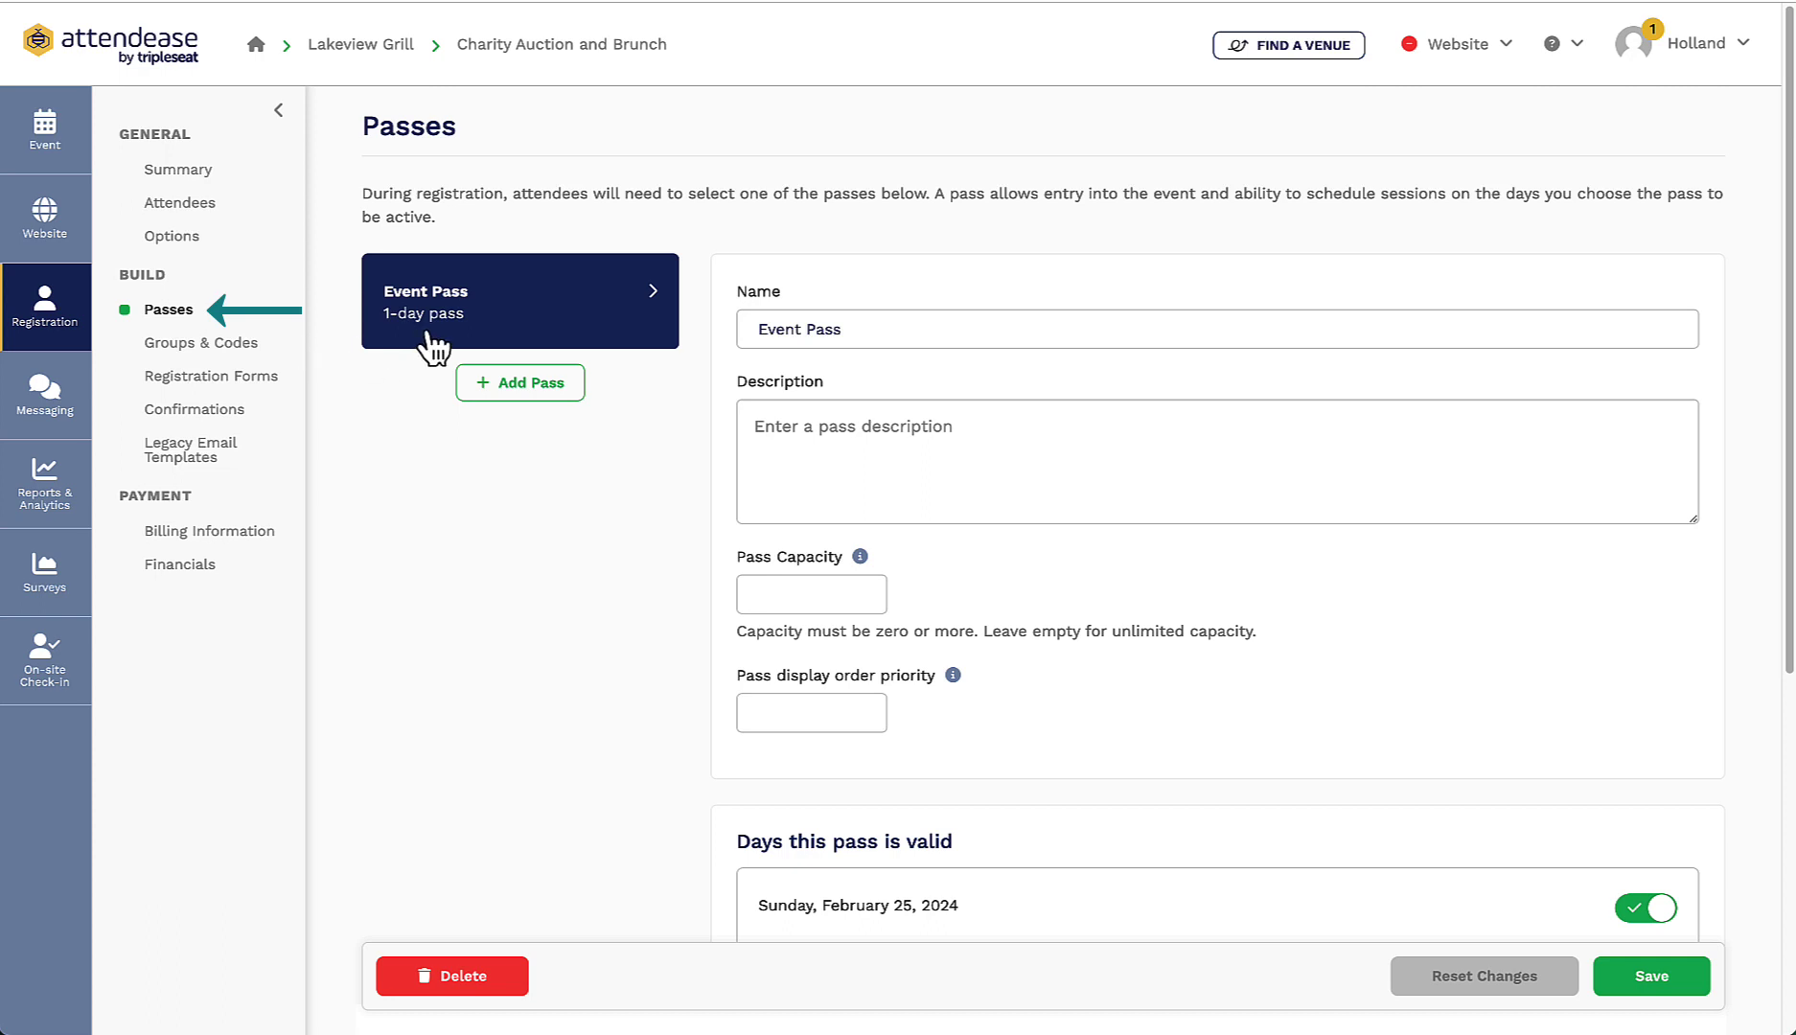
{"action": "triple_click", "coordinate": [849, 344]}
{"action": "type", "text": "VIP Auction"}
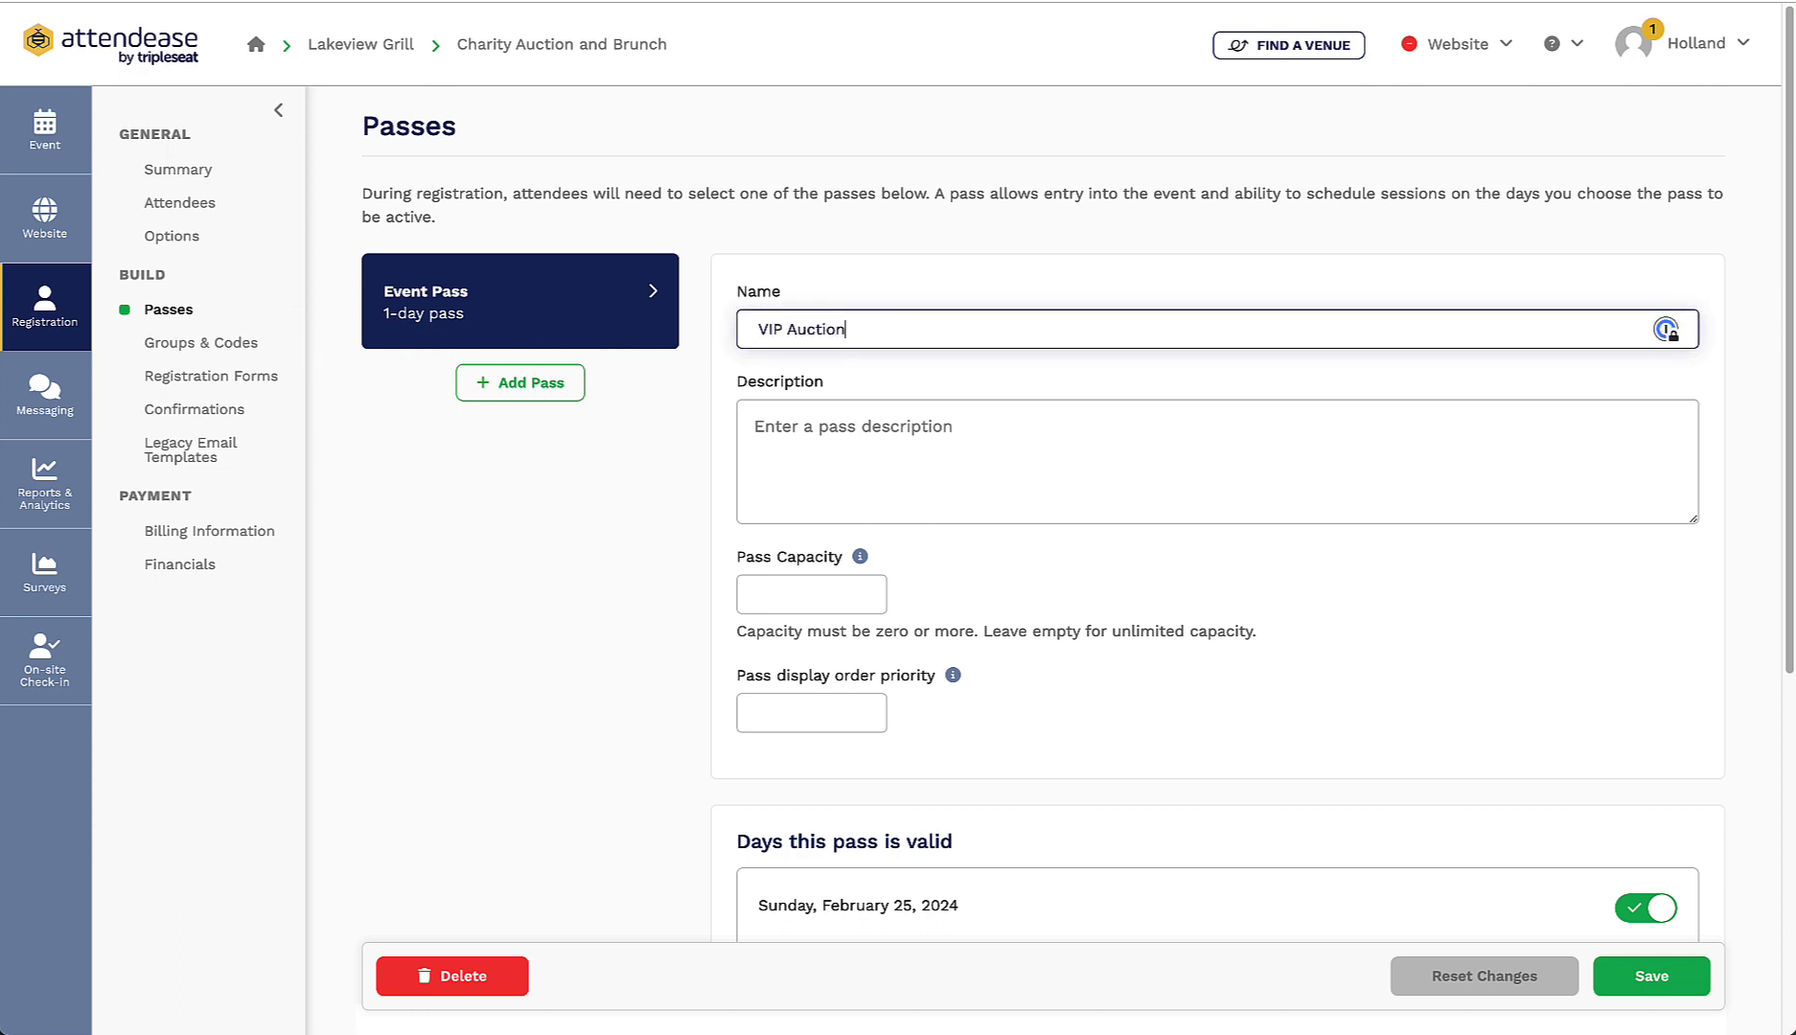
{"action": "type", "text": " Ticket"}
{"action": "left_click", "coordinate": [1070, 454]}
{"action": "type", "text": "This ticket includes a"}
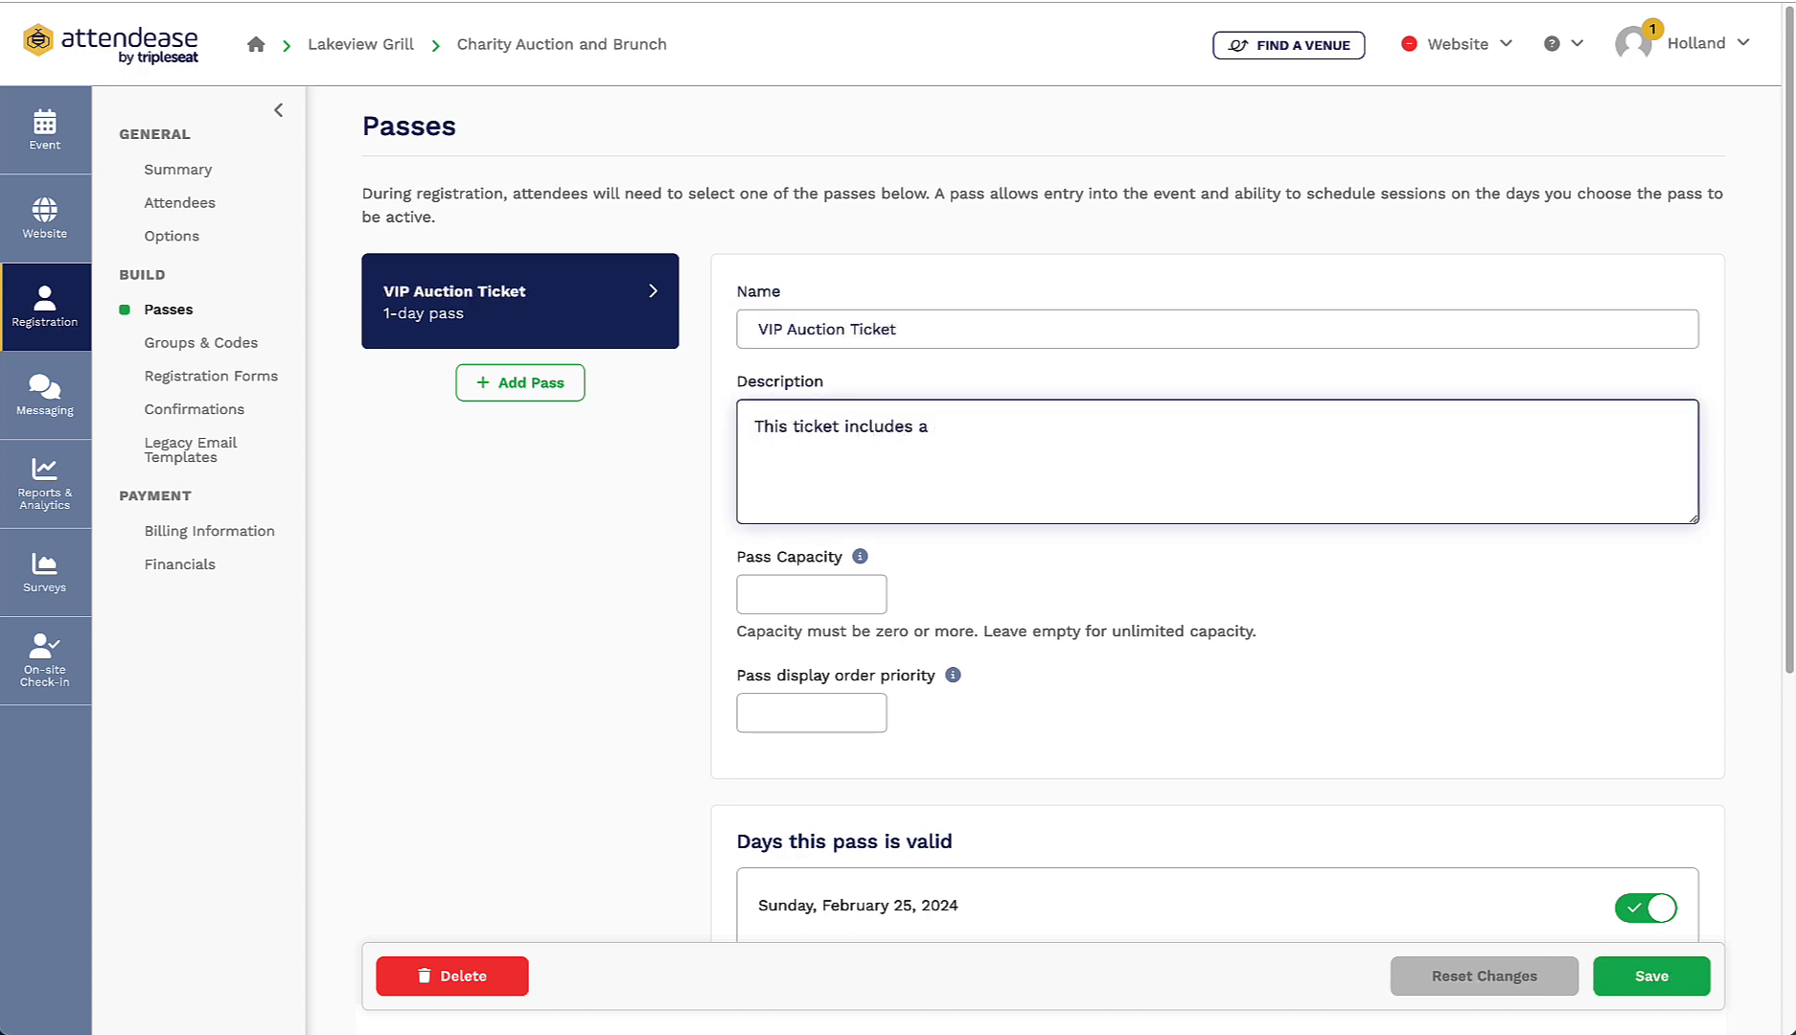
{"action": "type", "text": " top-shelf Bloody Mary or Mi"}
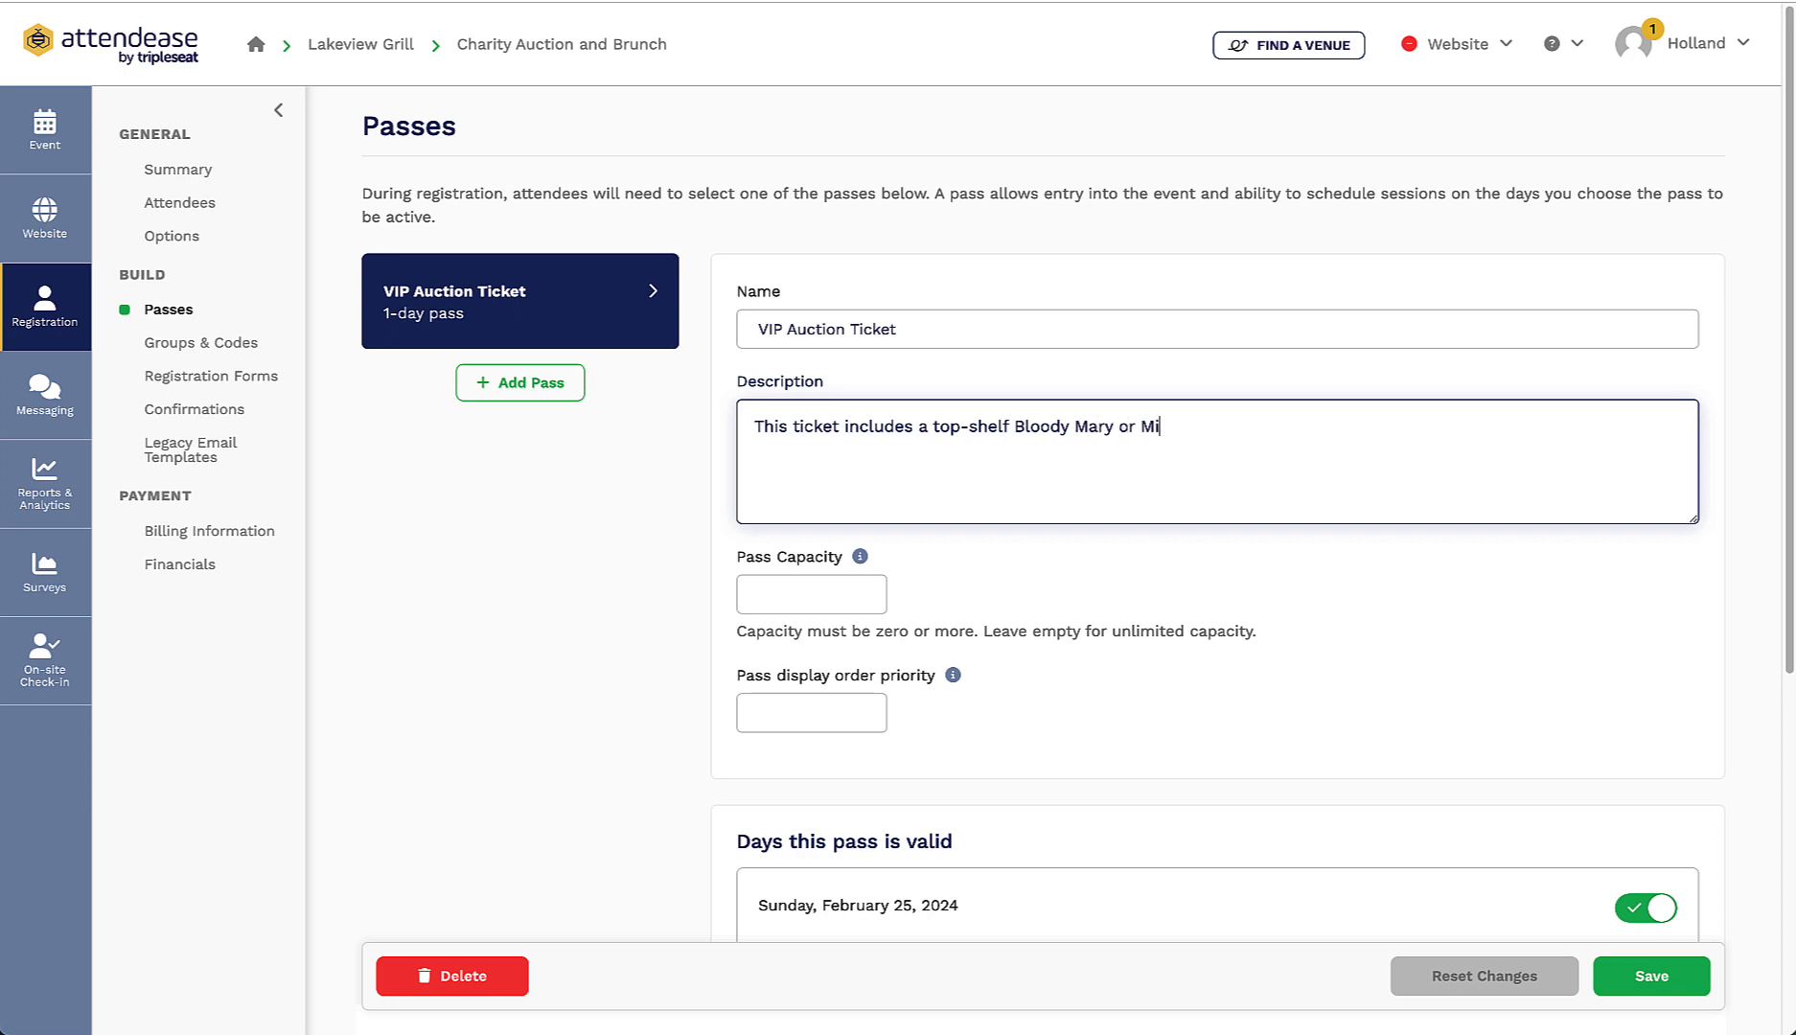
{"action": "type", "text": "mosa as well as closer seating to the auction stand."}
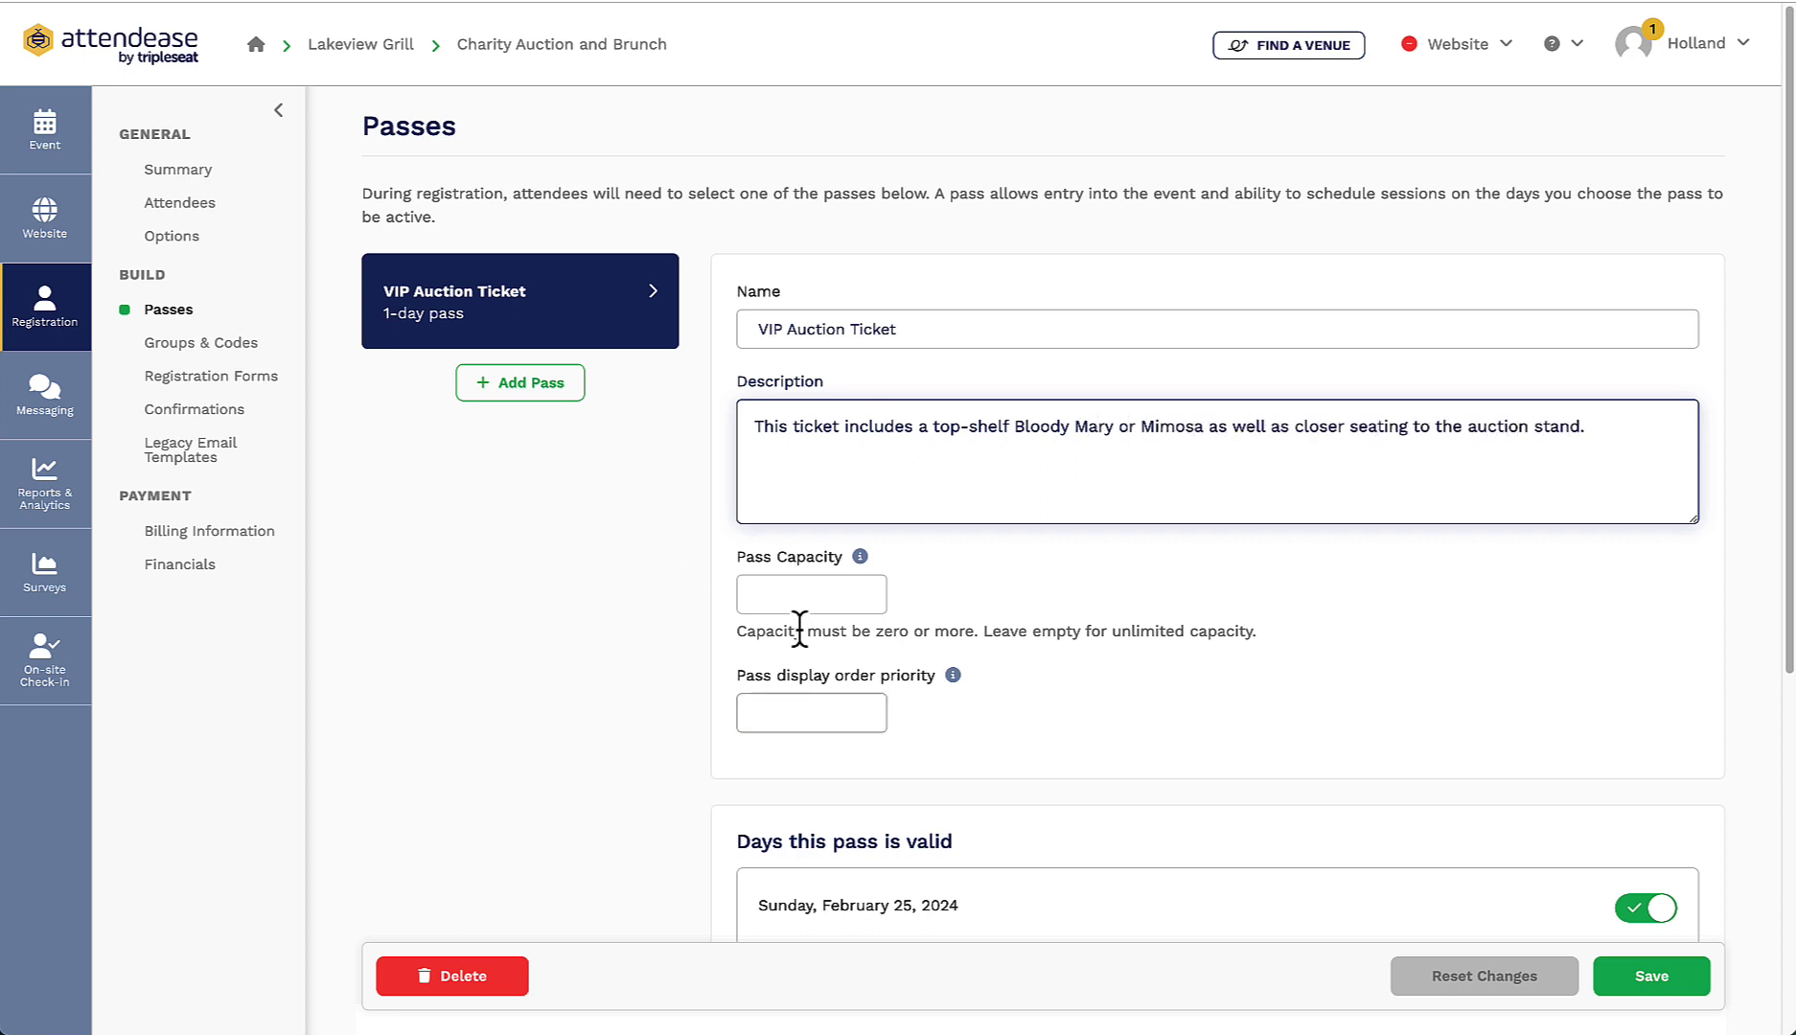
{"action": "left_click", "coordinate": [793, 593]}
{"action": "type", "text": "10"}
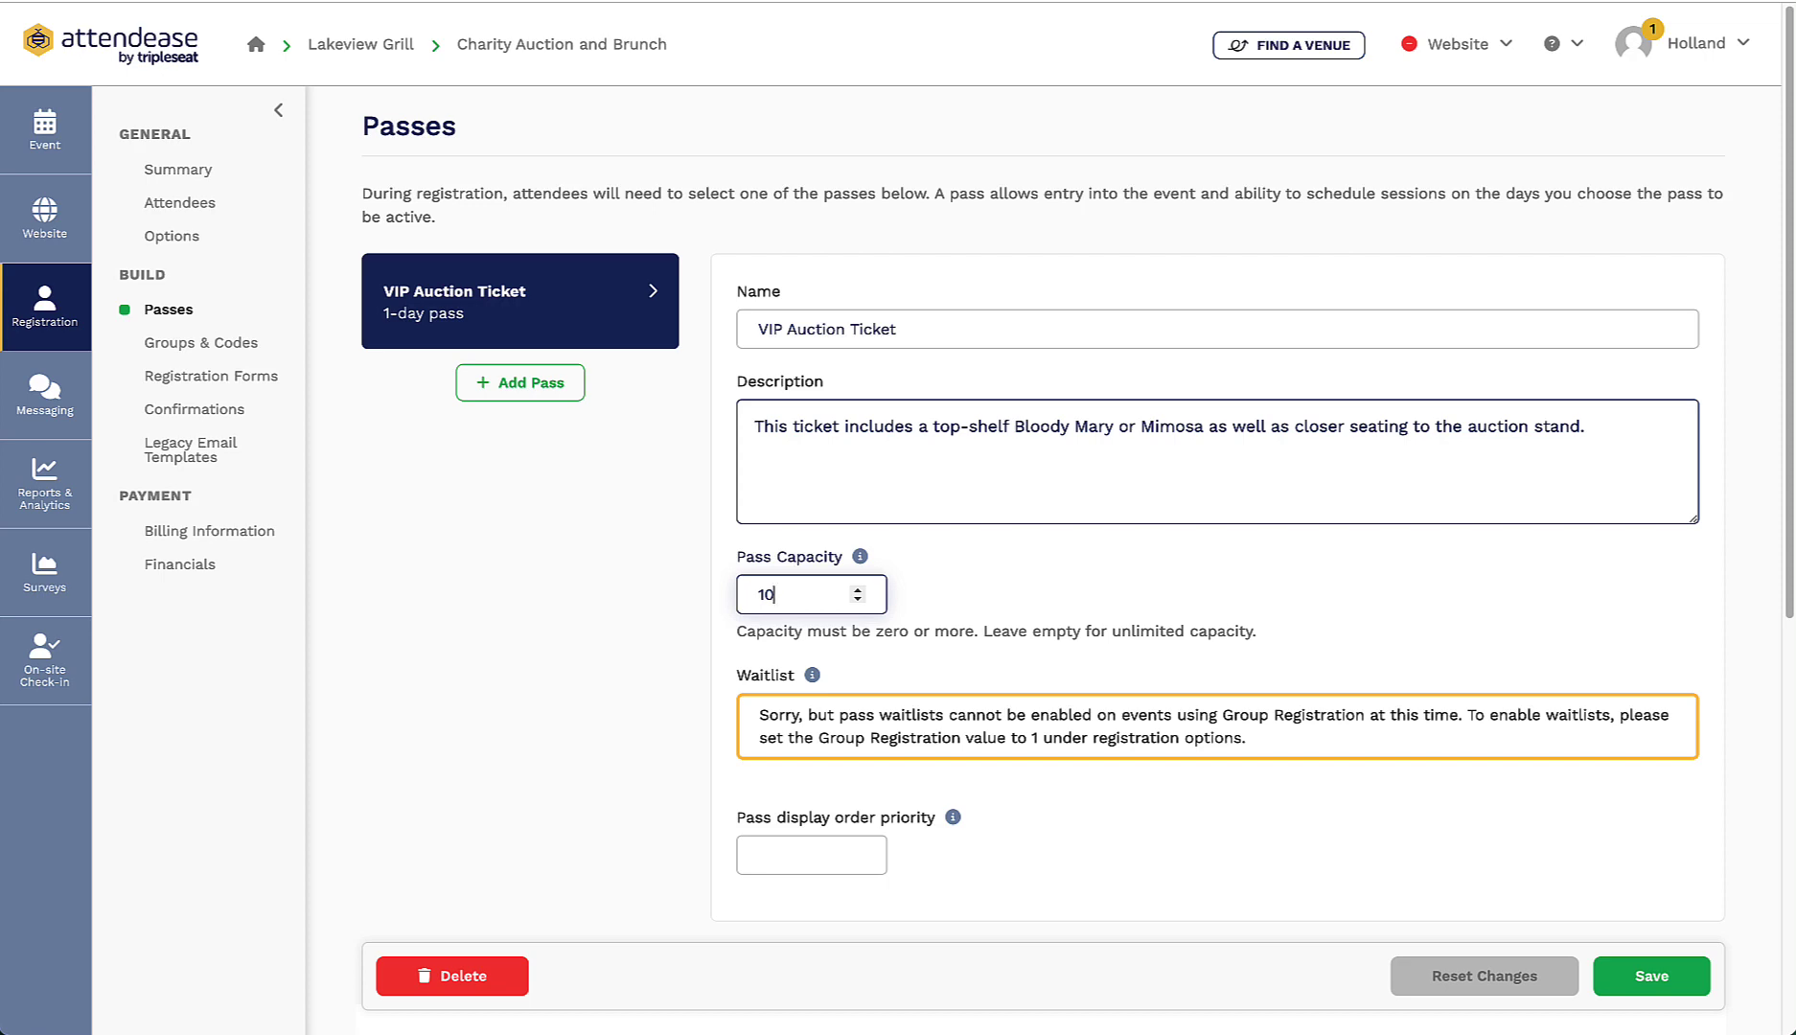
{"action": "left_click", "coordinate": [808, 855]}
{"action": "type", "text": "1"}
Step: Set both the Early Bird and General Ticket Registration prices to 40 and save the pass
{"action": "scroll", "coordinate": [1179, 800], "scroll_direction": "down", "scroll_amount": 7}
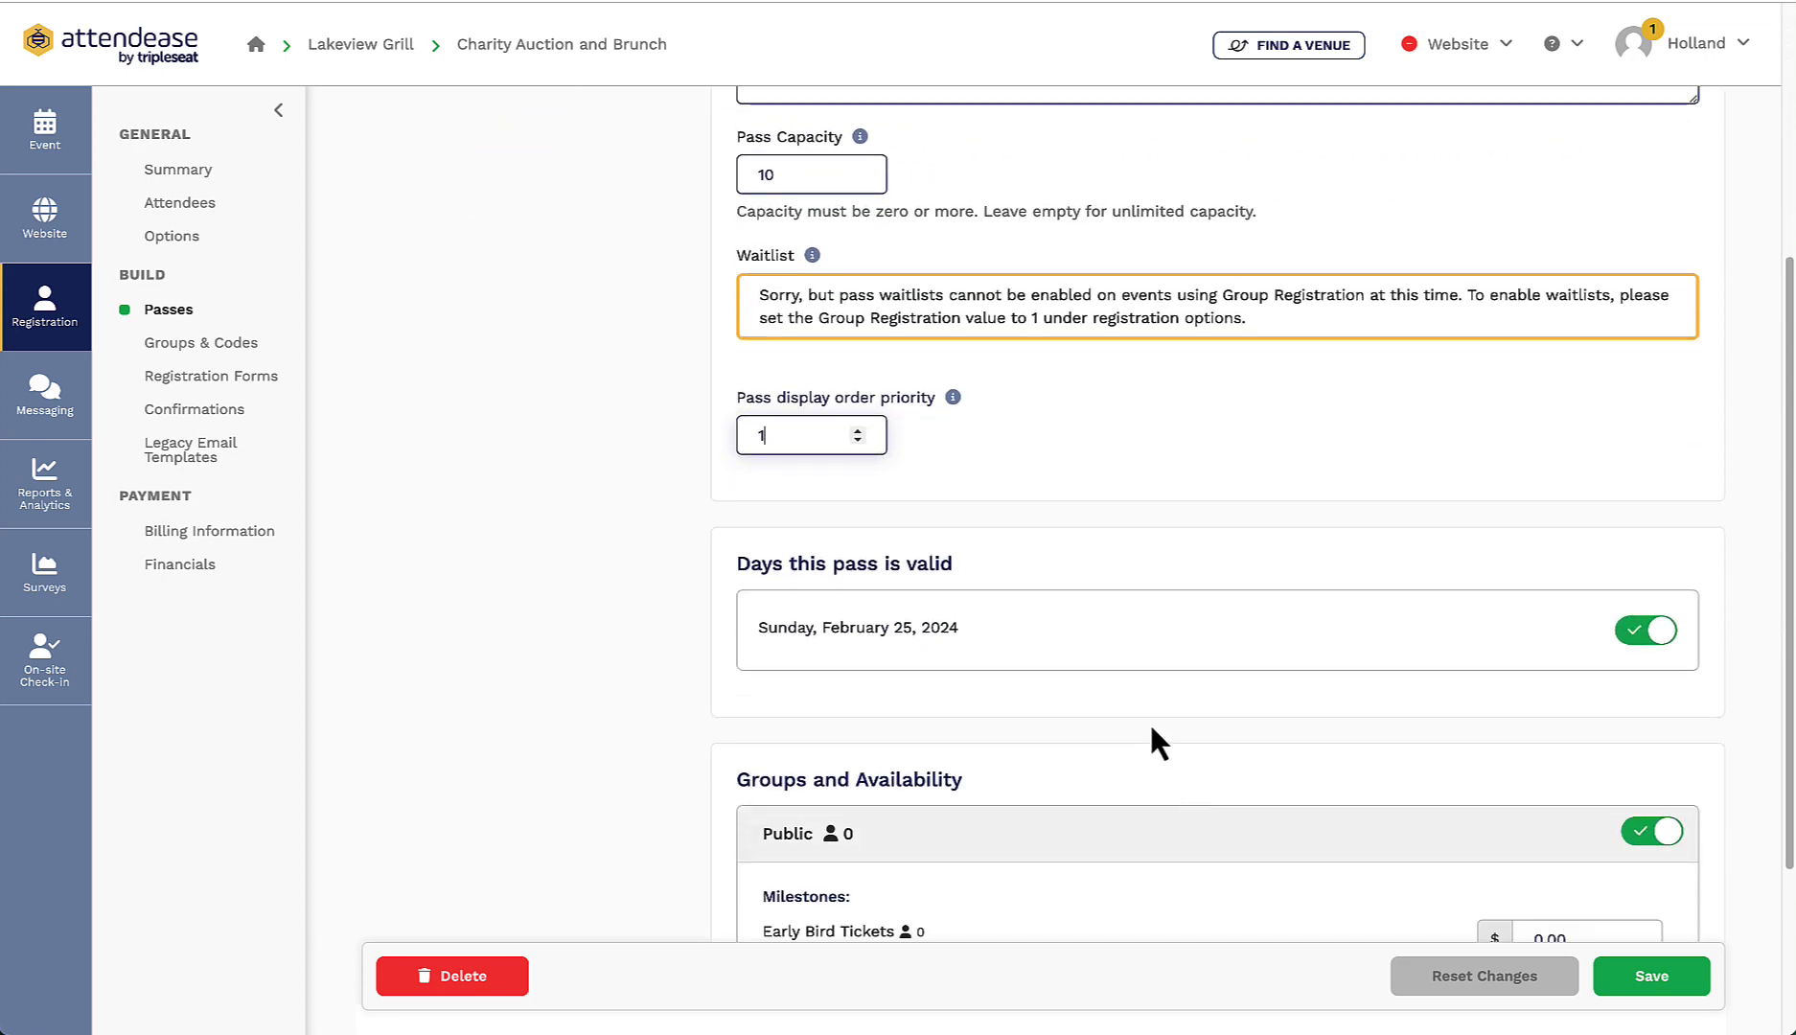
{"action": "left_click", "coordinate": [1544, 671]}
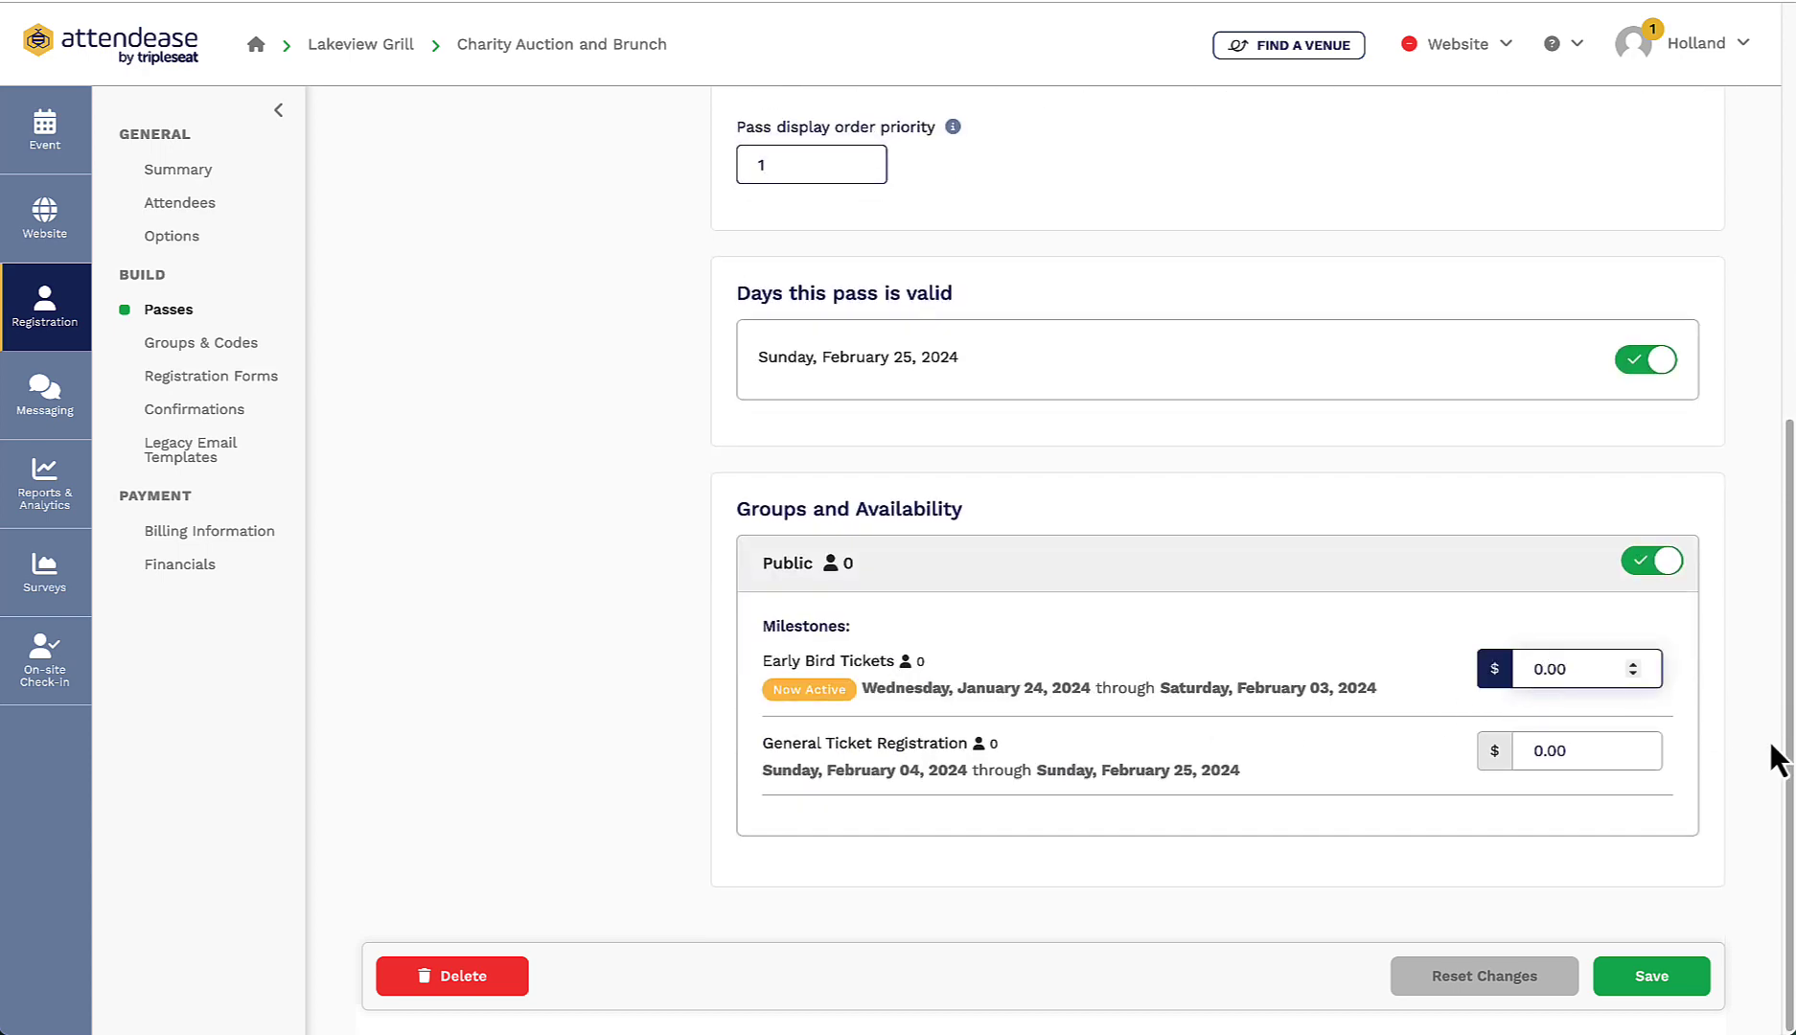
{"action": "key", "text": "BackSpace"}
{"action": "type", "text": "40"}
{"action": "left_click", "coordinate": [1536, 751]}
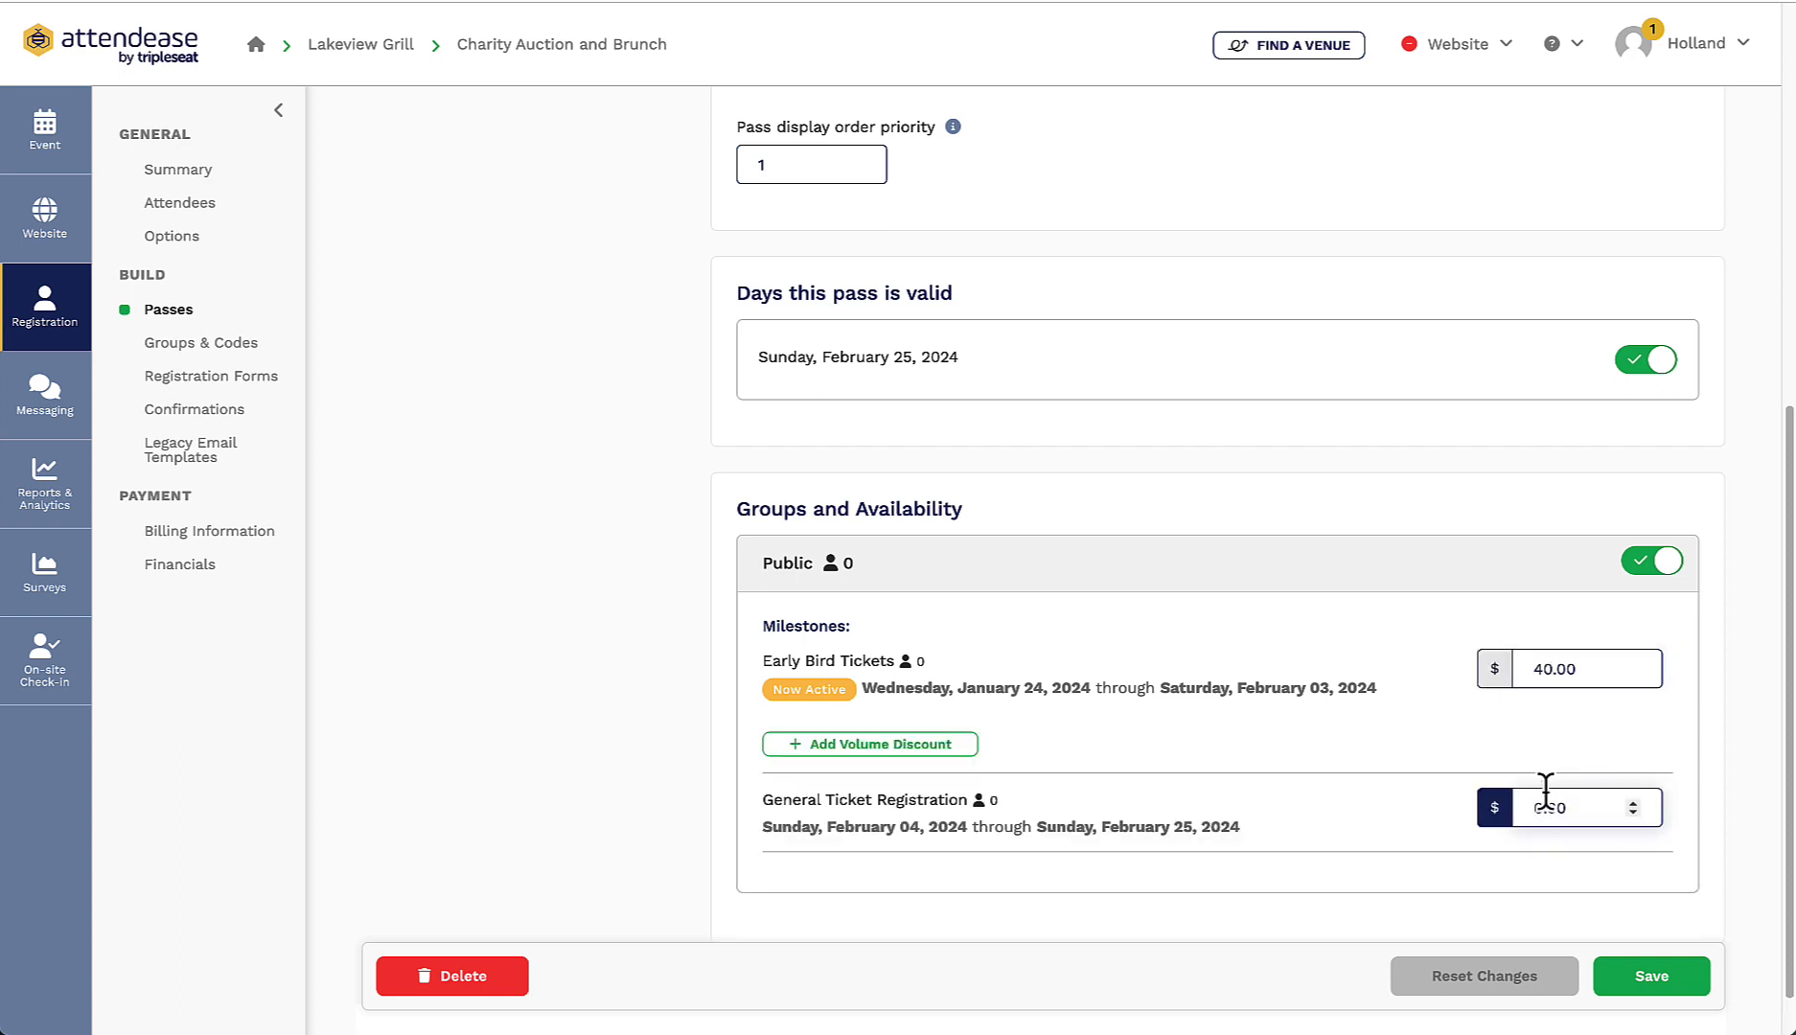
{"action": "left_click_drag", "start_coordinate": [1546, 794], "coordinate": [1530, 800]}
{"action": "type", "text": "40"}
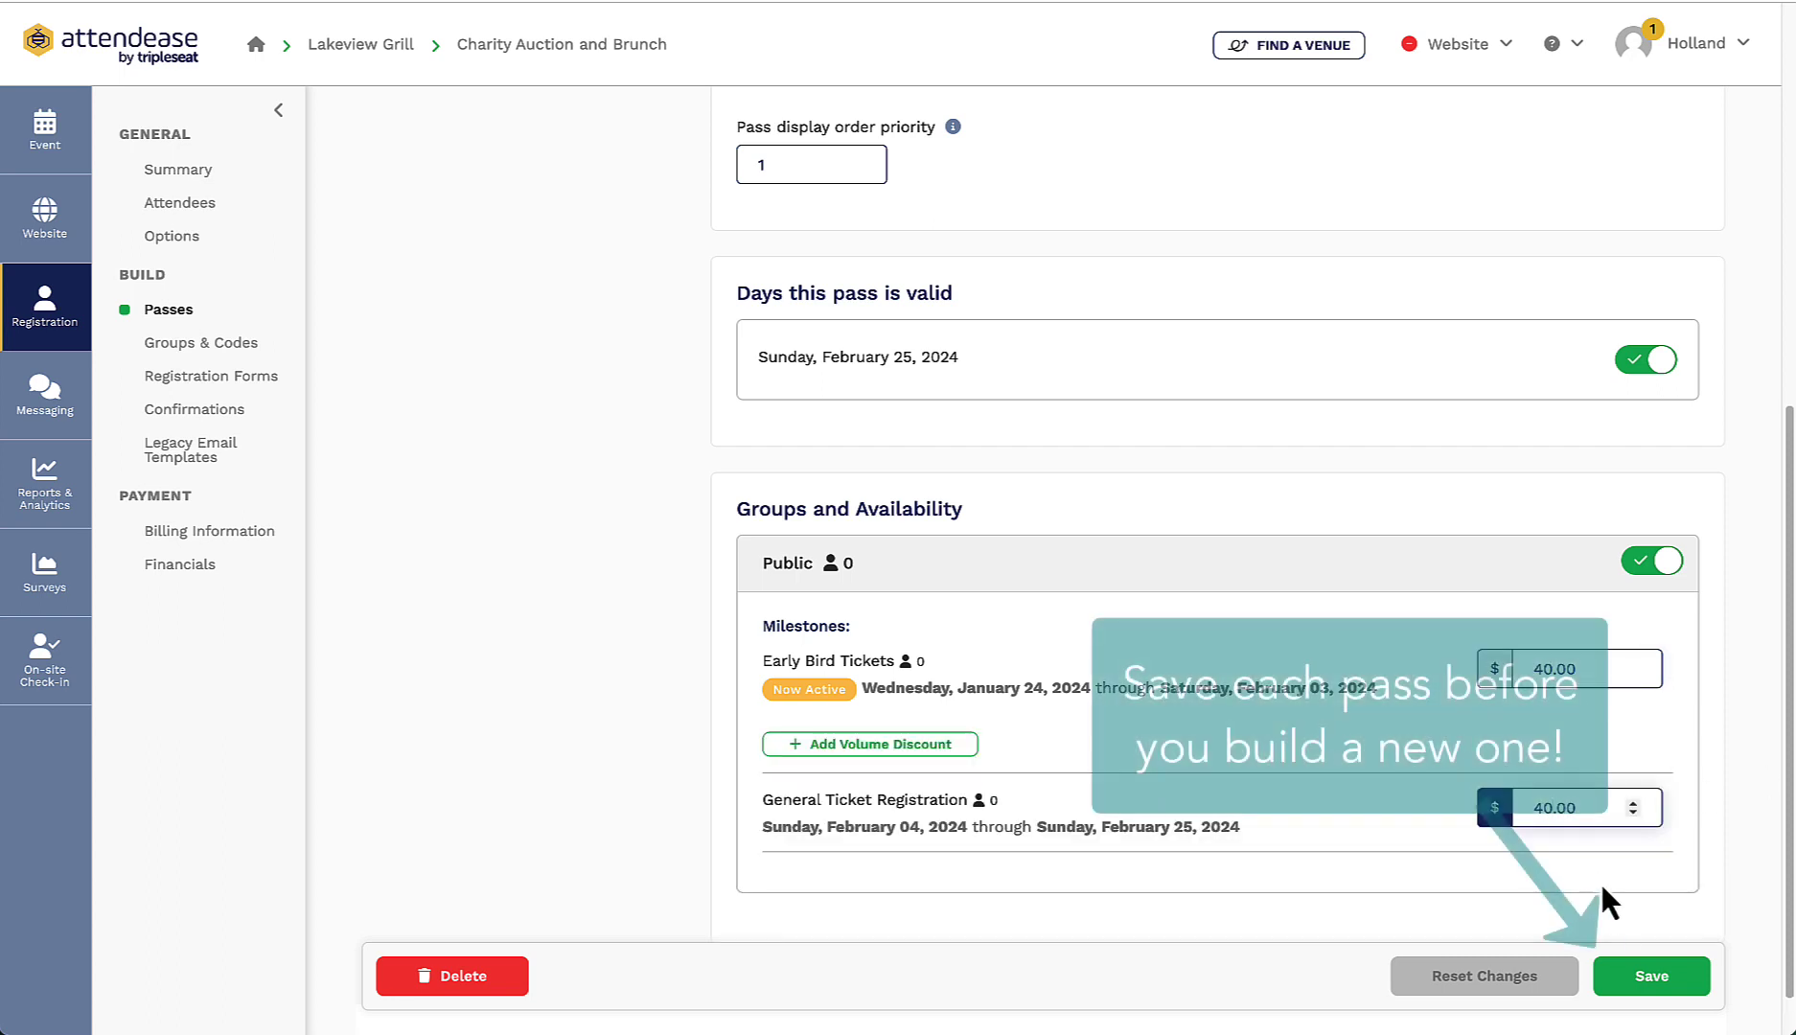
{"action": "left_click", "coordinate": [1658, 976]}
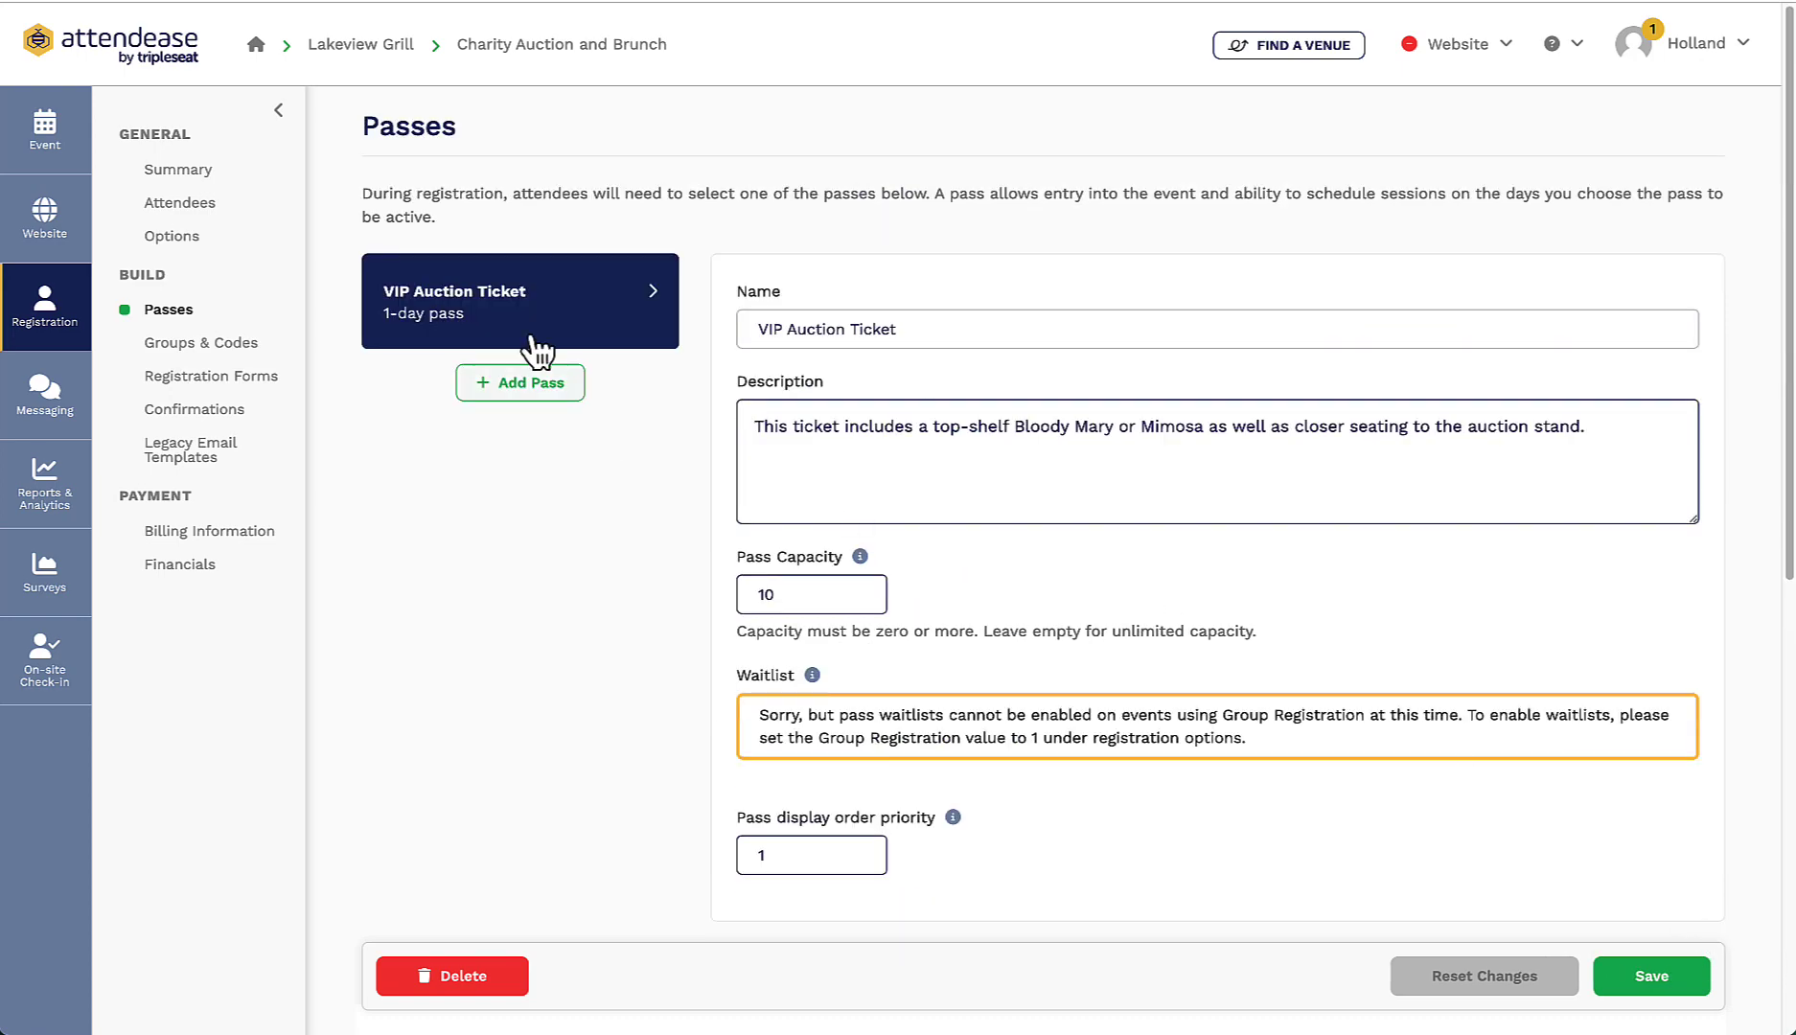
Step: Create a new 'General Auction Ticket' pass priced at 20
{"action": "left_click", "coordinate": [549, 398]}
{"action": "type", "text": "General Auction Ticket"}
{"action": "left_click", "coordinate": [695, 273]}
{"action": "type", "text": "20"}
{"action": "left_click", "coordinate": [1119, 465]}
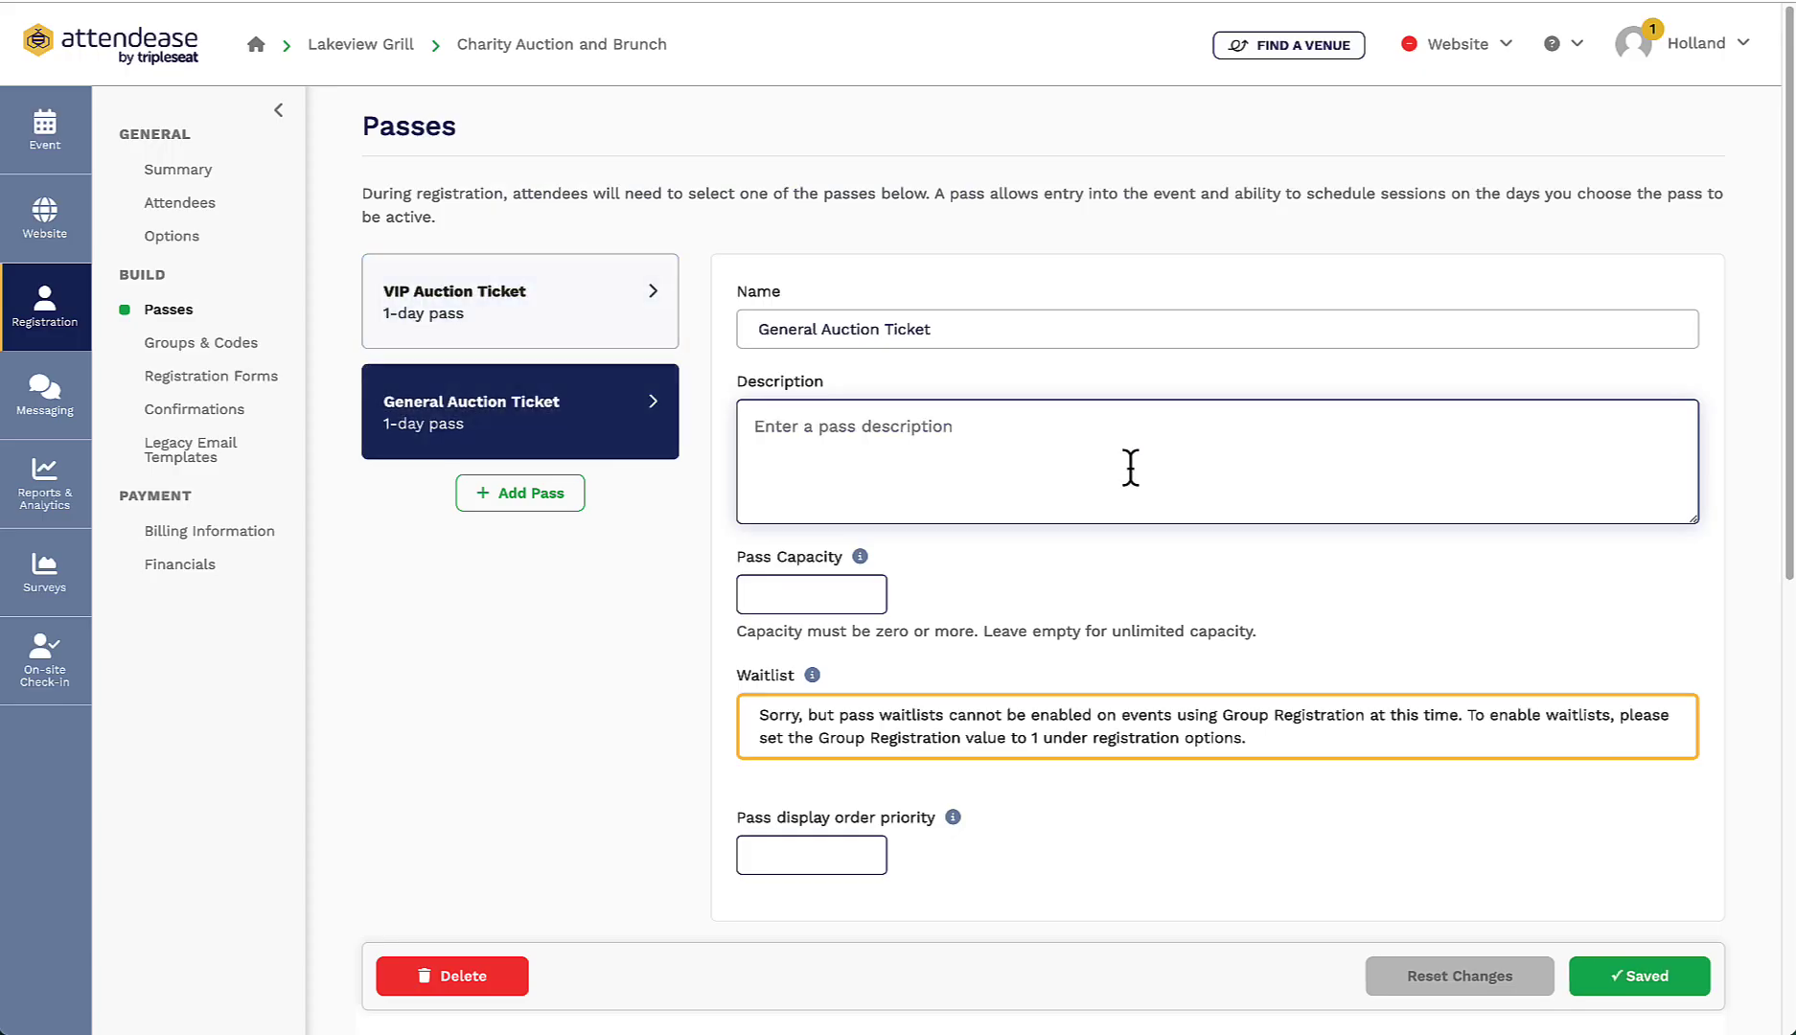
Step: Give the pass a complimentary Bloody Mary or Mimosa description and a capacity of 150
{"action": "type", "text": "This ticket is our general ticket that includes the com"}
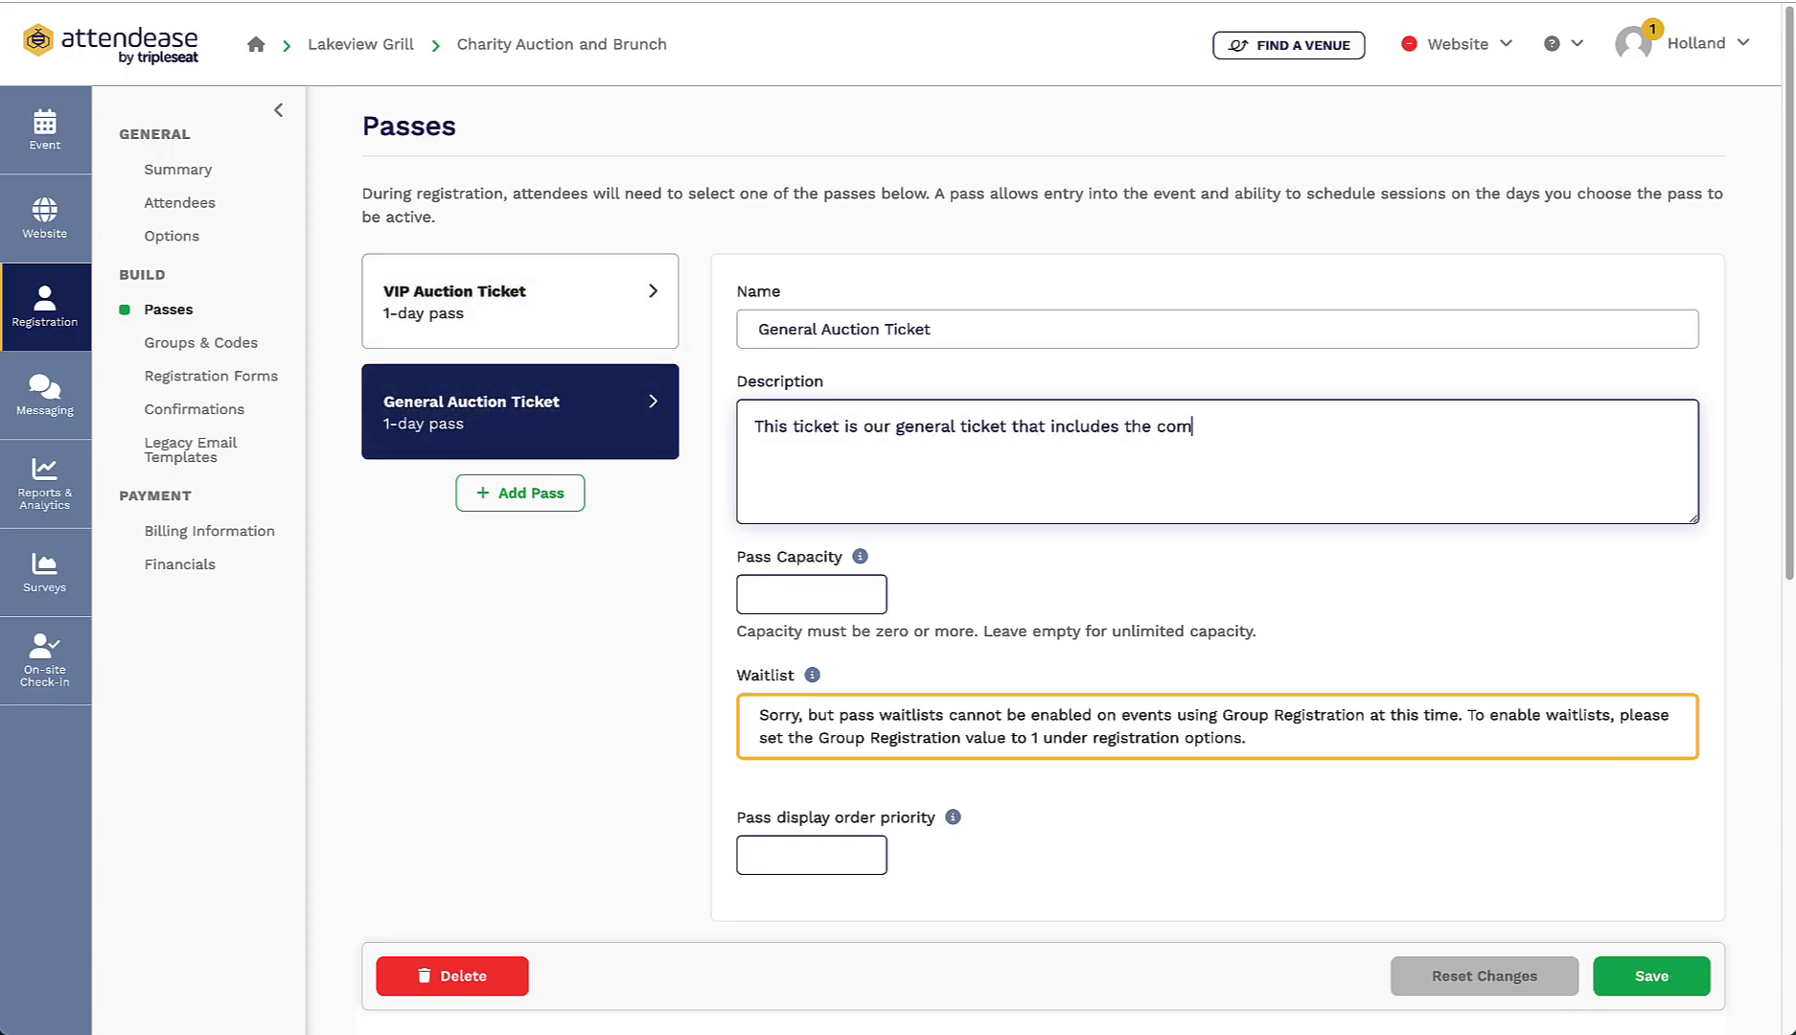
{"action": "type", "text": "plimentary Bloody Mary or Mimosa."}
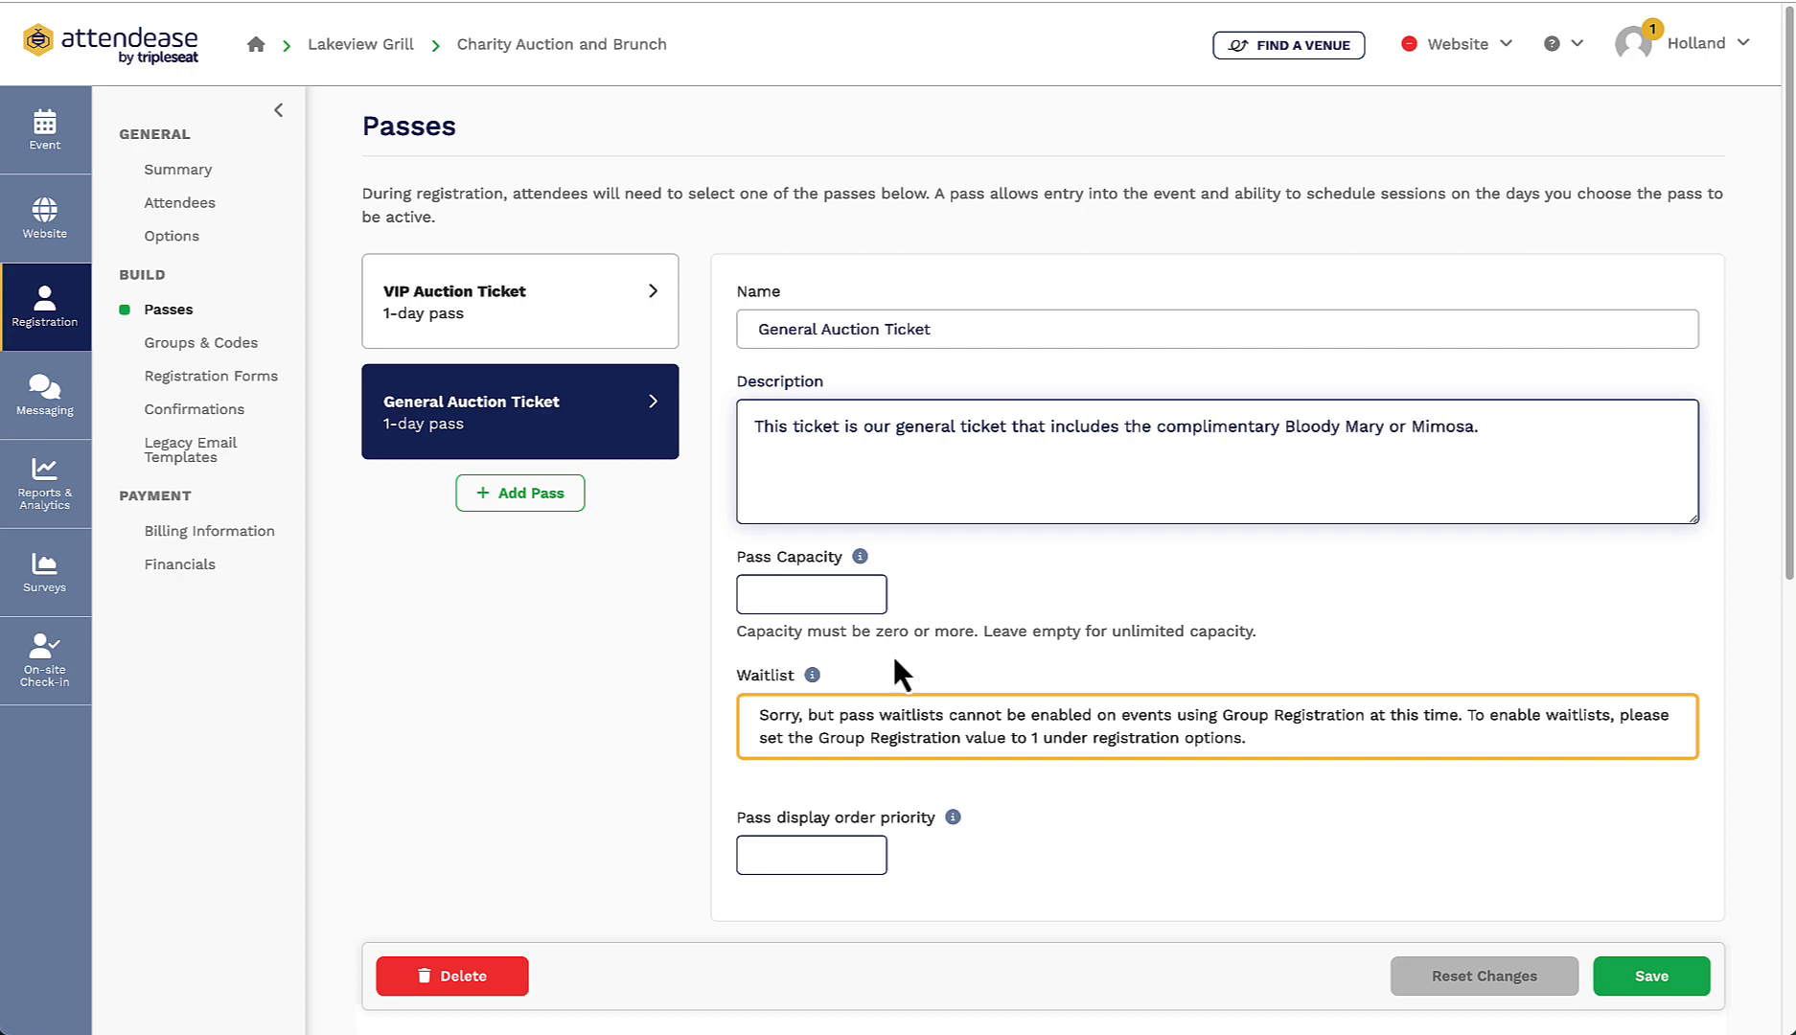
{"action": "left_click", "coordinate": [849, 599]}
{"action": "type", "text": "150"}
{"action": "left_click", "coordinate": [803, 854]}
Step: Set the General Auction Ticket's display order priority to 2
{"action": "type", "text": "2"}
{"action": "scroll", "coordinate": [1338, 757], "scroll_direction": "down", "scroll_amount": 2}
{"action": "scroll", "coordinate": [1332, 747], "scroll_direction": "down", "scroll_amount": 5}
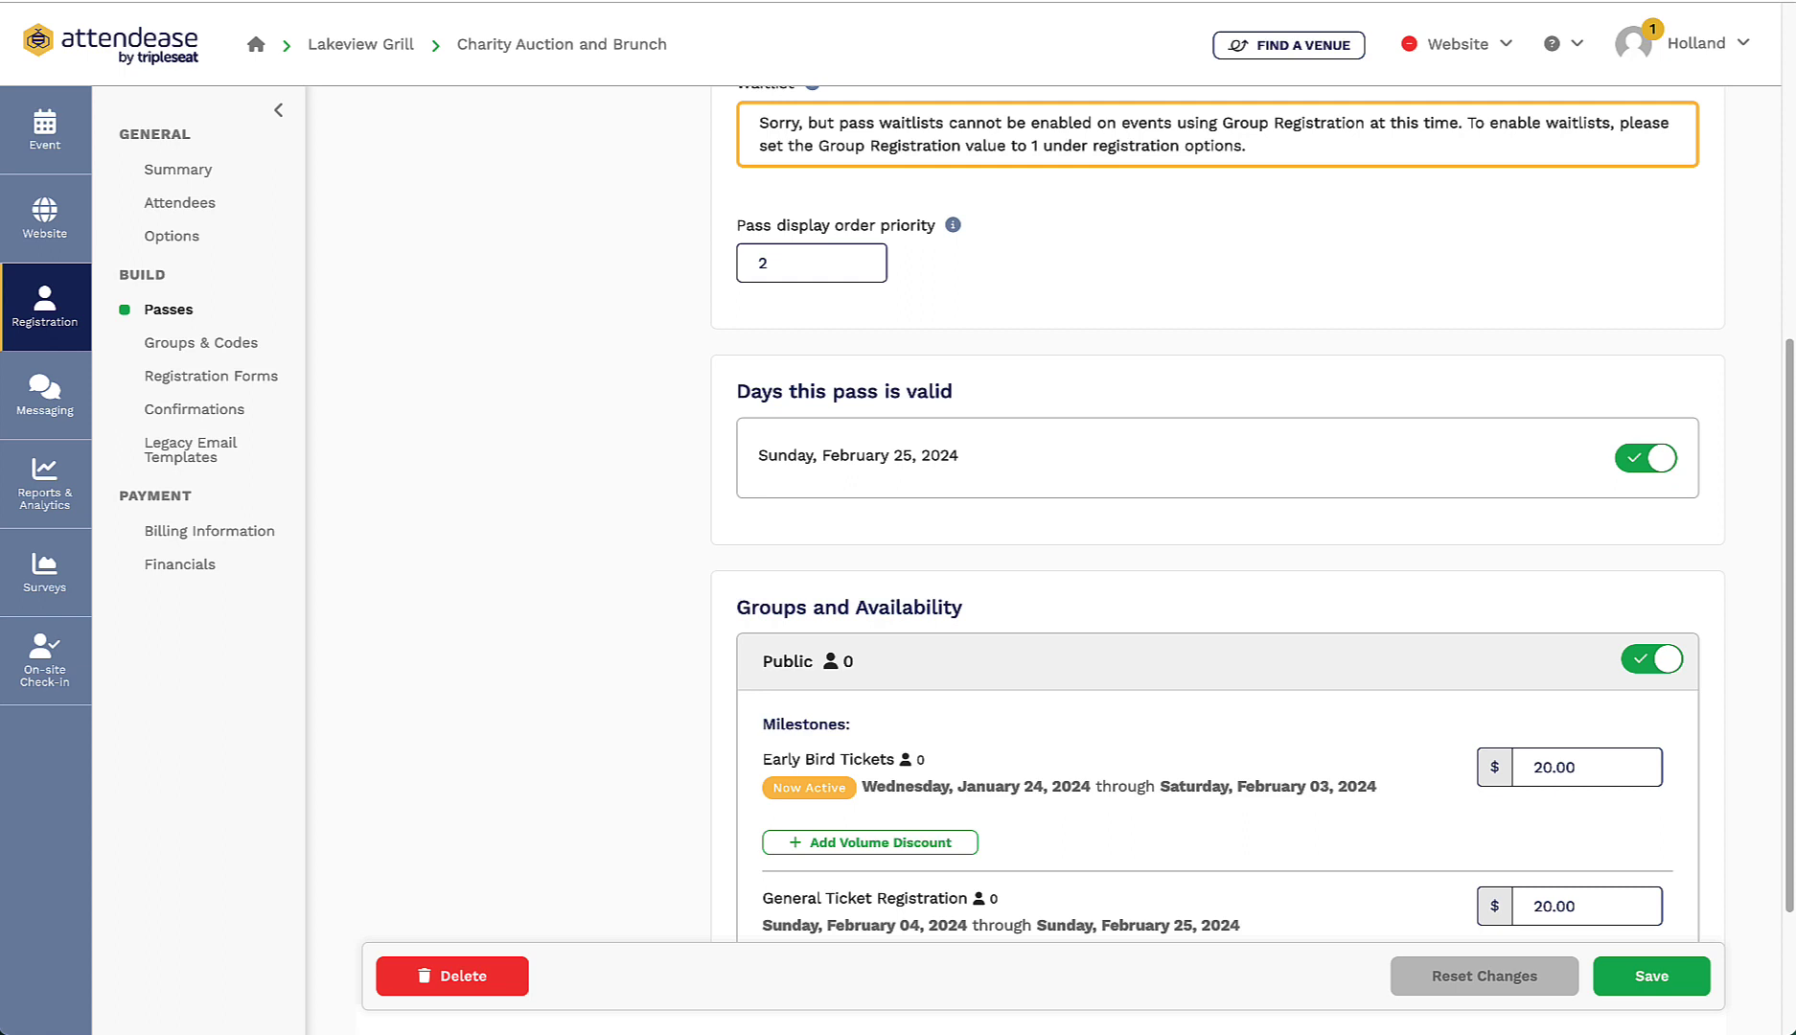
{"action": "scroll", "coordinate": [1700, 898], "scroll_direction": "down", "scroll_amount": 1}
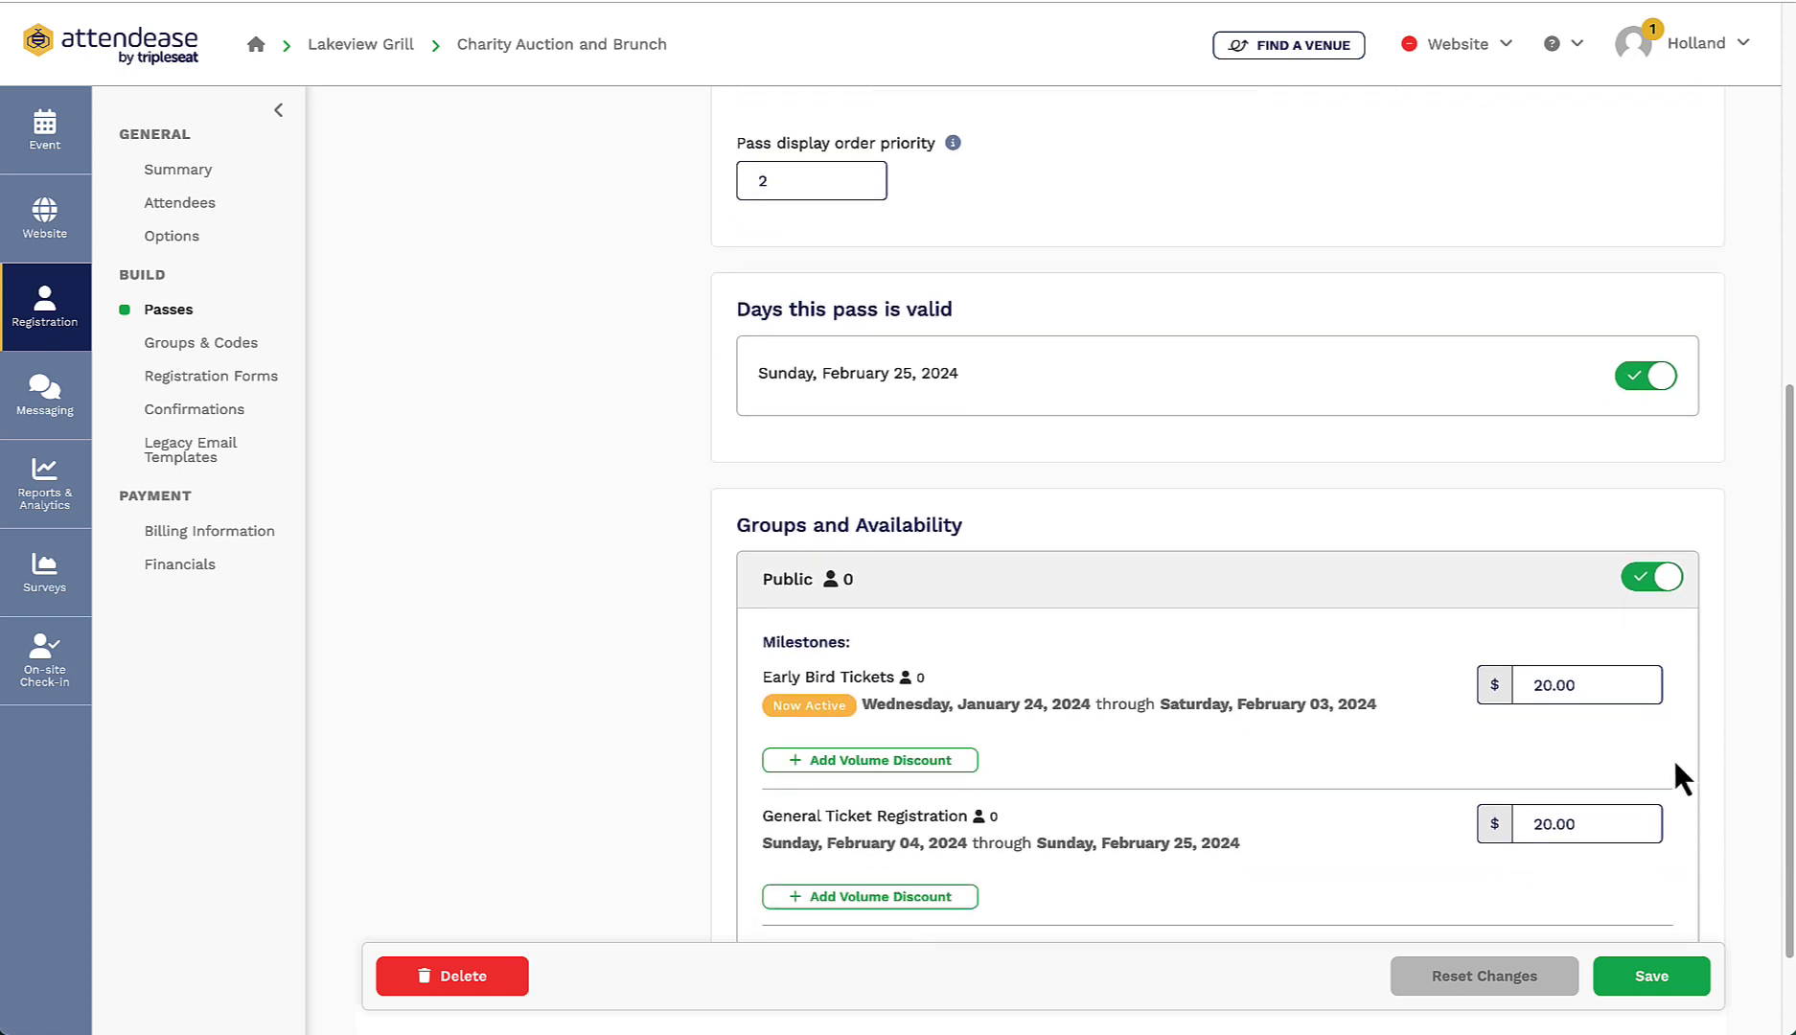
{"action": "scroll", "coordinate": [1682, 778], "scroll_direction": "down", "scroll_amount": 1}
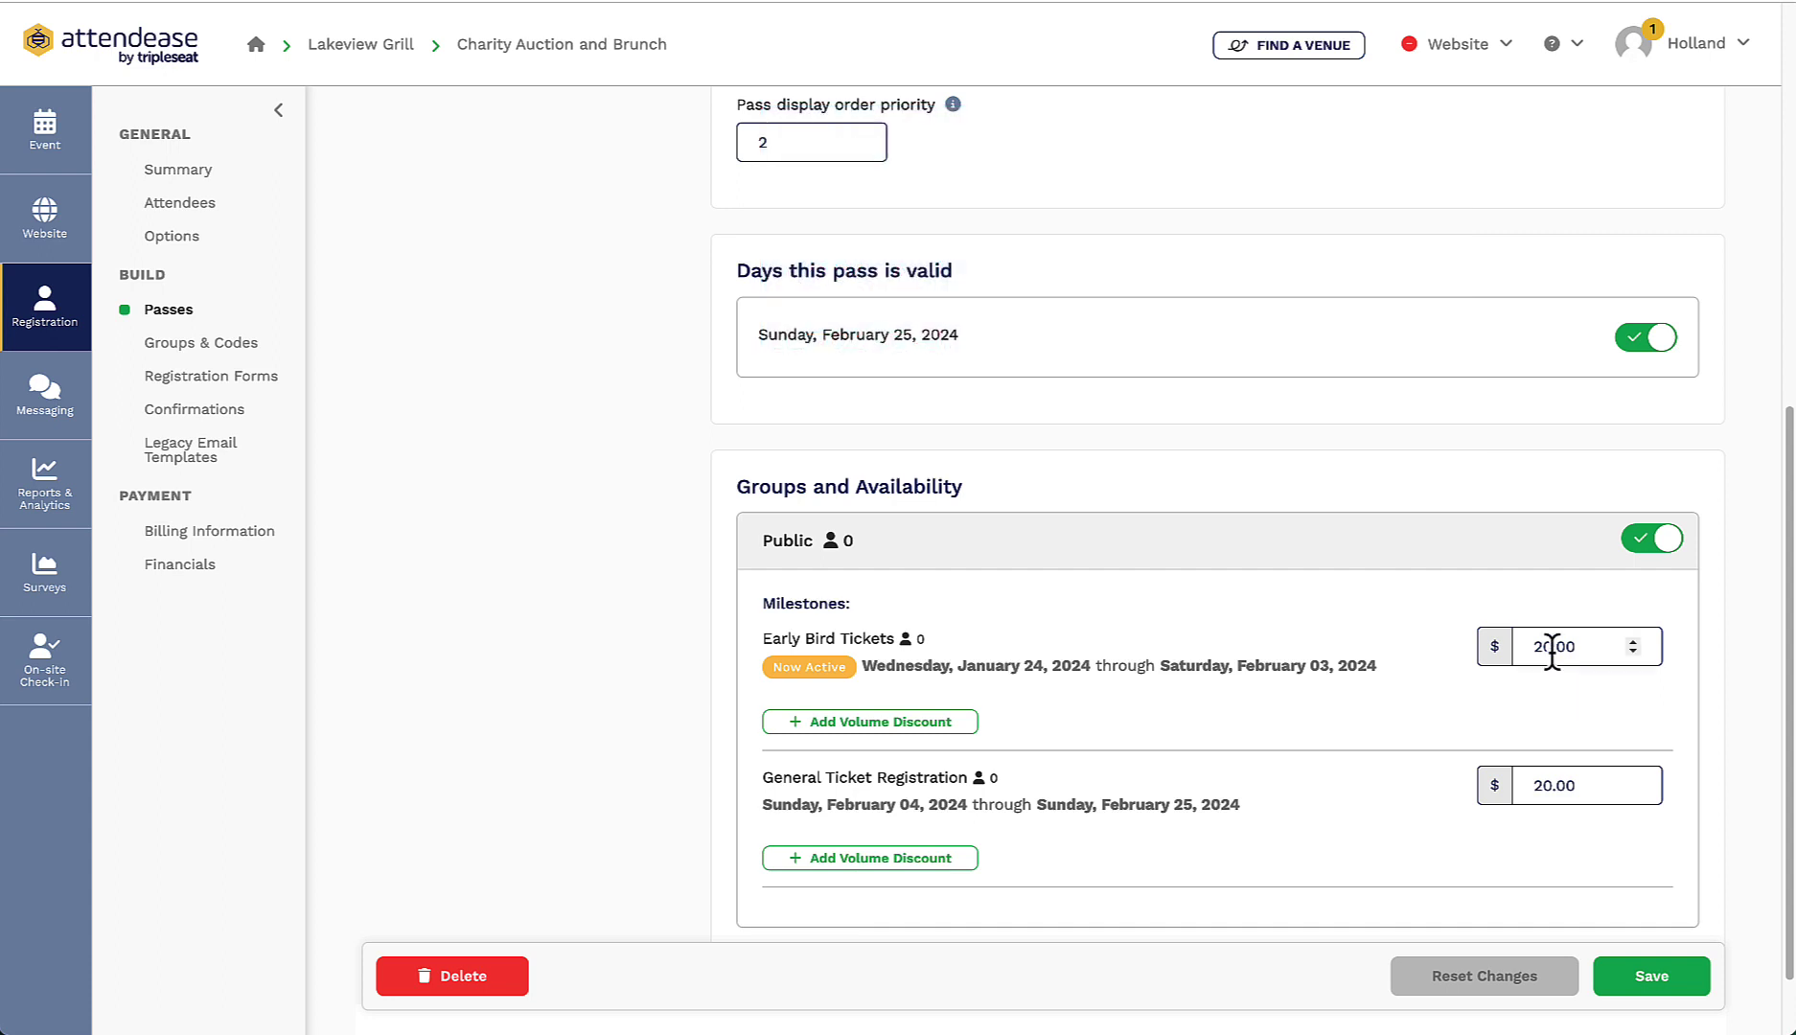
Step: Change both milestone prices from 20.00 to 24.00 and save the pass
{"action": "left_click", "coordinate": [1554, 647]}
{"action": "key", "text": "Delete"}
{"action": "type", "text": "4"}
{"action": "key", "text": "Tab"}
{"action": "left_click", "coordinate": [1550, 786]}
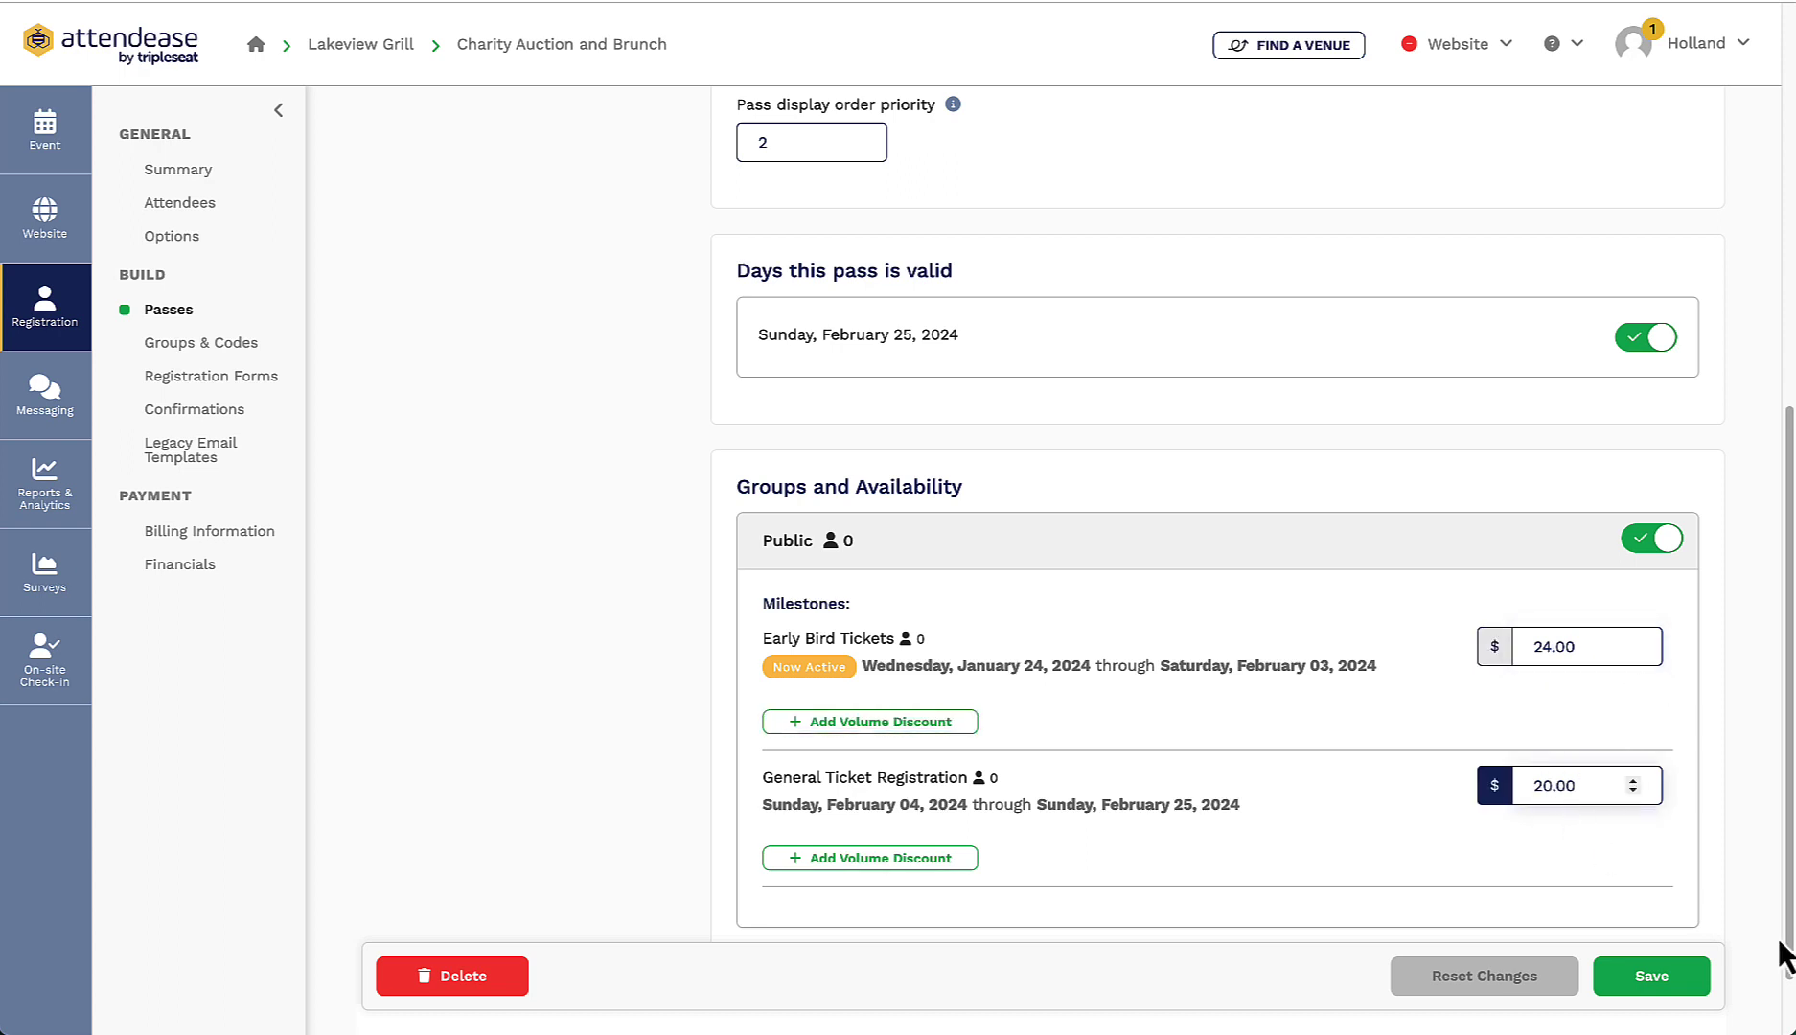
{"action": "key", "text": "BackSpace"}
{"action": "type", "text": "4"}
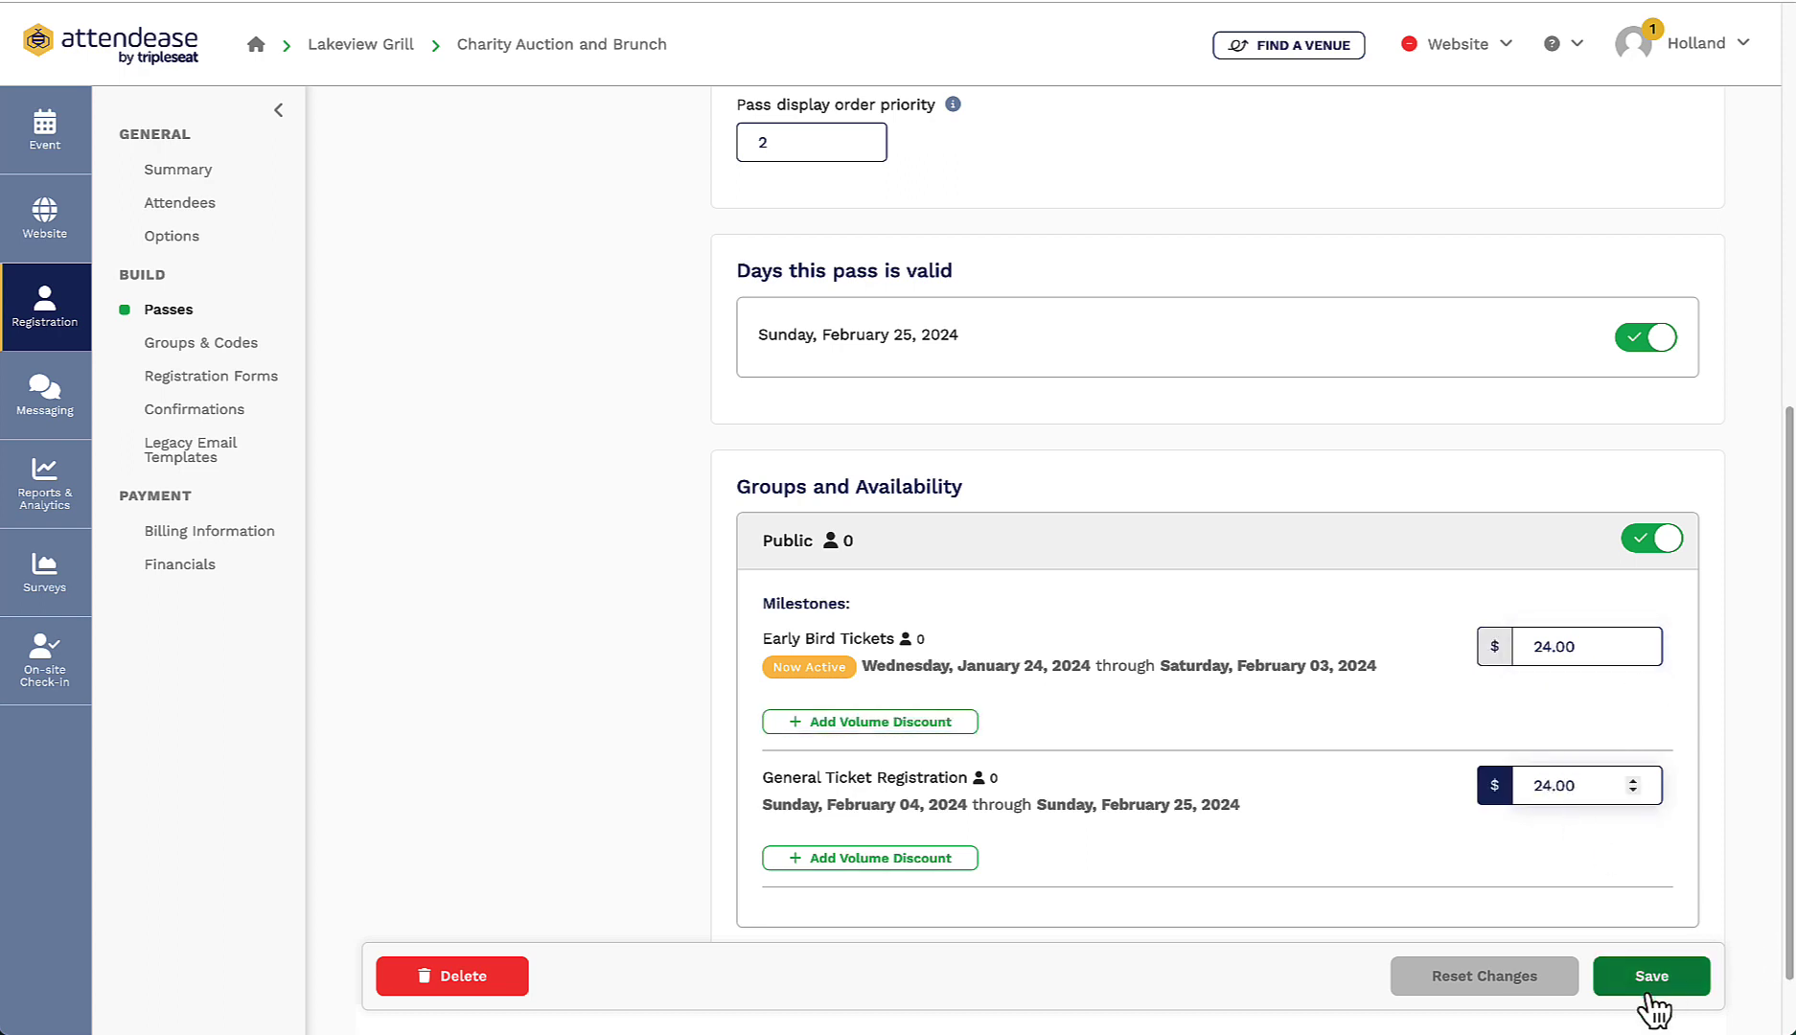
{"action": "left_click", "coordinate": [1646, 990]}
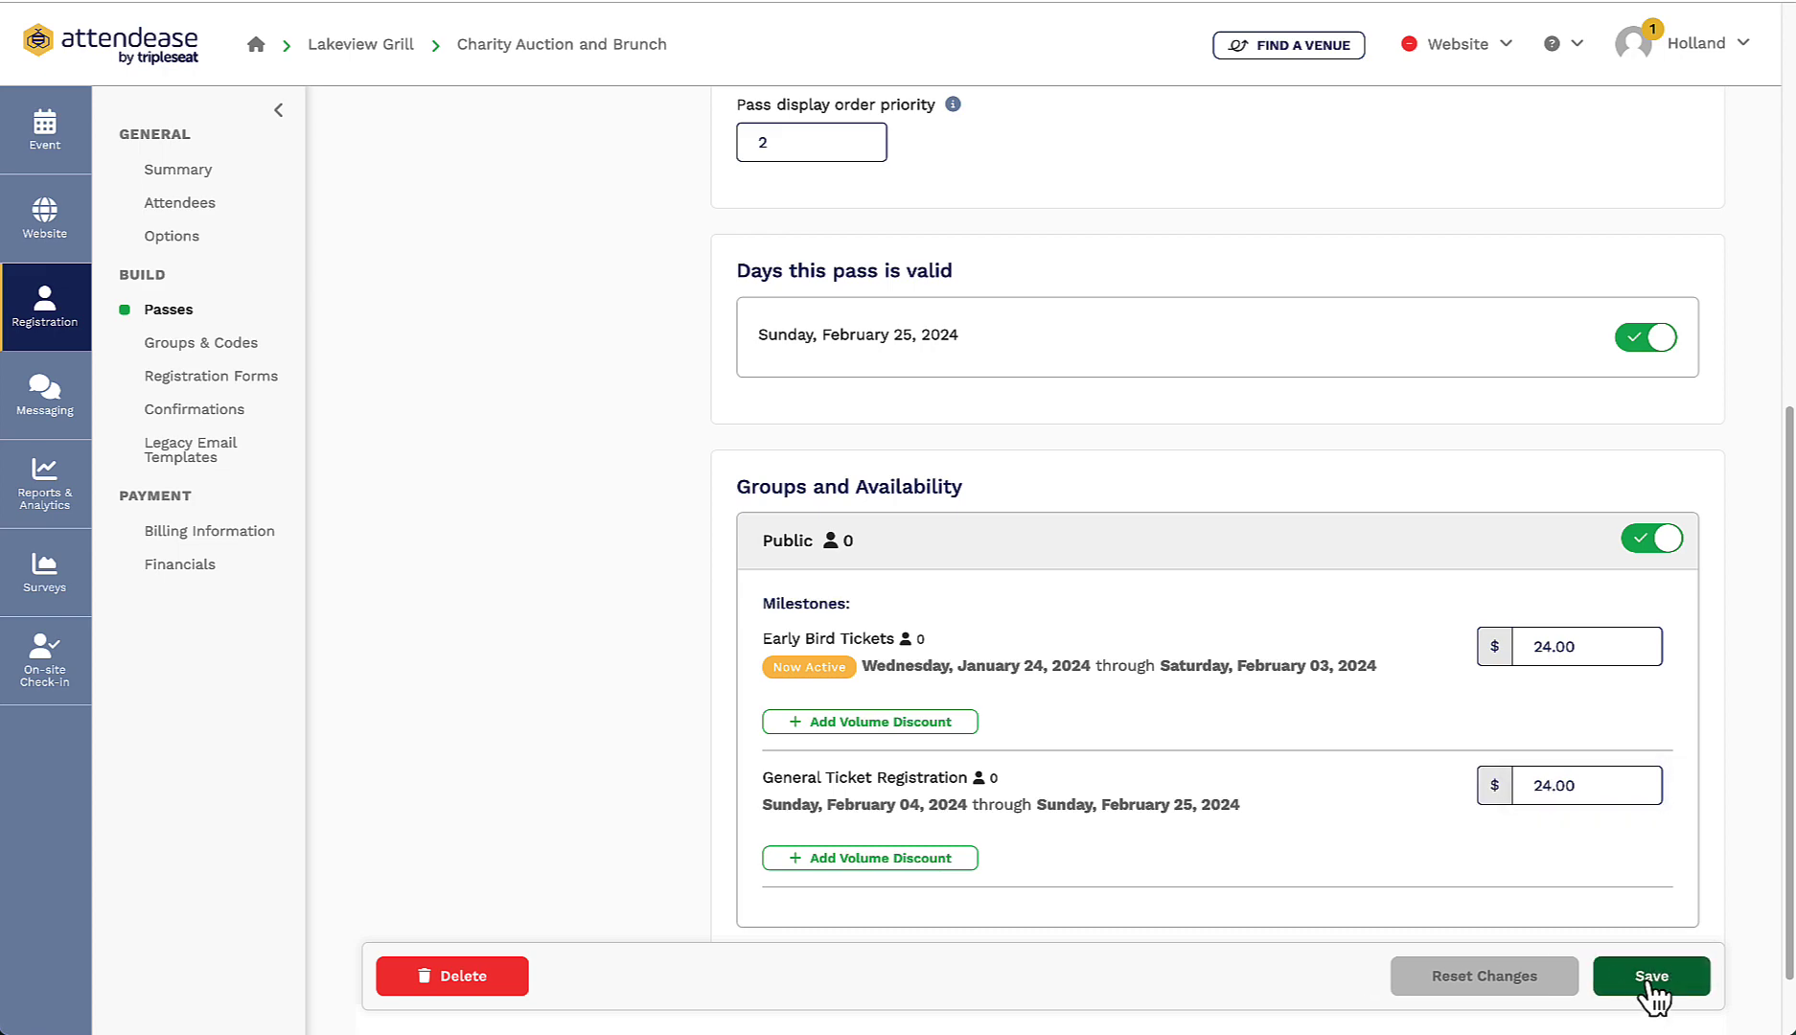
{"action": "scroll", "coordinate": [566, 553], "scroll_direction": "up", "scroll_amount": 7}
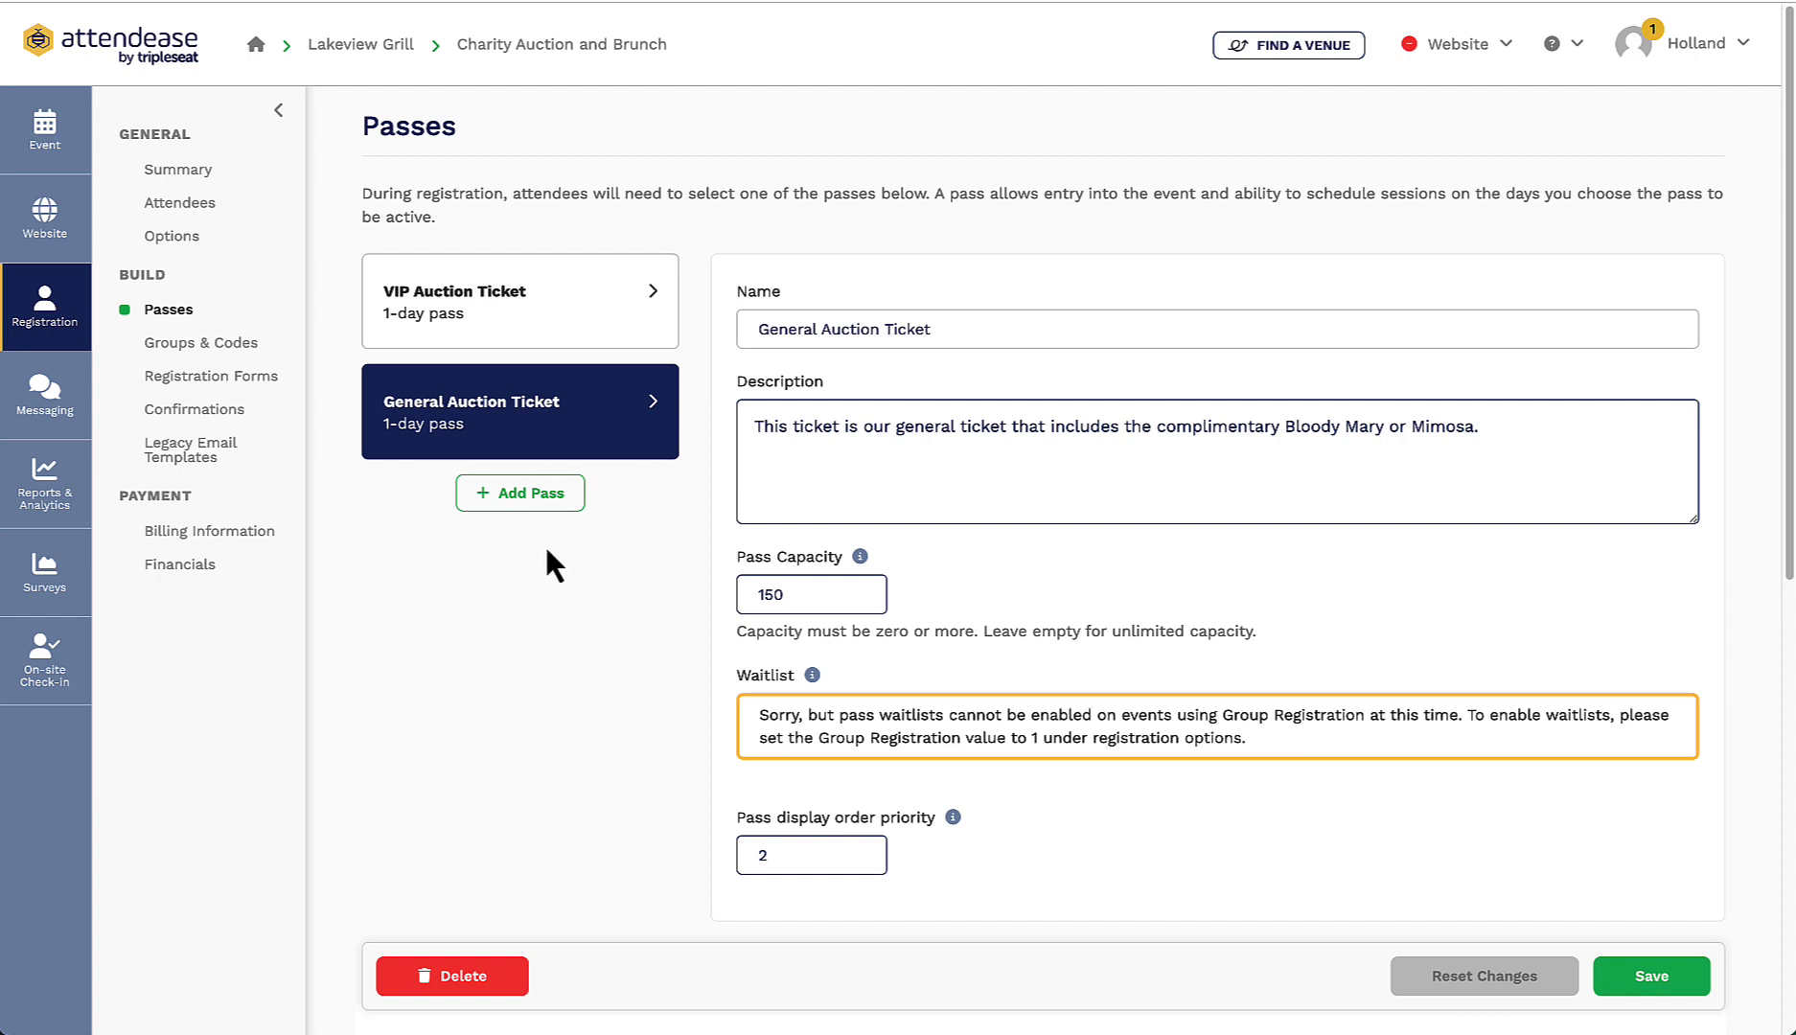
Step: Add a Mobile Number field to the registration form
{"action": "left_click", "coordinate": [220, 378]}
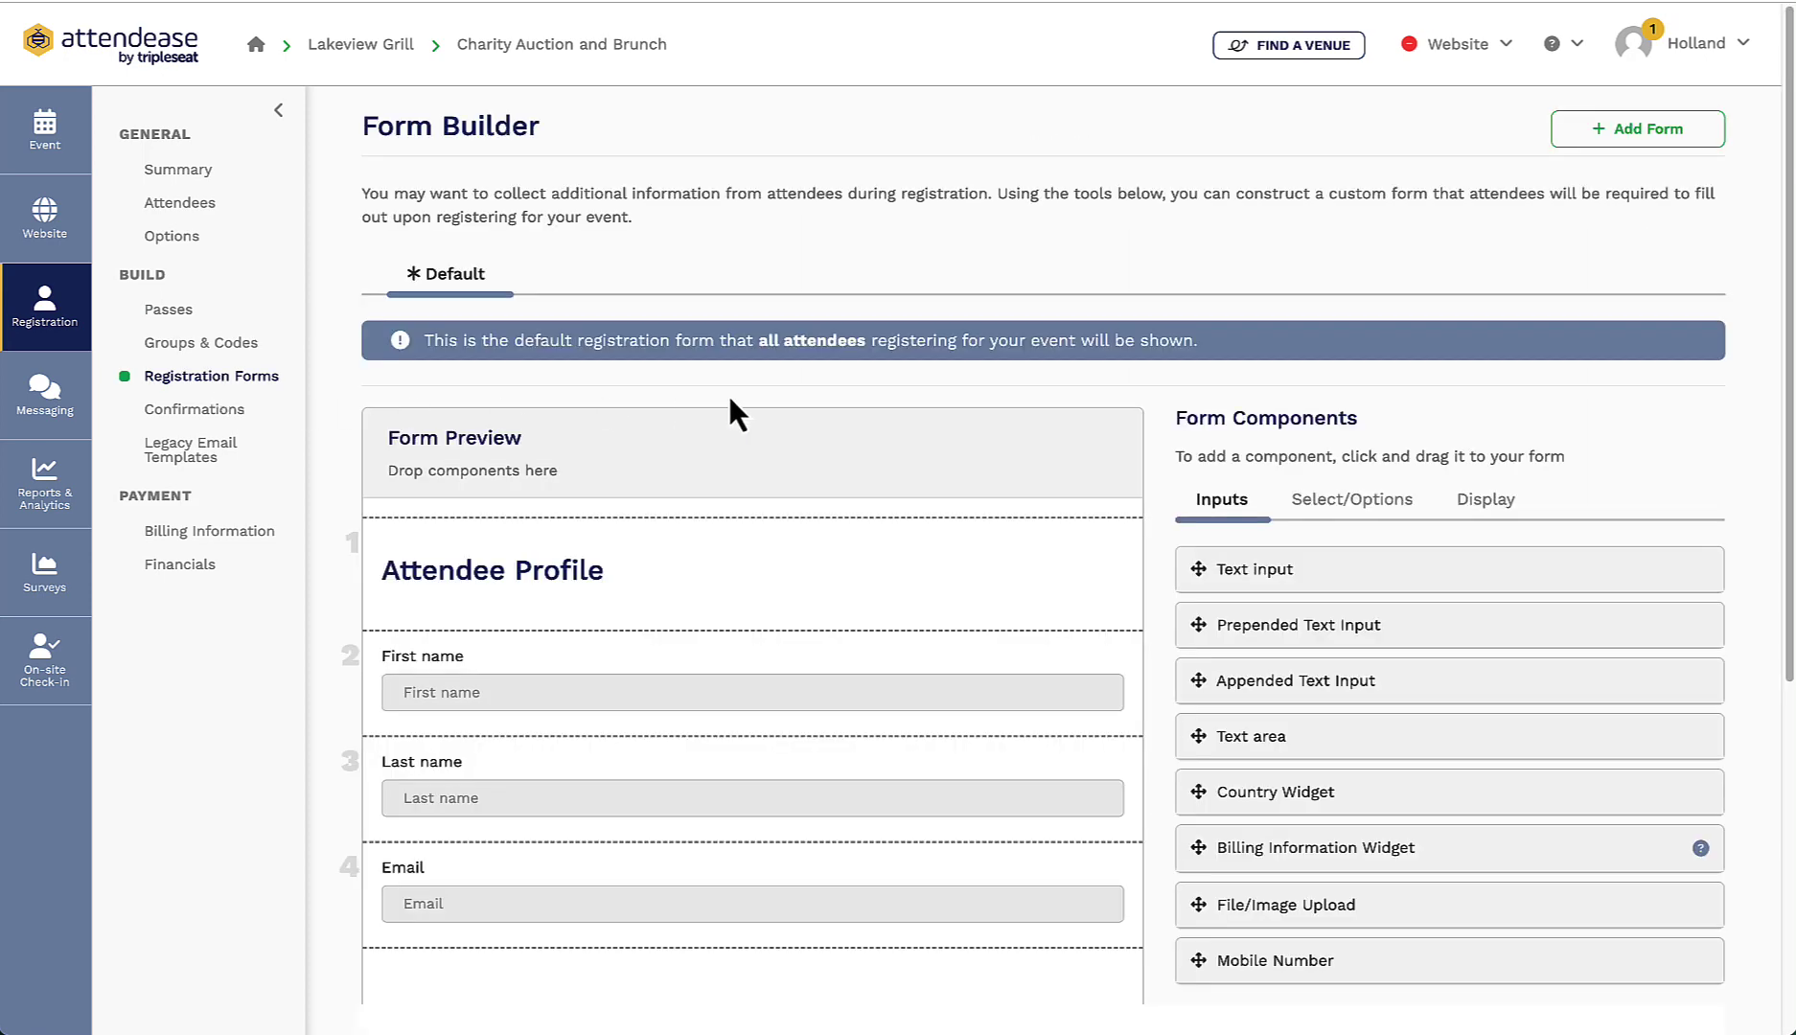
{"action": "scroll", "coordinate": [1086, 412], "scroll_direction": "down", "scroll_amount": 3}
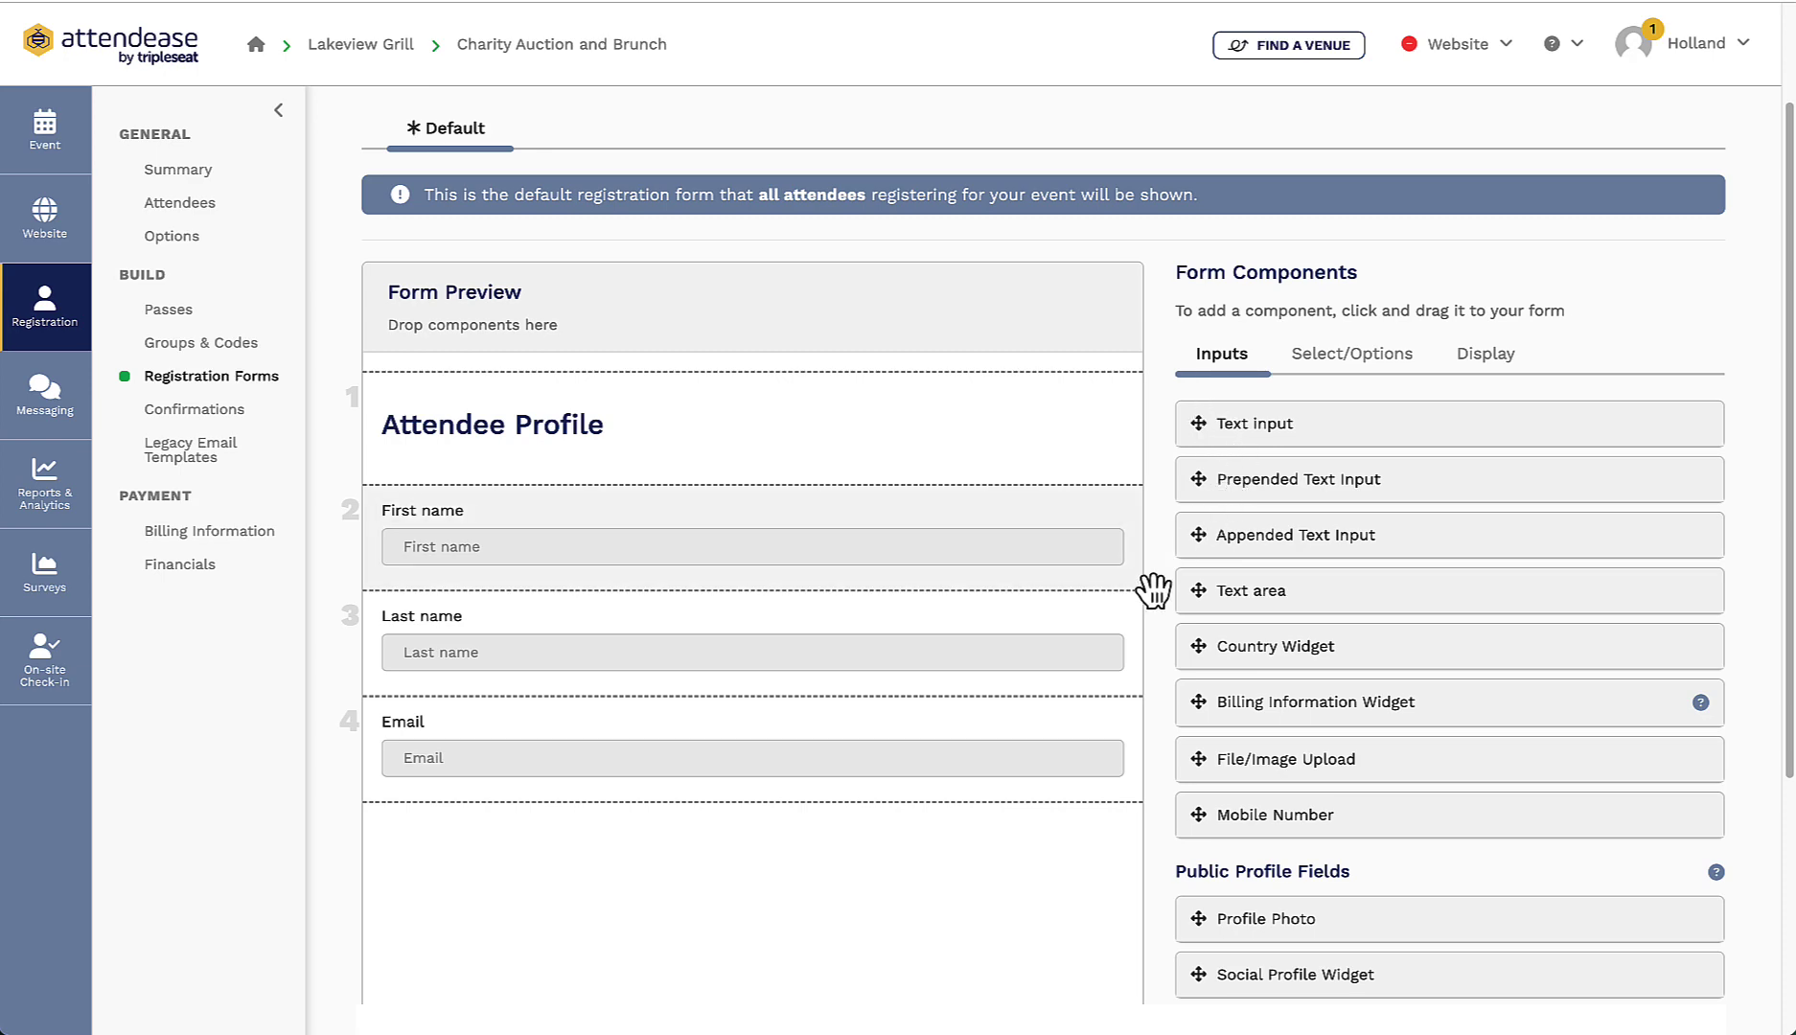
{"action": "scroll", "coordinate": [1164, 580], "scroll_direction": "down", "scroll_amount": 1}
{"action": "scroll", "coordinate": [1187, 609], "scroll_direction": "down", "scroll_amount": 1}
{"action": "left_click", "coordinate": [633, 470]}
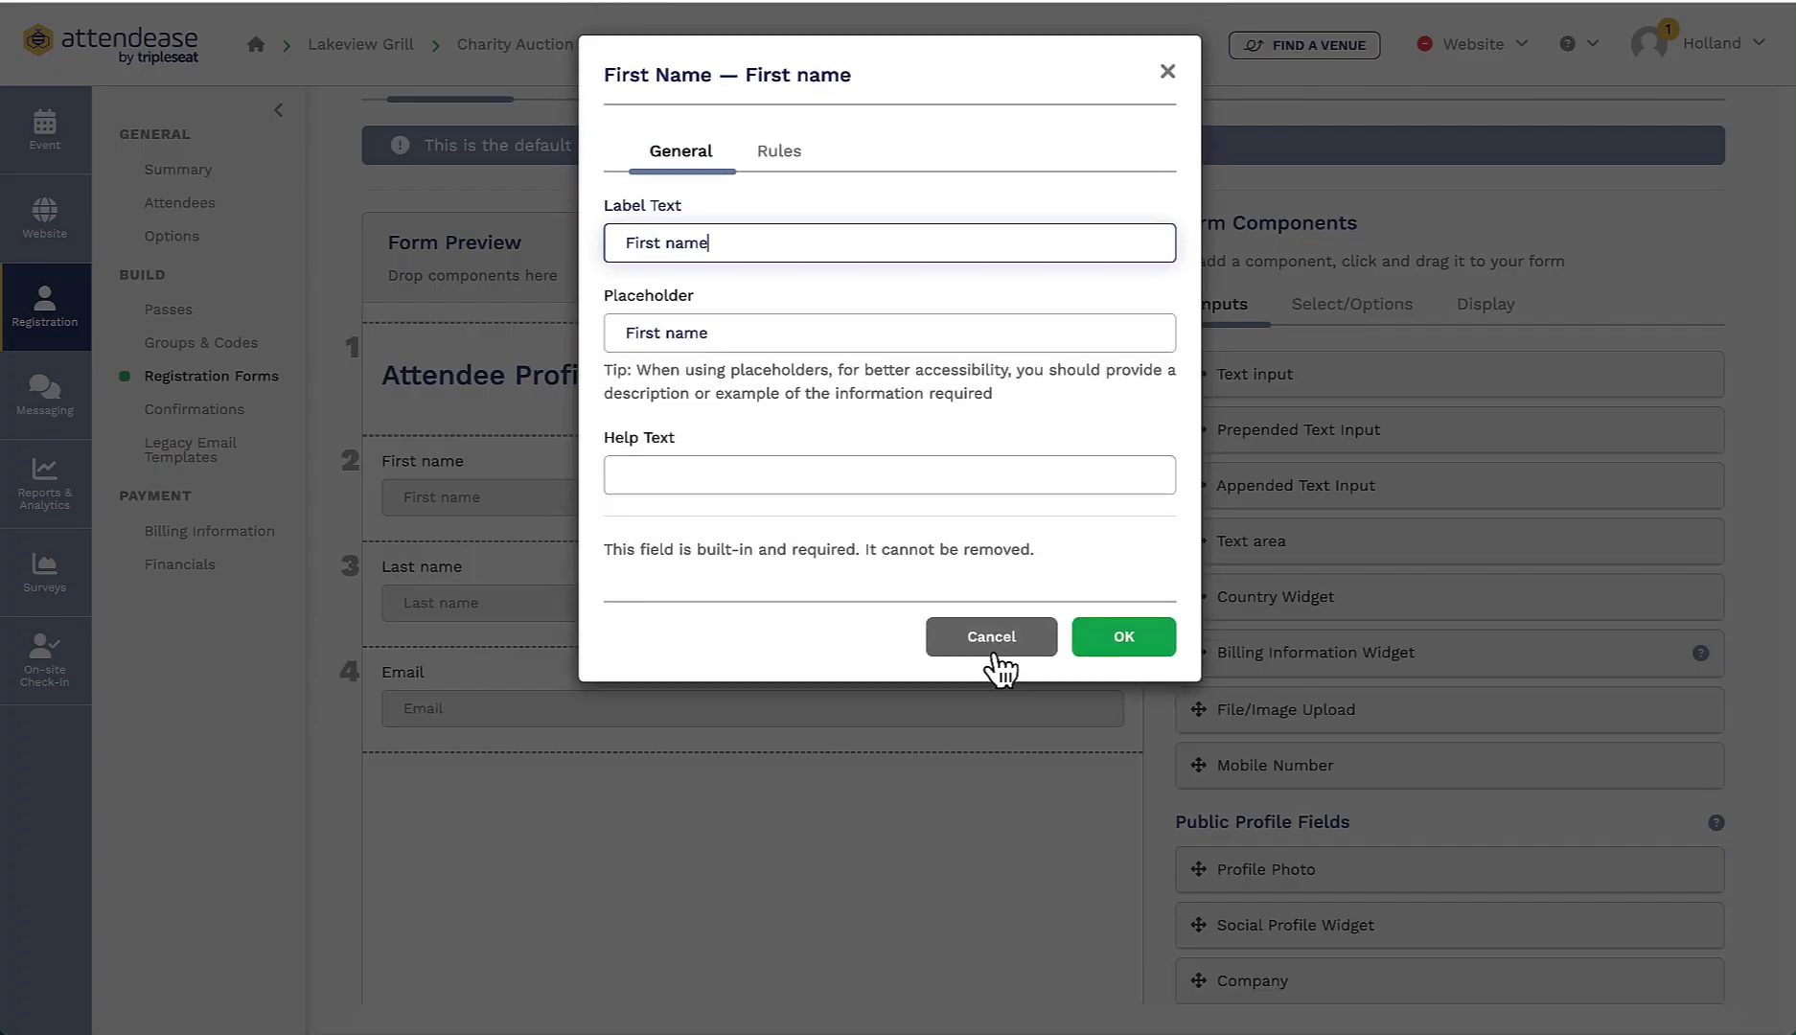
{"action": "left_click", "coordinate": [993, 640]}
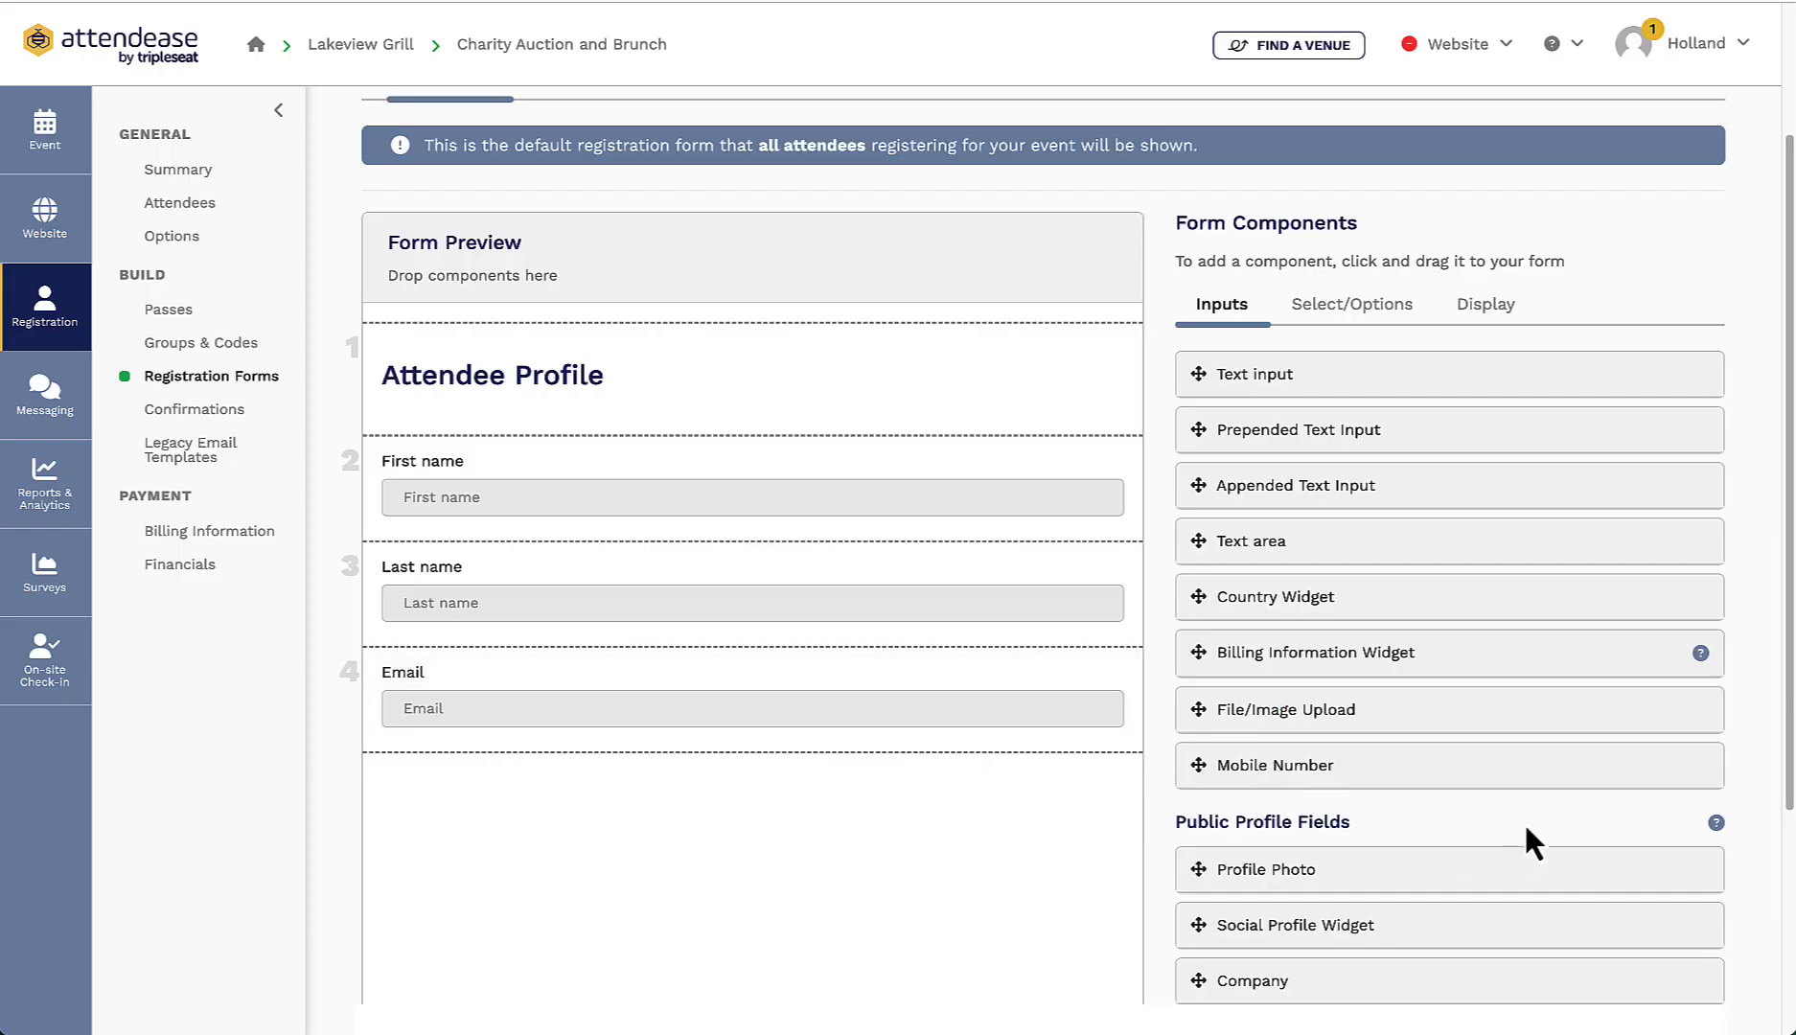
{"action": "left_click_drag", "start_coordinate": [1491, 790], "coordinate": [891, 802]}
Step: Add a radio button question labelled 'Drink Choice' to the form
{"action": "scroll", "coordinate": [1112, 479], "scroll_direction": "down", "scroll_amount": 3}
{"action": "left_click", "coordinate": [1342, 107]}
{"action": "left_click_drag", "start_coordinate": [1284, 348], "coordinate": [433, 681]}
{"action": "left_click", "coordinate": [433, 681]}
{"action": "triple_click", "coordinate": [601, 248]}
{"action": "type", "text": "Drink Choice"}
Step: Give Drink Choice the options Mimosa and Bloody Mary and save the form
{"action": "left_click", "coordinate": [677, 355]}
{"action": "triple_click", "coordinate": [682, 341]}
{"action": "type", "text": "Mimosa"}
{"action": "left_click", "coordinate": [702, 419]}
{"action": "triple_click", "coordinate": [705, 409]}
{"action": "type", "text": "Bloody Mary"}
{"action": "left_click", "coordinate": [1131, 588]}
{"action": "left_click", "coordinate": [1676, 966]}
Step: Insert the Attendee QR Code placeholder into the confirmation email message and save it
{"action": "left_click", "coordinate": [212, 414]}
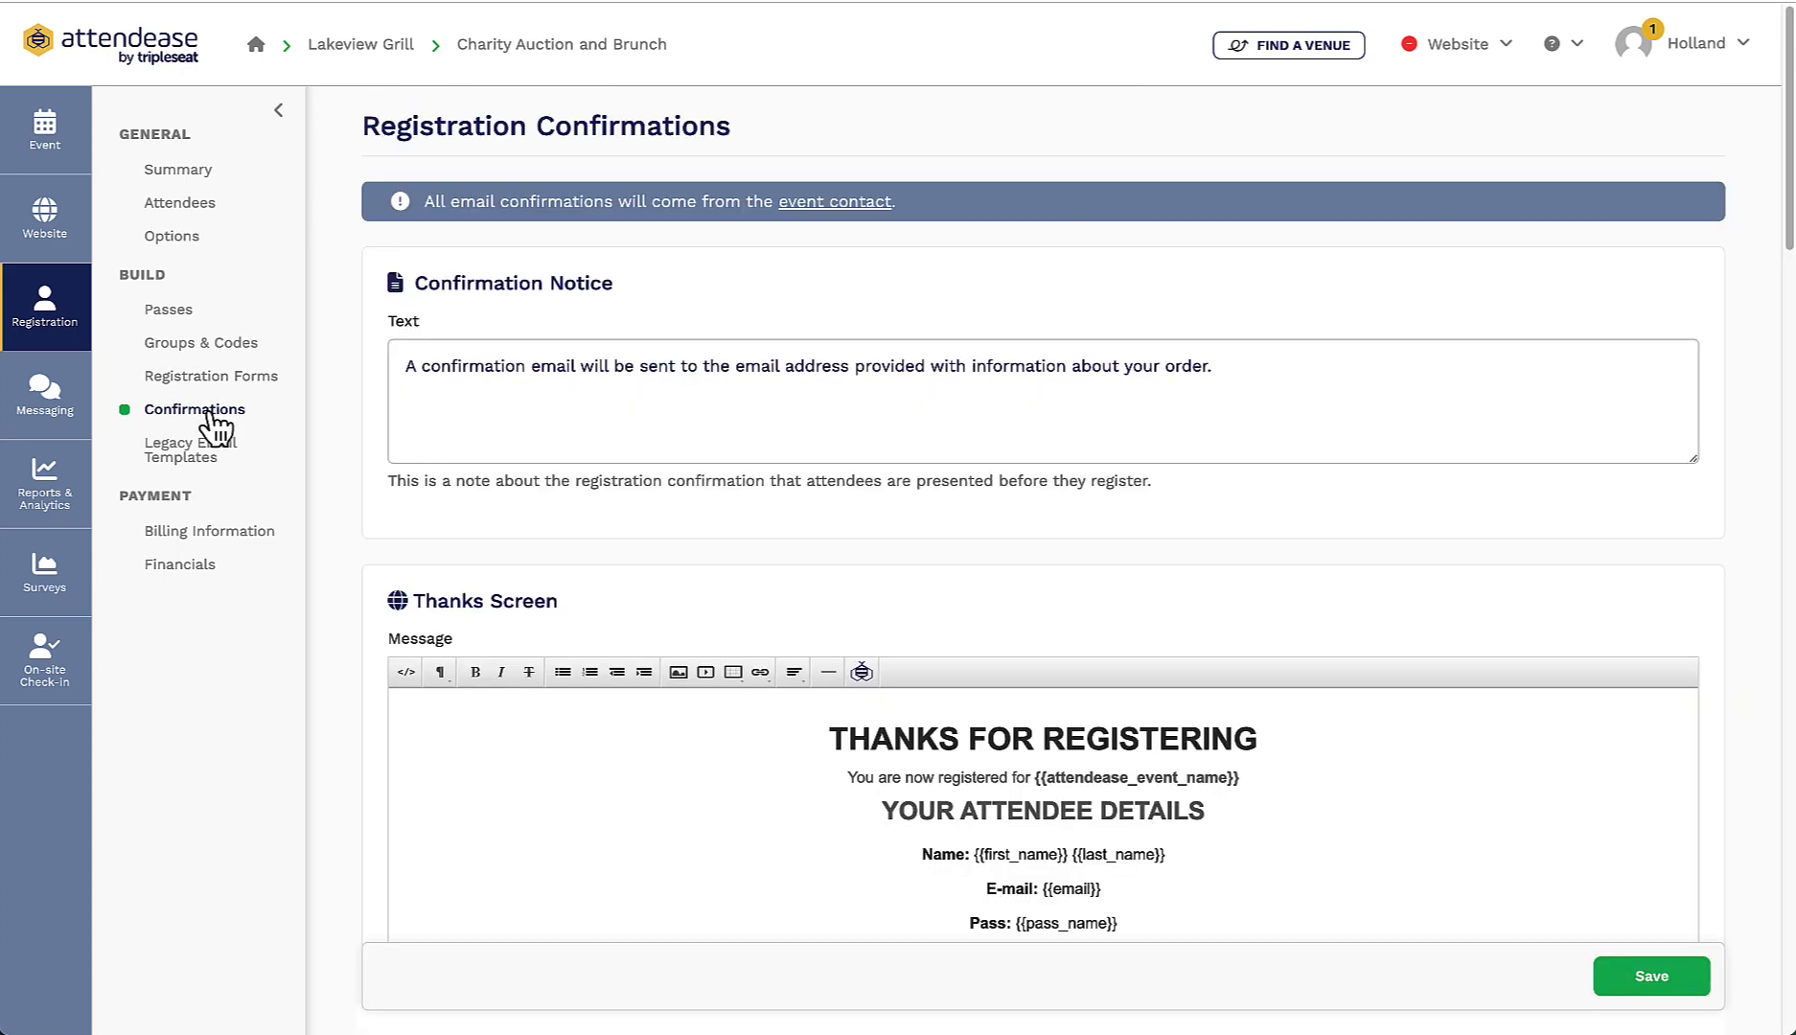
{"action": "scroll", "coordinate": [1286, 600], "scroll_direction": "down", "scroll_amount": 2}
{"action": "scroll", "coordinate": [1286, 600], "scroll_direction": "down", "scroll_amount": 7}
{"action": "scroll", "coordinate": [1283, 592], "scroll_direction": "down", "scroll_amount": 3}
{"action": "left_click", "coordinate": [1273, 625]}
{"action": "left_click", "coordinate": [861, 354]}
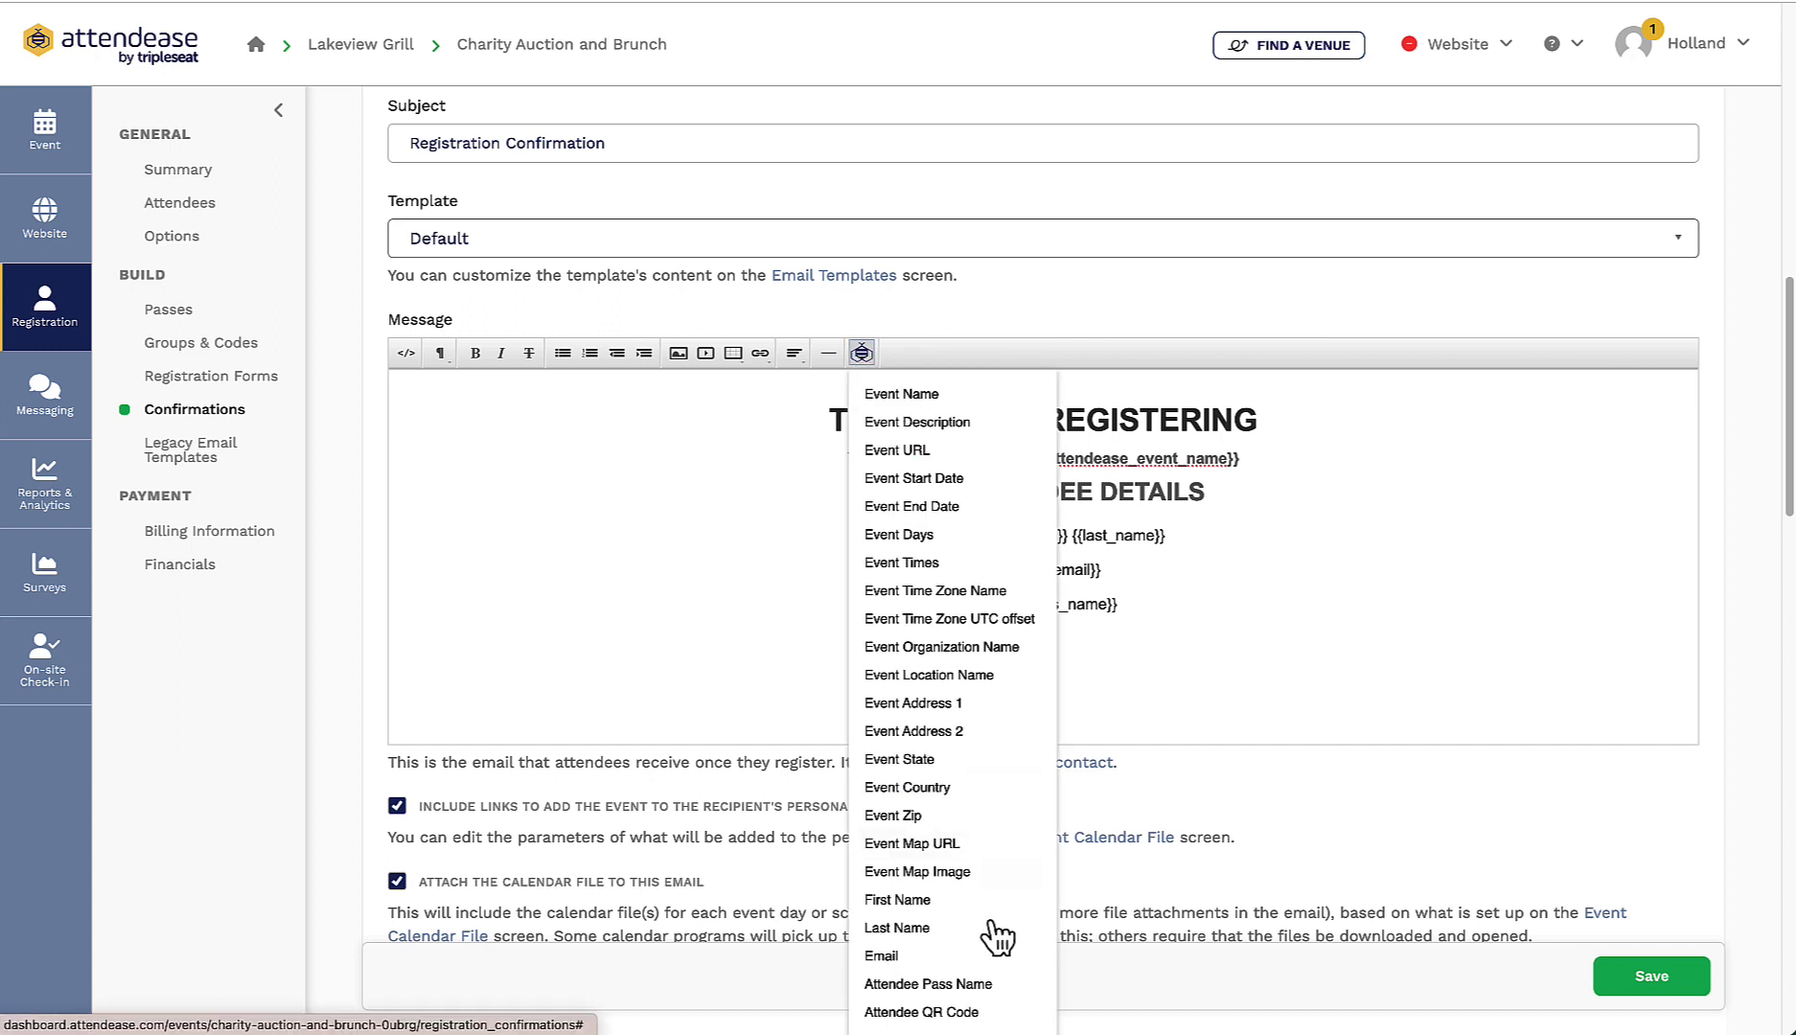
{"action": "left_click", "coordinate": [974, 1014]}
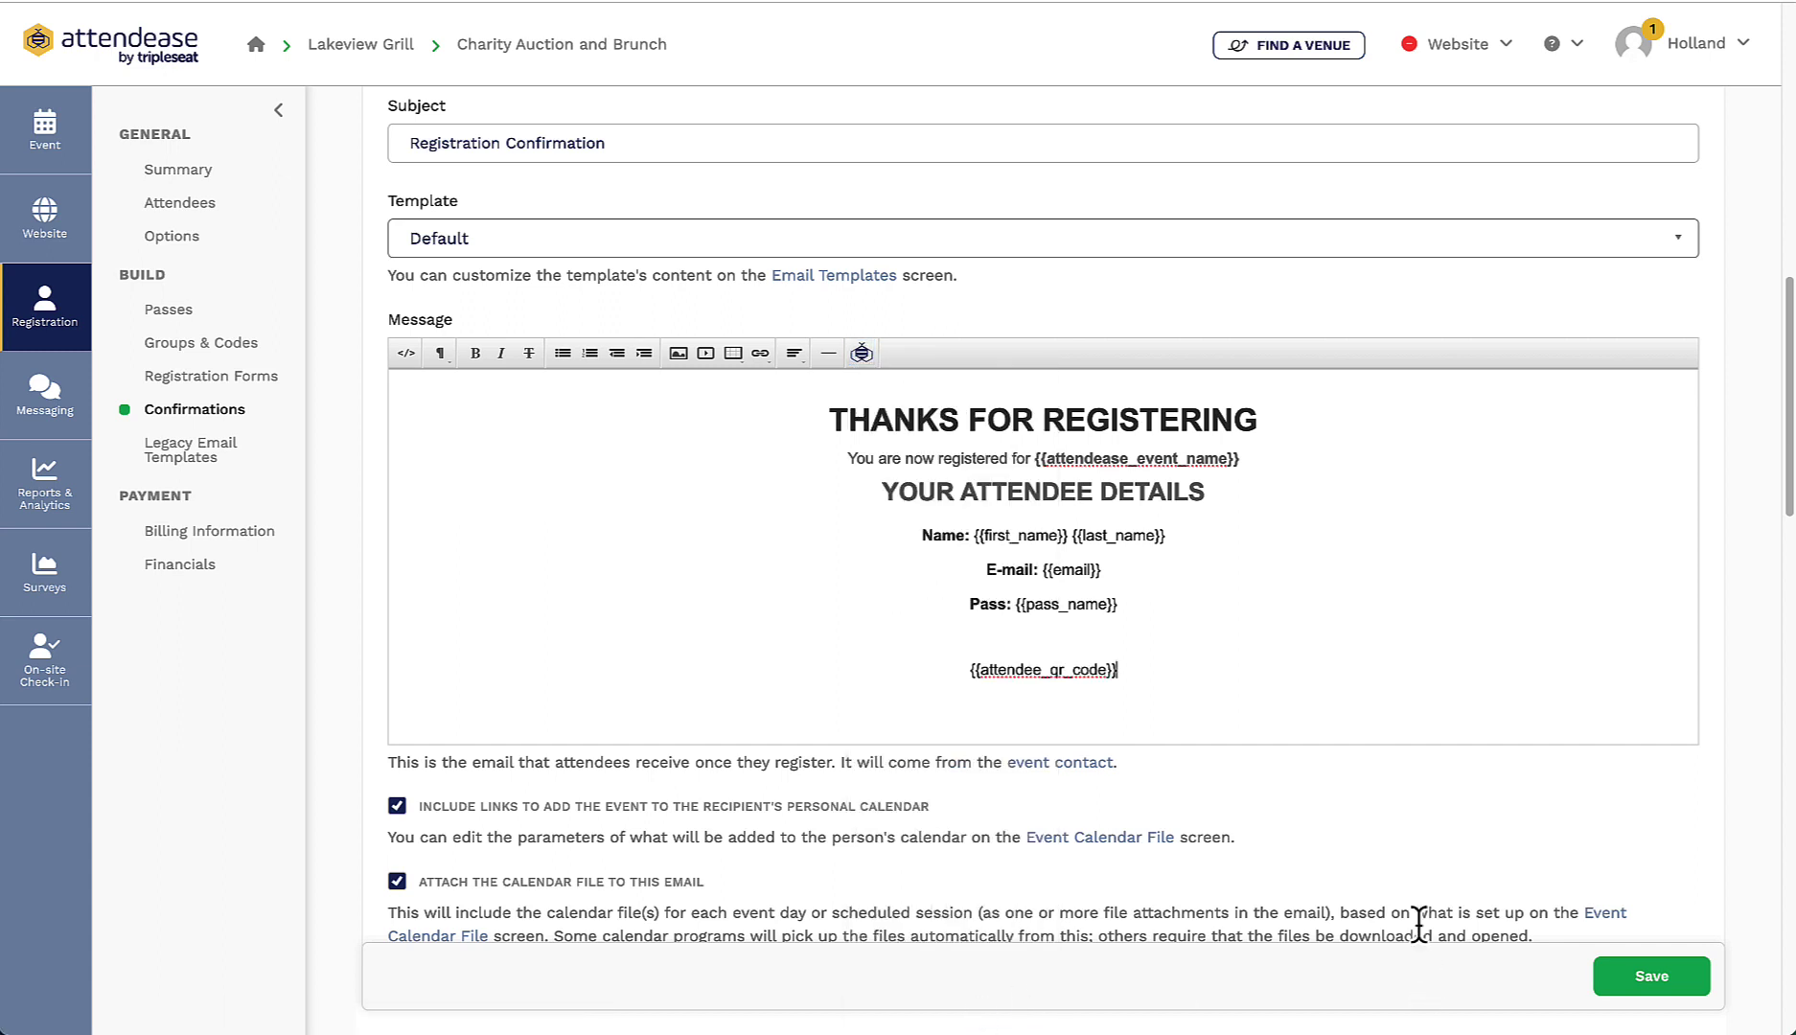
{"action": "left_click", "coordinate": [1614, 975]}
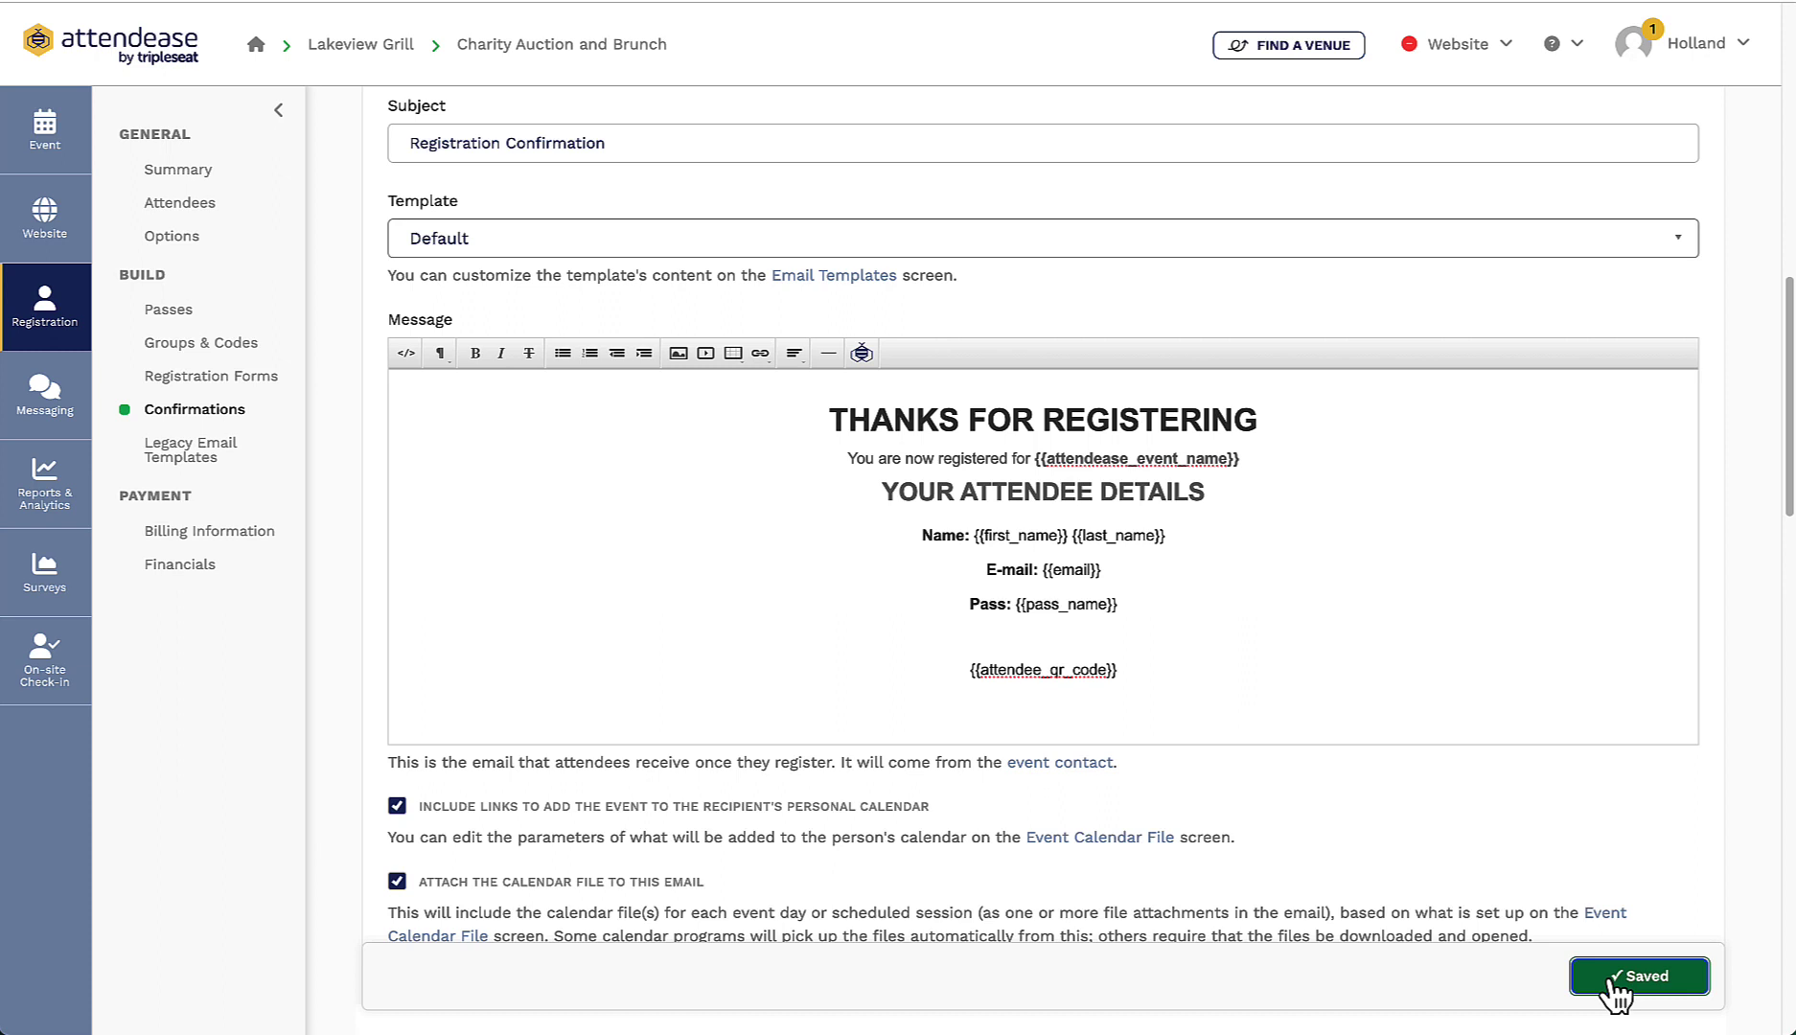
{"action": "left_click", "coordinate": [251, 534]}
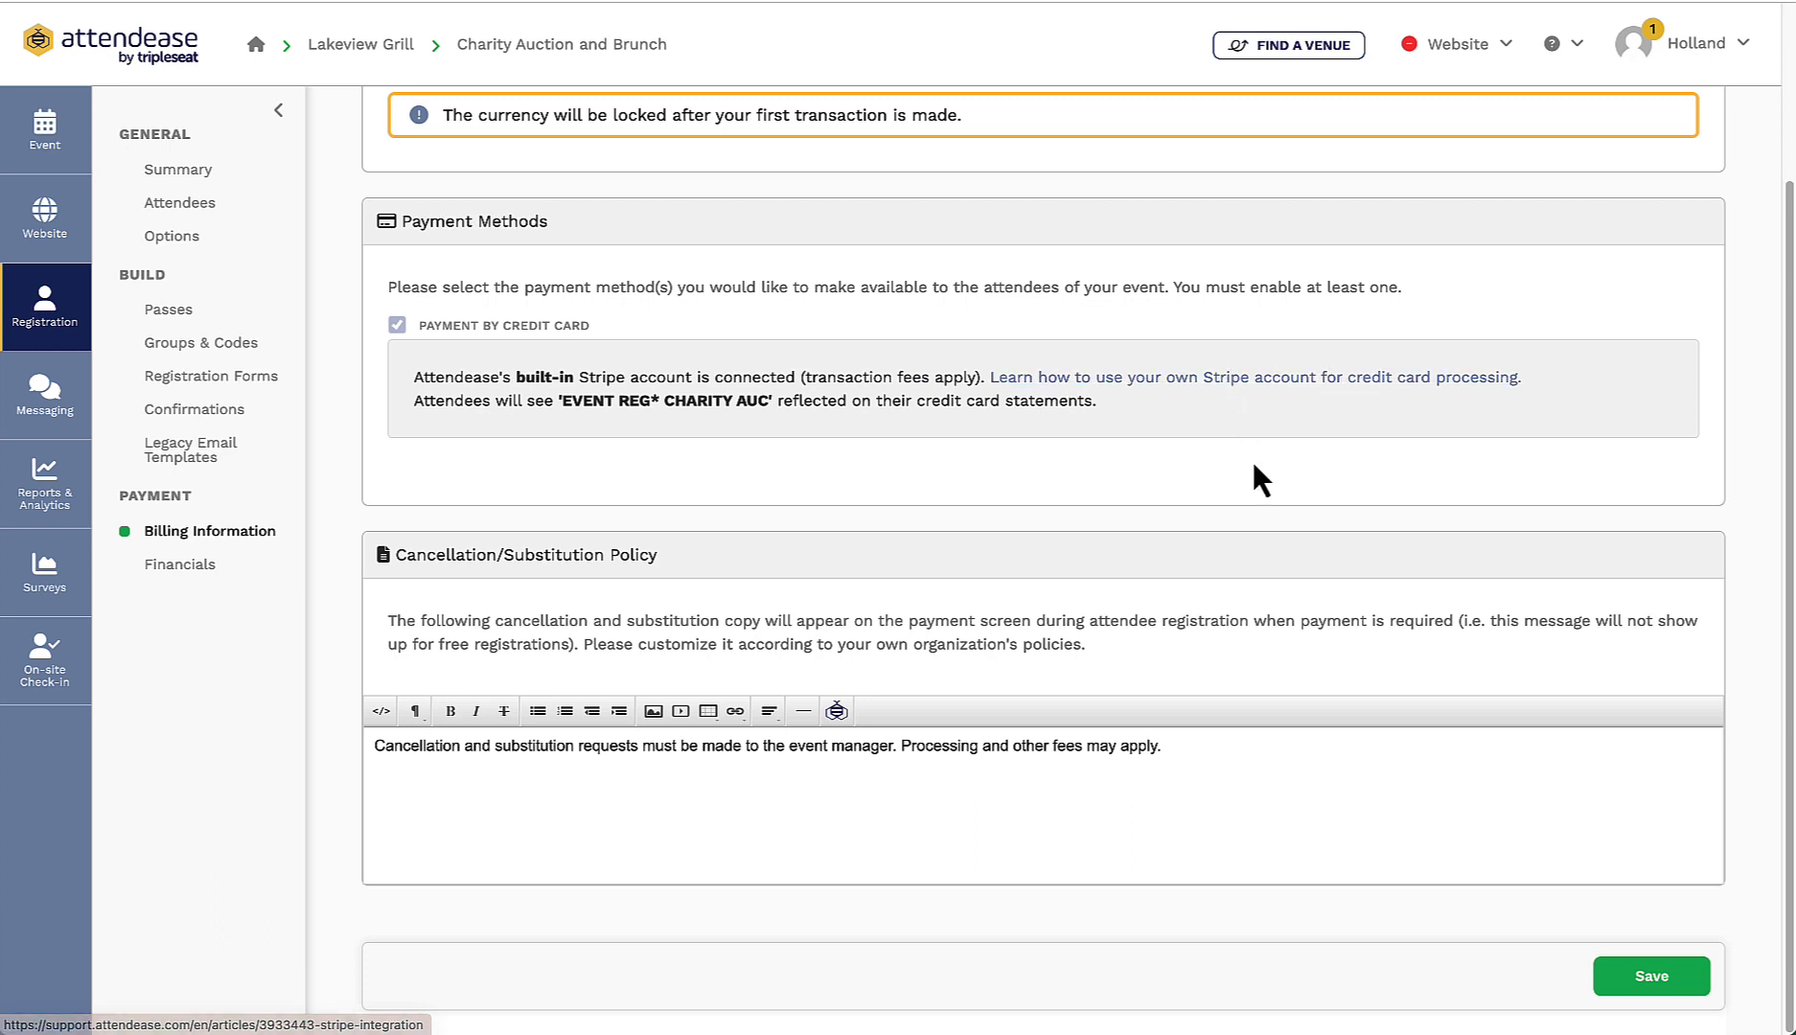
Step: Review the USD credit-card billing settings, then bring up the Website preview and publish options
{"action": "scroll", "coordinate": [1269, 551], "scroll_direction": "up", "scroll_amount": 3}
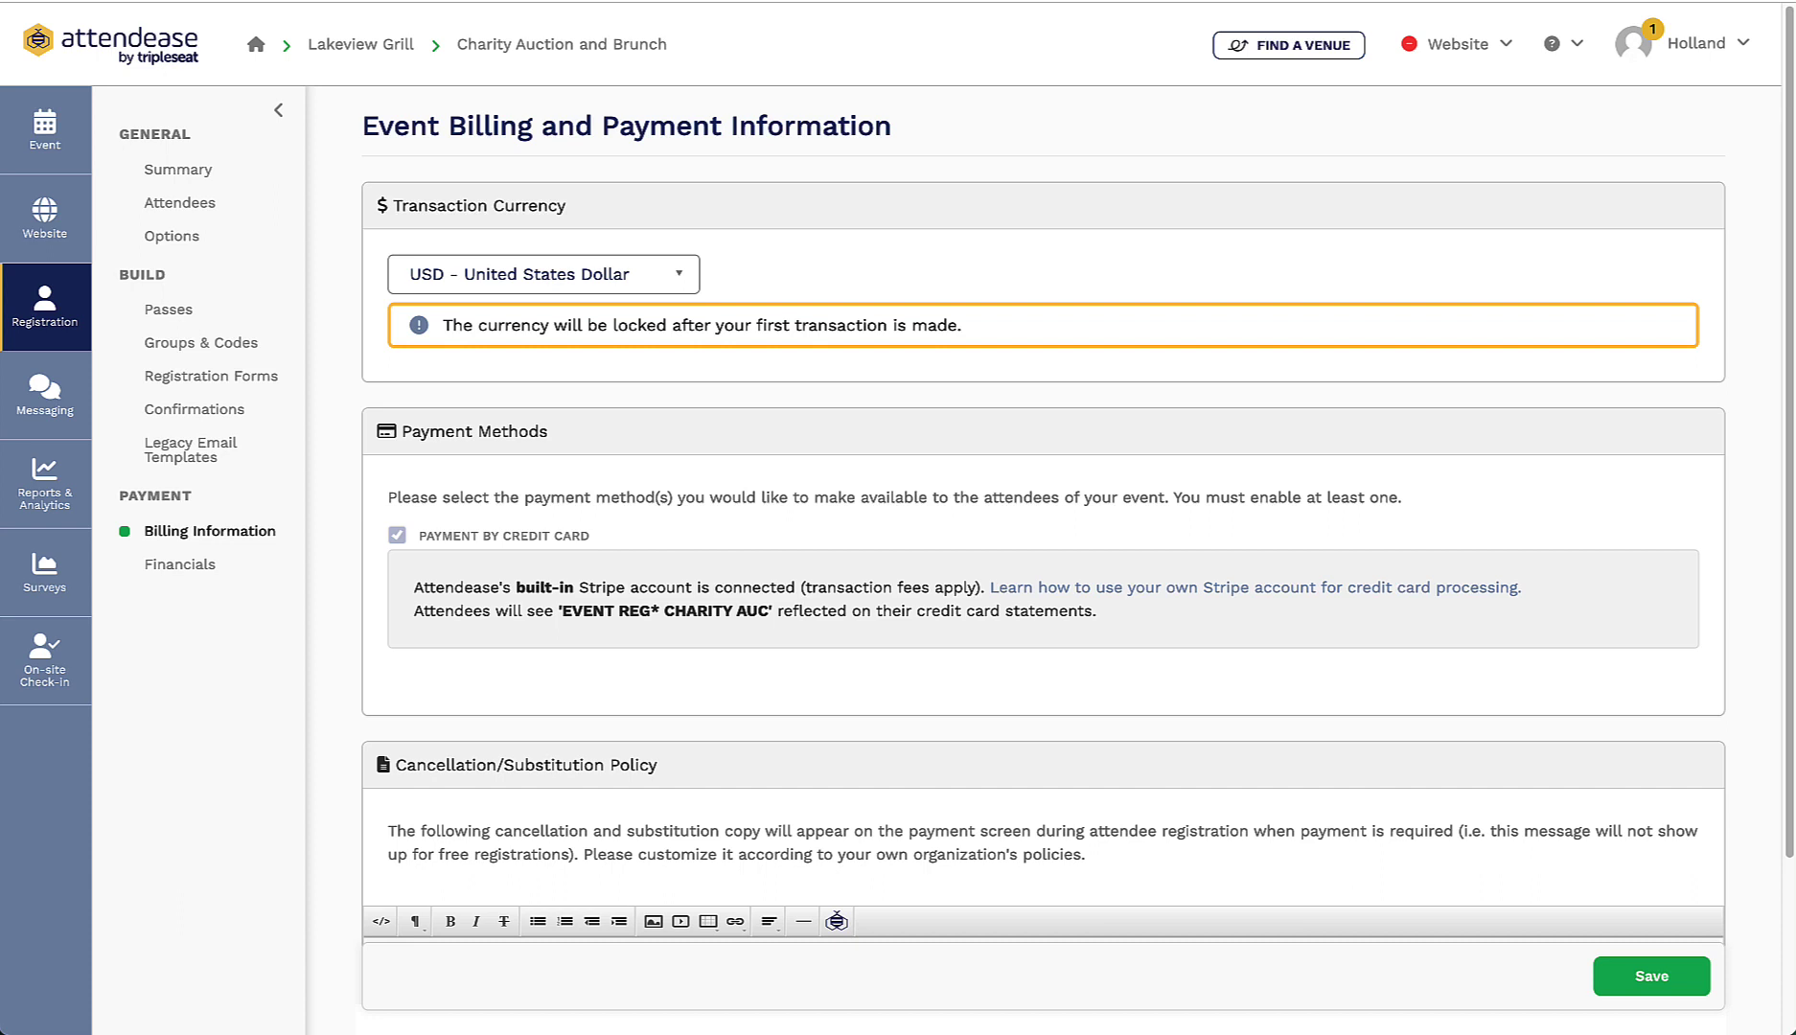
{"action": "left_click", "coordinate": [1493, 65]}
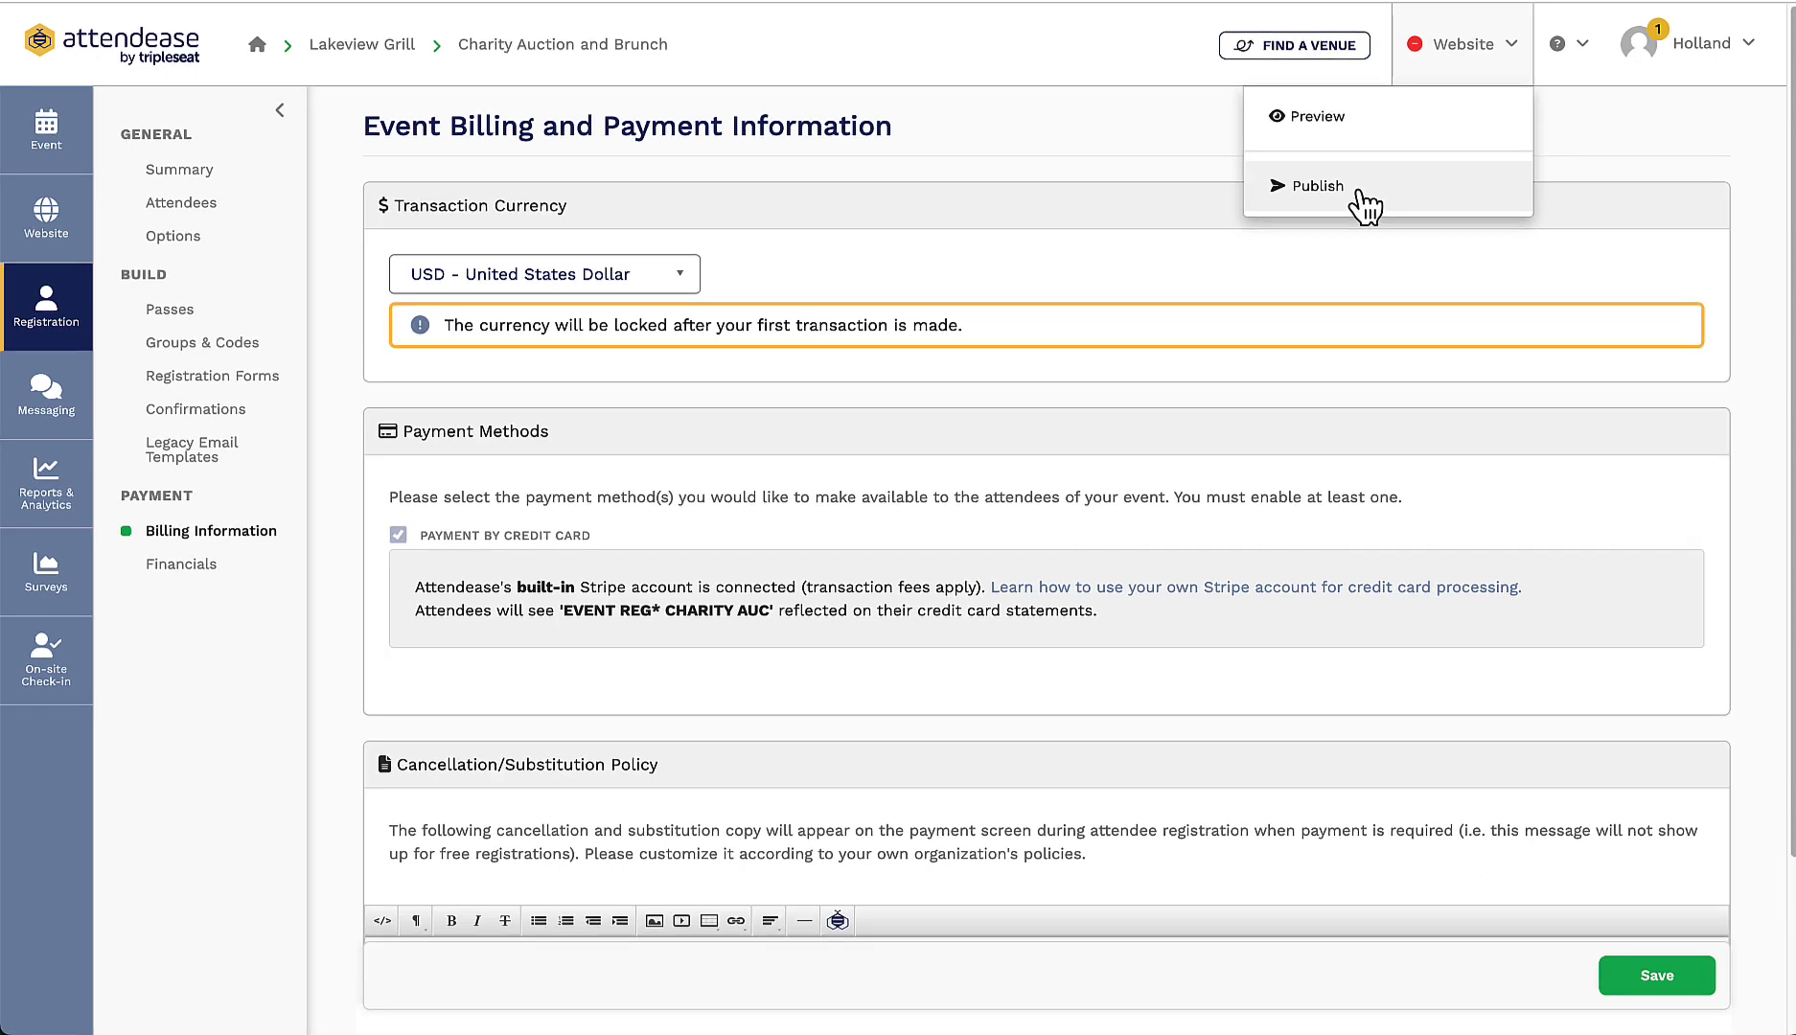
Step: Generate and view a preview of the event site, then publish it
{"action": "left_click", "coordinate": [1346, 130]}
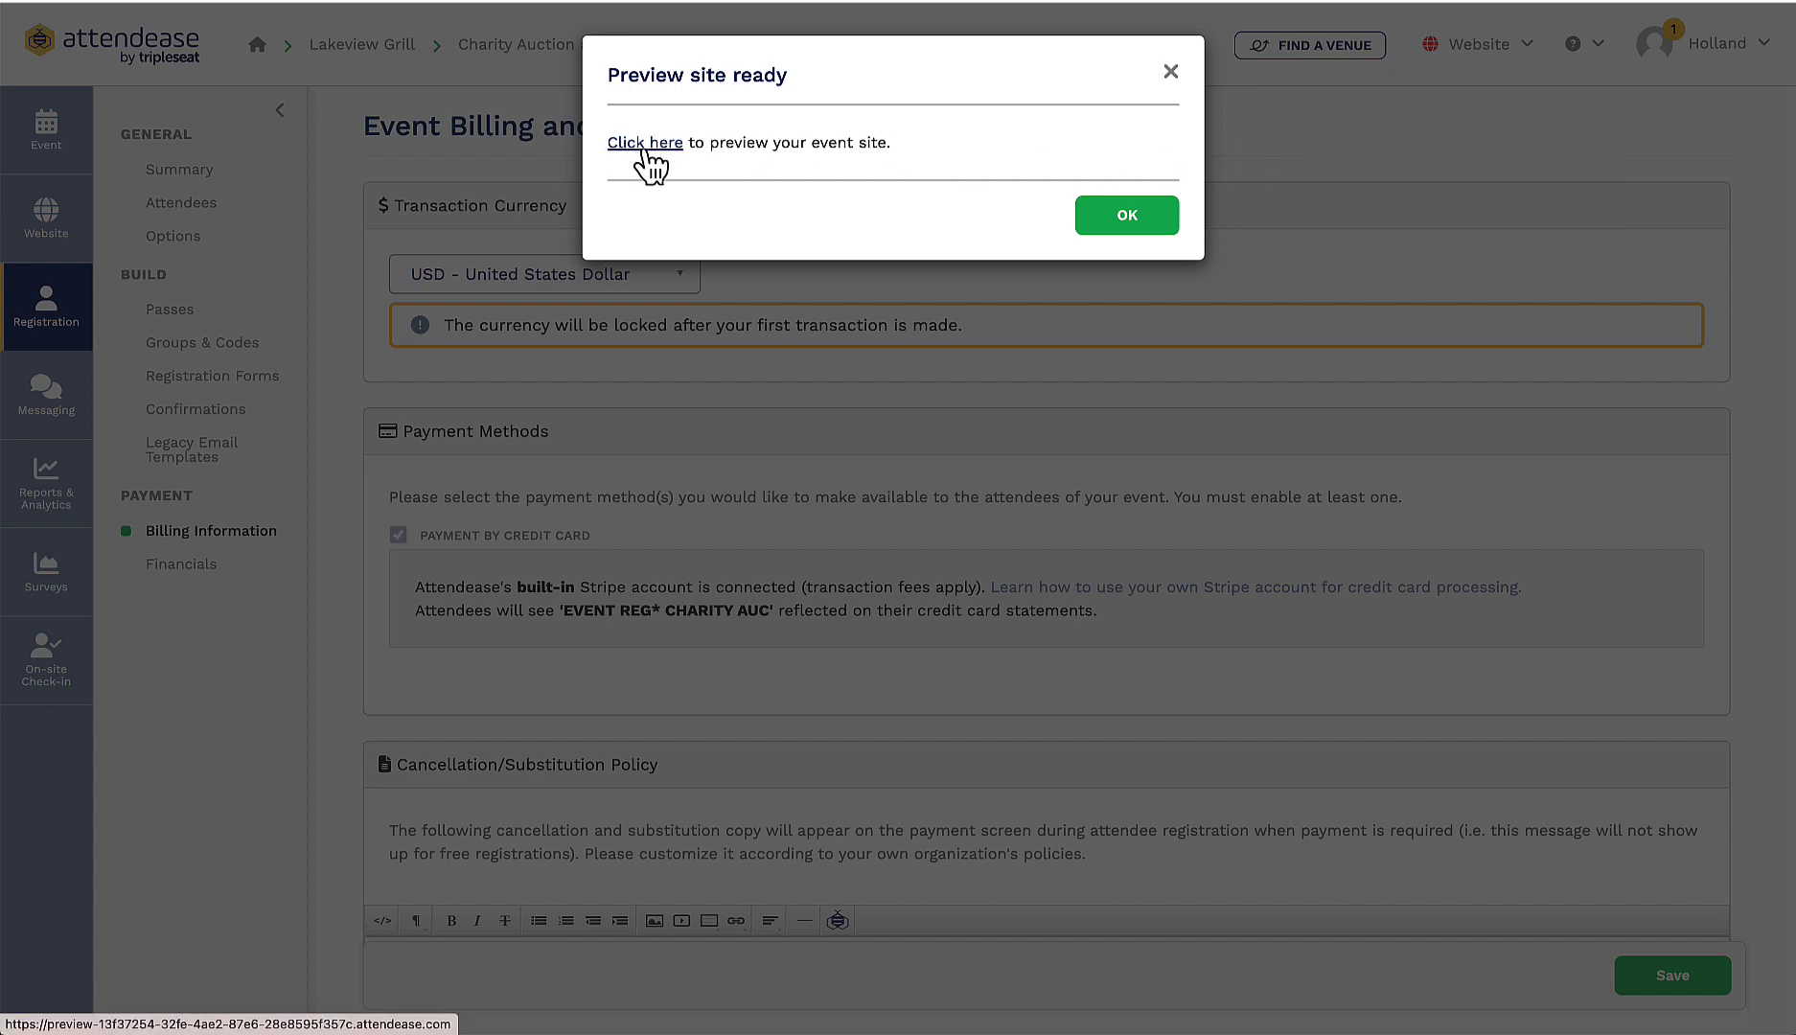
{"action": "left_click", "coordinate": [645, 146]}
{"action": "left_click", "coordinate": [1493, 61]}
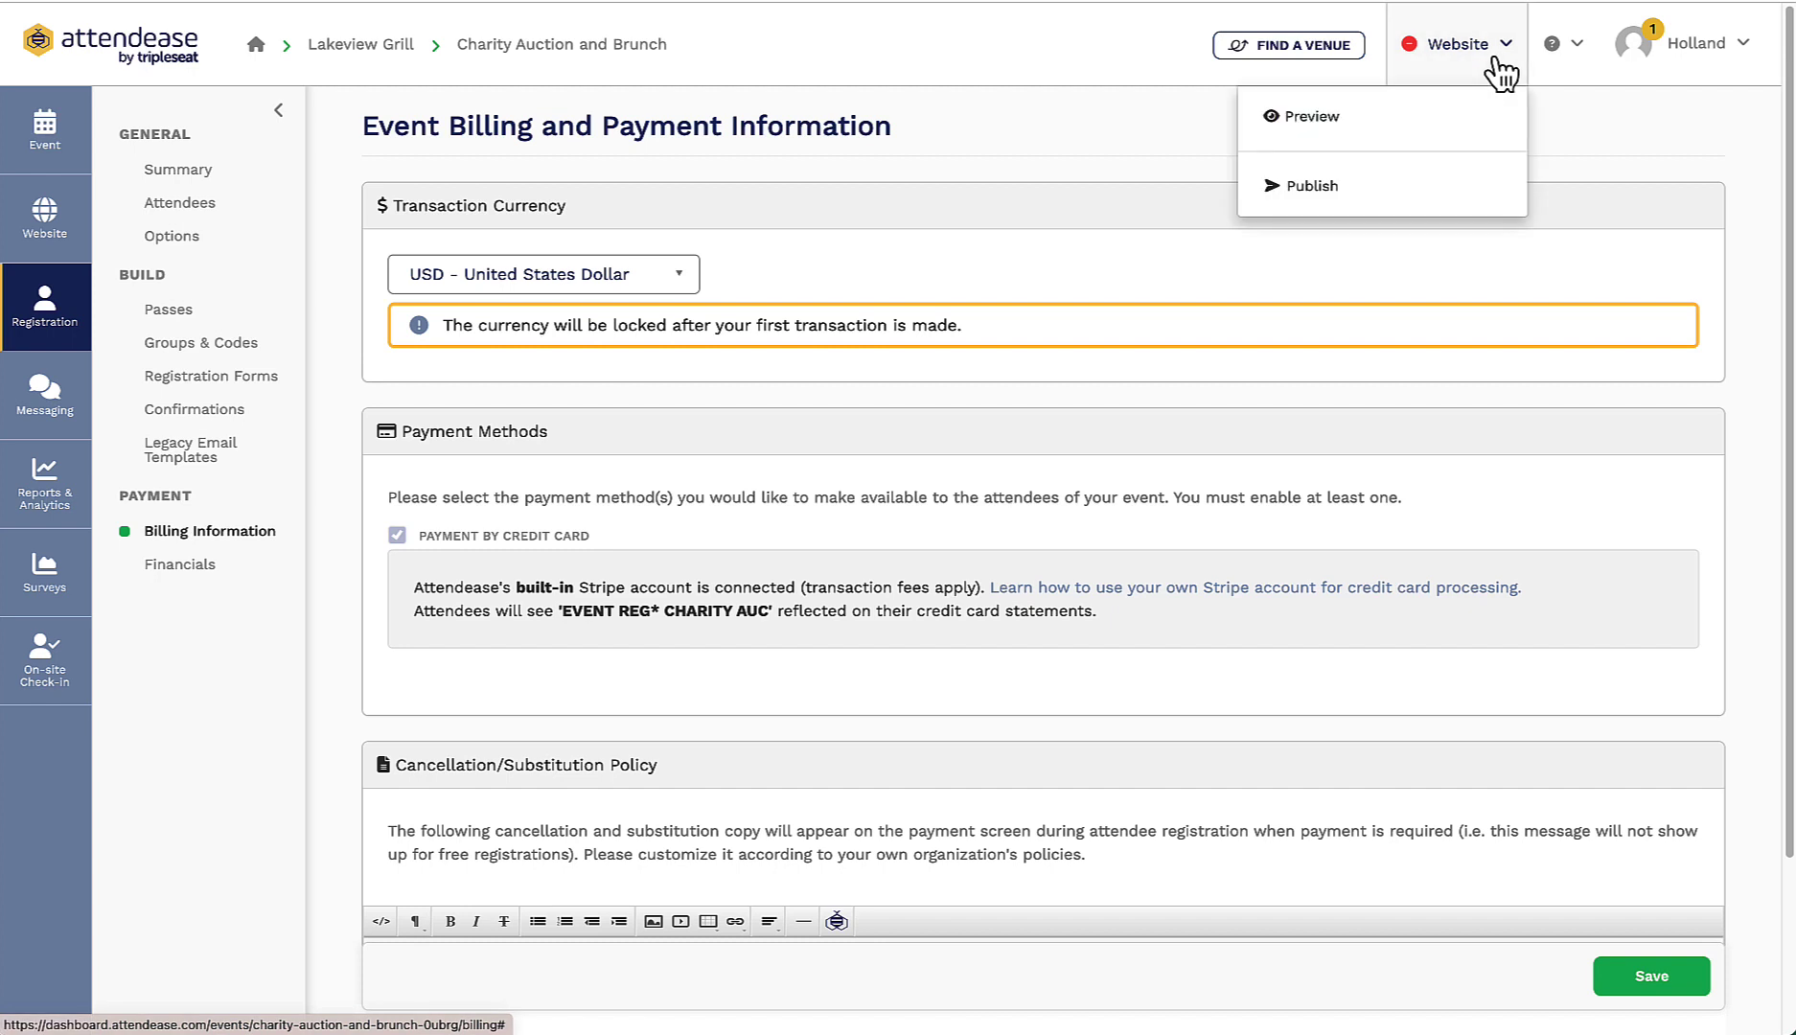
{"action": "left_click", "coordinate": [1382, 187]}
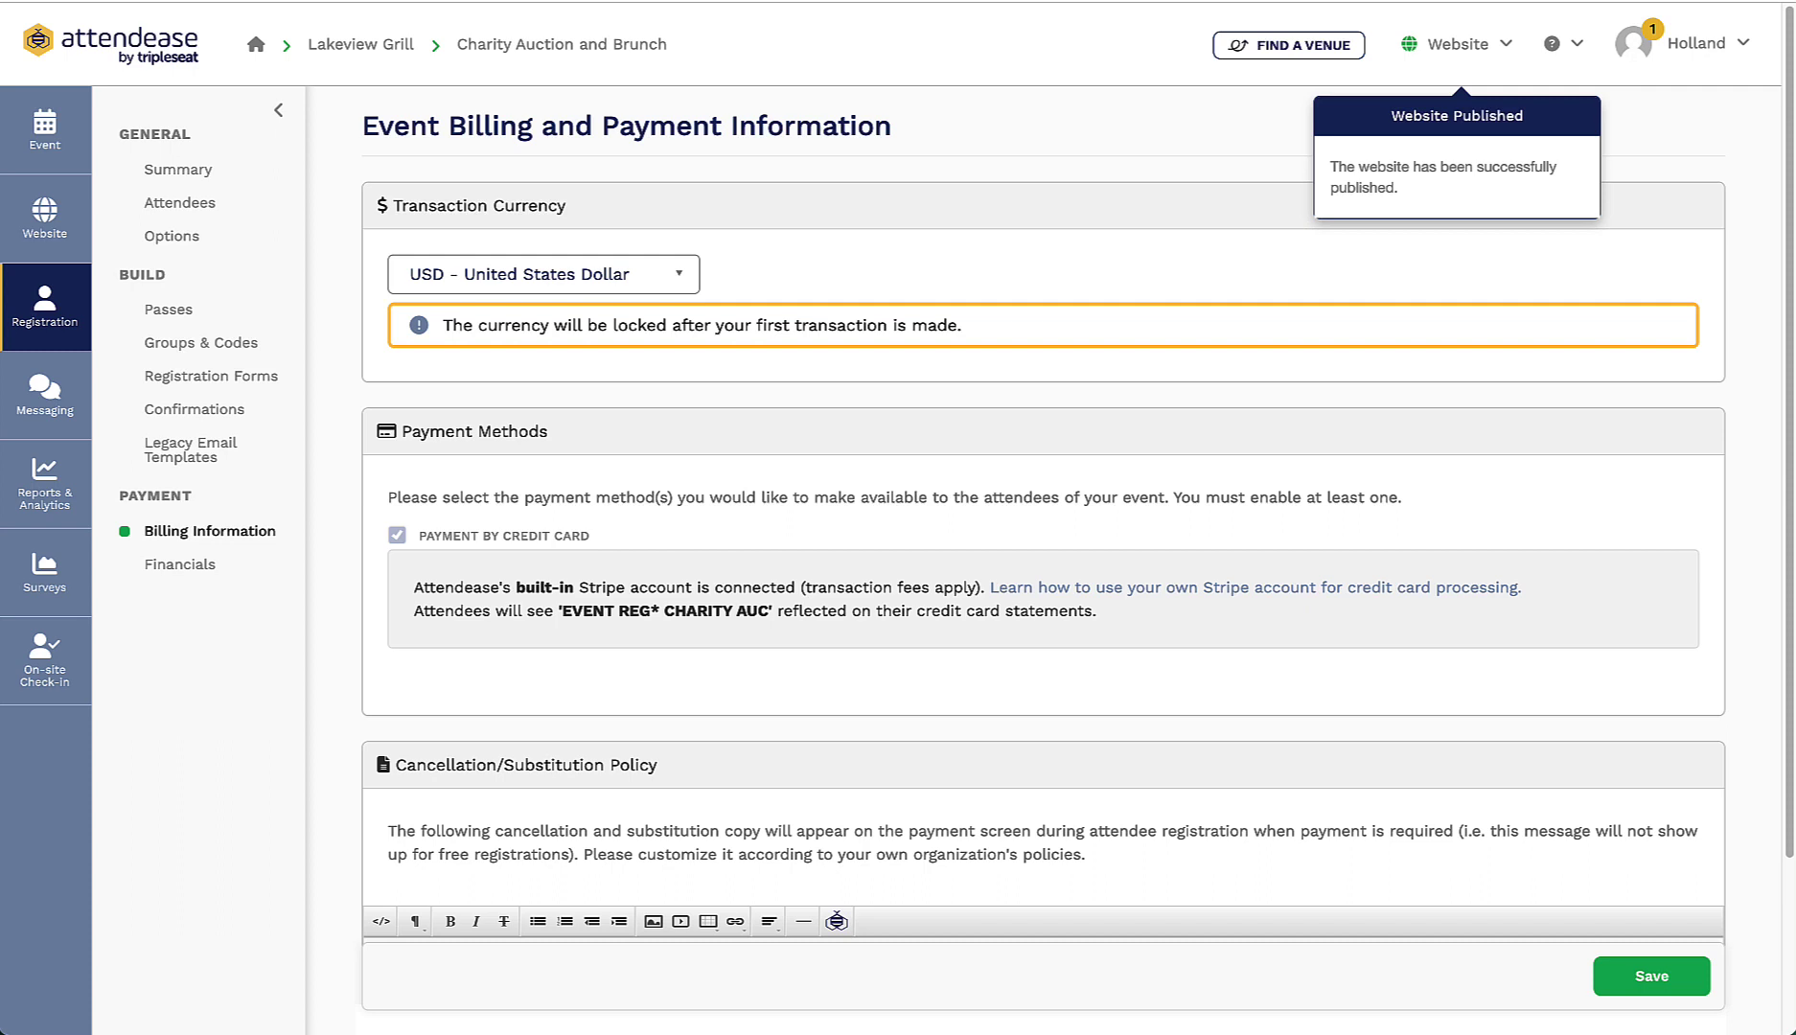
Step: Select VIP Auction Ticket for two attendees and continue to the profile forms
{"action": "left_click", "coordinate": [46, 154]}
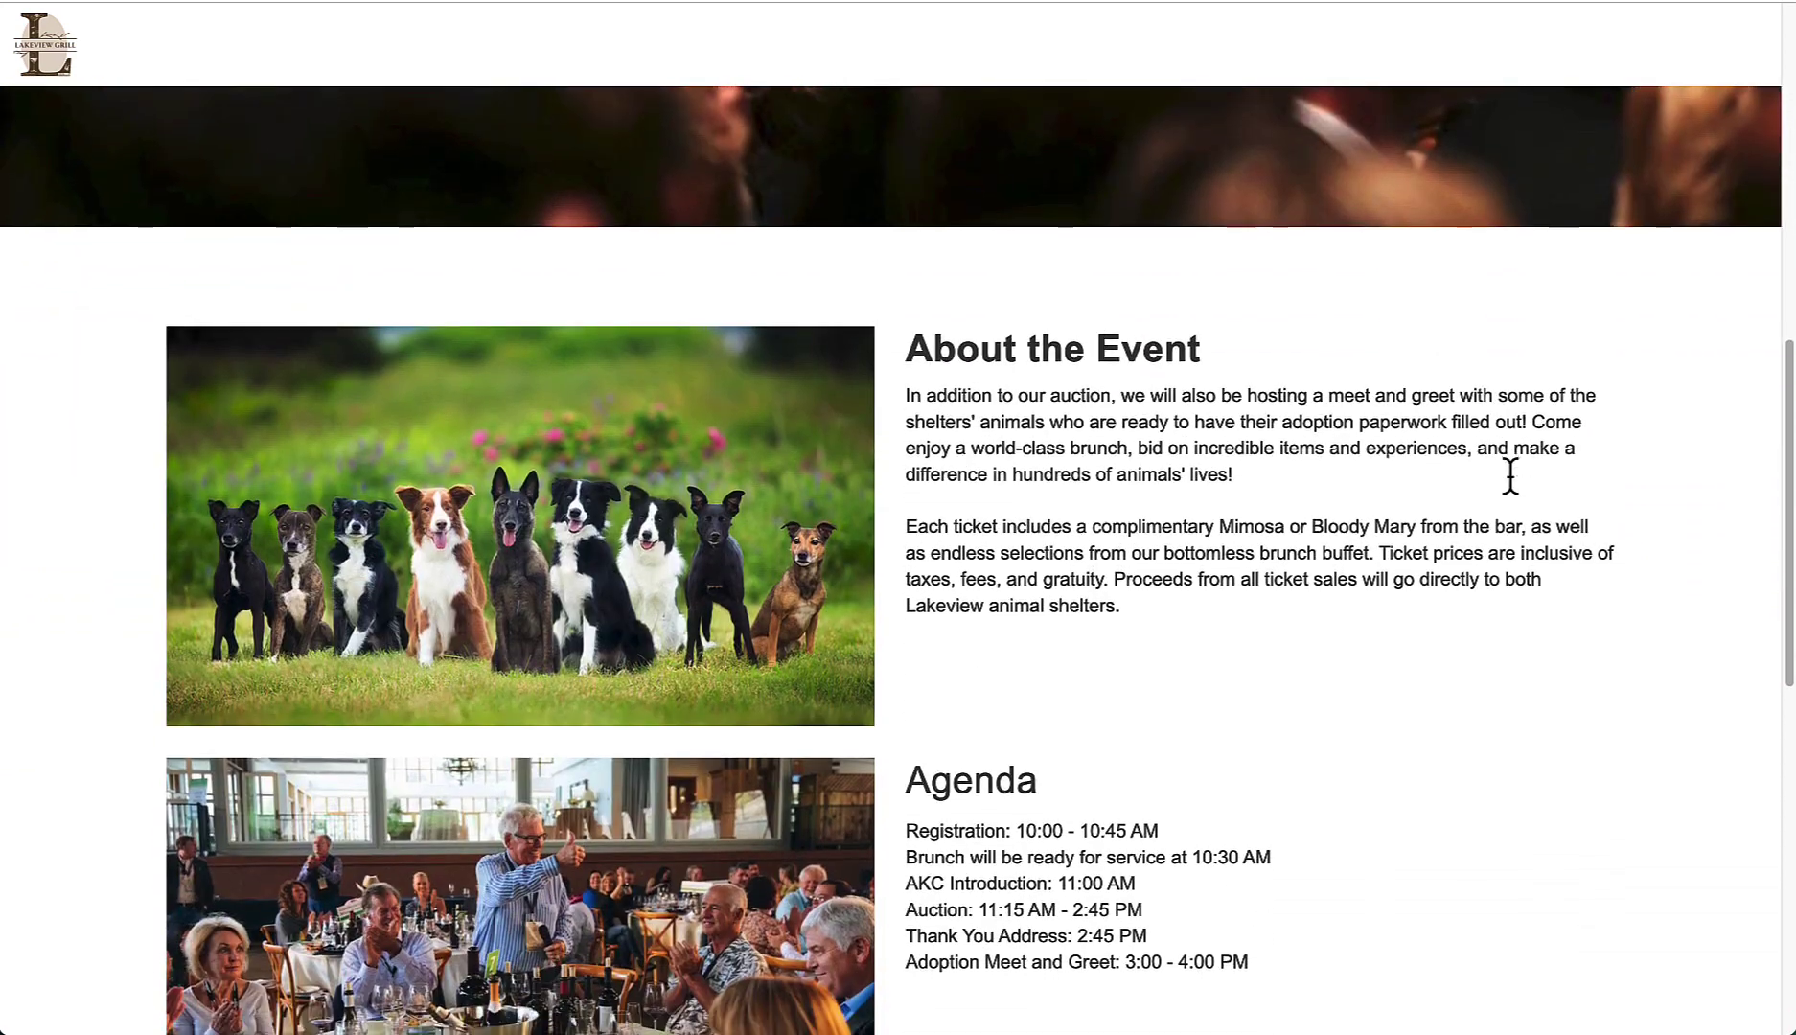
{"action": "scroll", "coordinate": [1510, 478], "scroll_direction": "down", "scroll_amount": 3}
{"action": "scroll", "coordinate": [1510, 476], "scroll_direction": "down", "scroll_amount": 5}
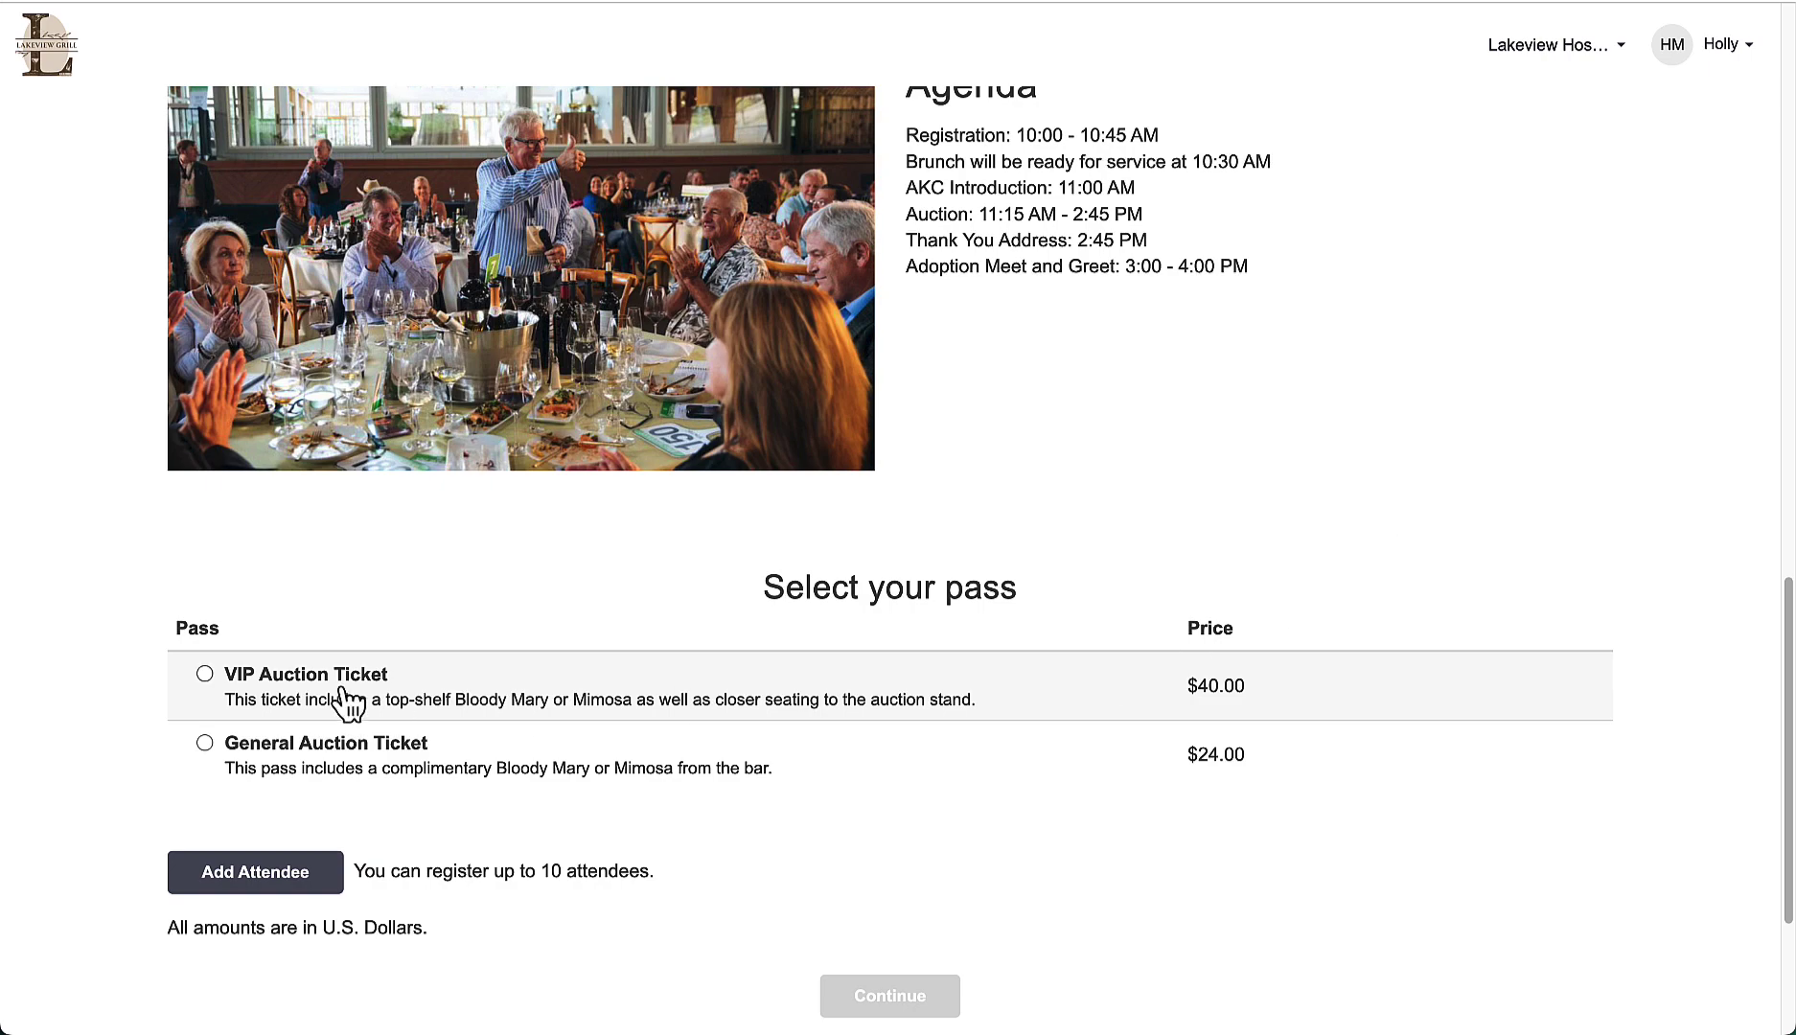
{"action": "left_click", "coordinate": [204, 673]}
{"action": "left_click", "coordinate": [252, 873]}
{"action": "scroll", "coordinate": [251, 877], "scroll_direction": "down", "scroll_amount": 3}
{"action": "left_click", "coordinate": [202, 736]}
{"action": "scroll", "coordinate": [498, 745], "scroll_direction": "down", "scroll_amount": 2}
{"action": "left_click", "coordinate": [889, 819]}
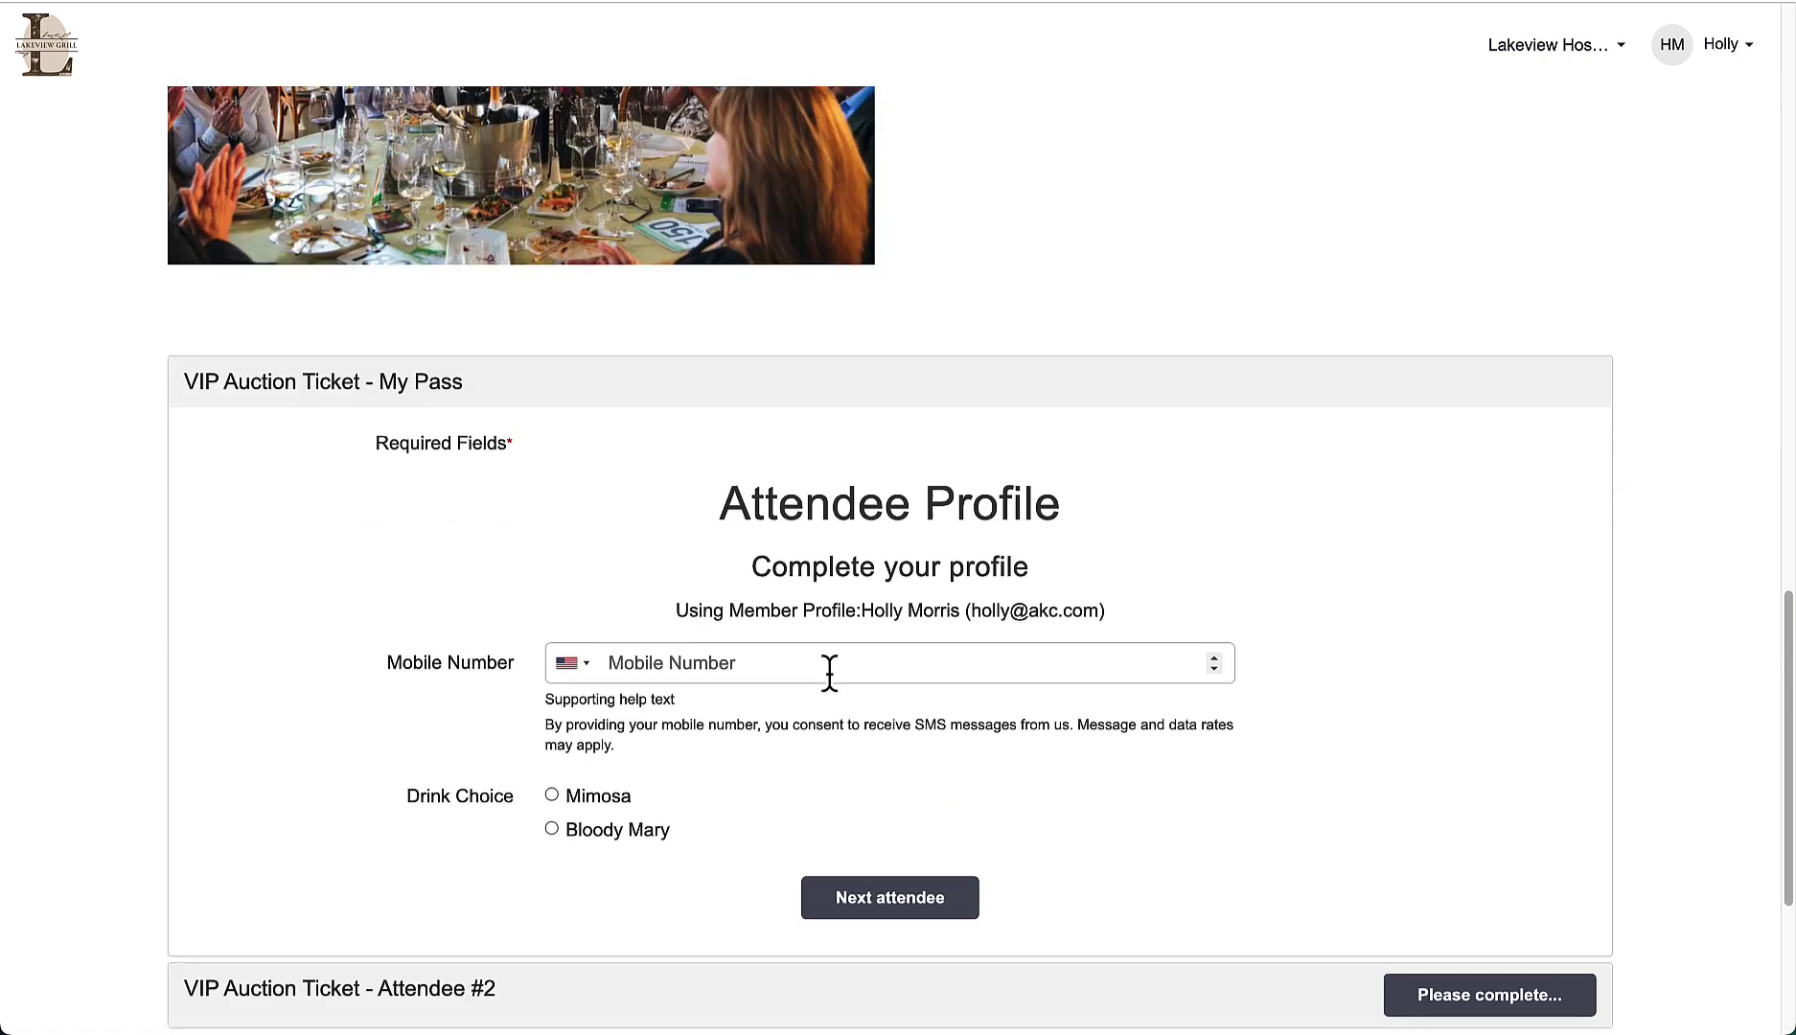
Step: Enter the first attendee's mobile number and choose Mimosa as their drink
{"action": "left_click", "coordinate": [835, 661]}
{"action": "type", "text": "5555555555"}
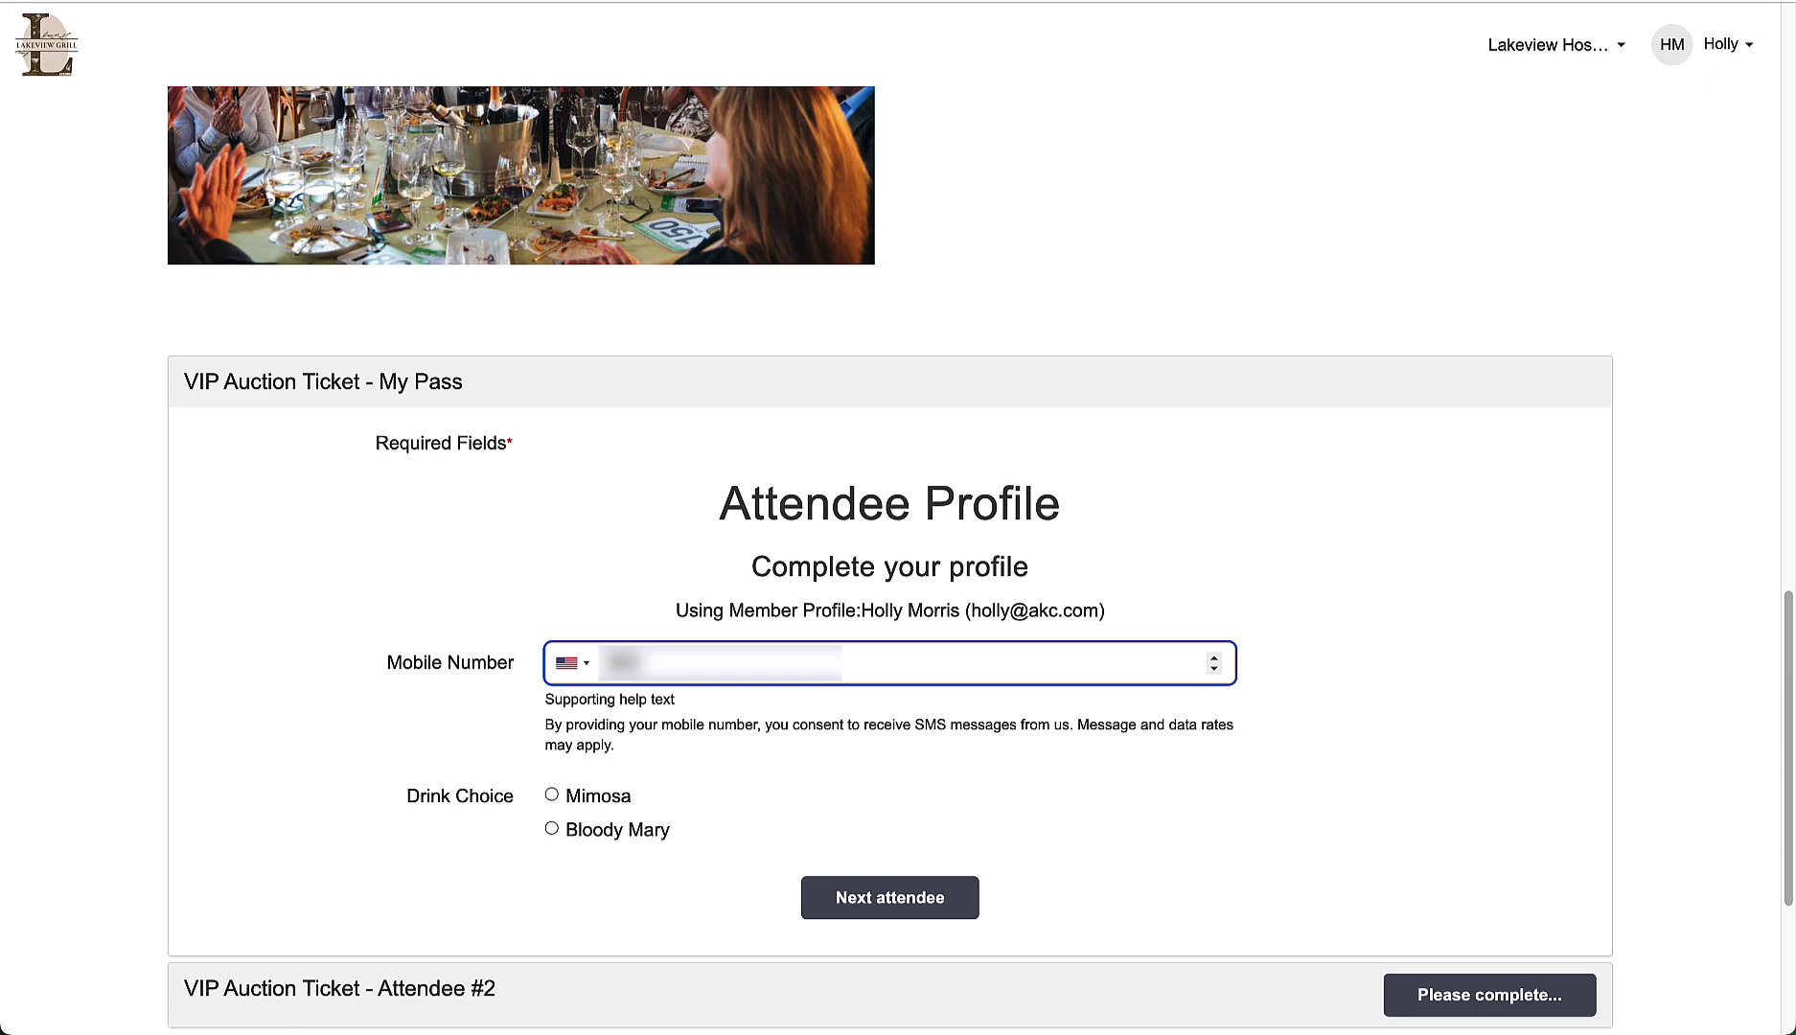
{"action": "left_click", "coordinate": [606, 798]}
{"action": "left_click", "coordinate": [889, 897]}
Step: Enter the second attendee's first and last name, mark no email, and choose Bloody Mary
{"action": "left_click", "coordinate": [709, 596]}
{"action": "key", "text": "Tab"}
{"action": "left_click", "coordinate": [551, 761]}
{"action": "scroll", "coordinate": [653, 774], "scroll_direction": "down", "scroll_amount": 3}
{"action": "left_click", "coordinate": [551, 864]}
{"action": "left_click", "coordinate": [1000, 935]}
Step: Review and confirm the registration, accepting the updated policies
{"action": "left_click", "coordinate": [962, 688]}
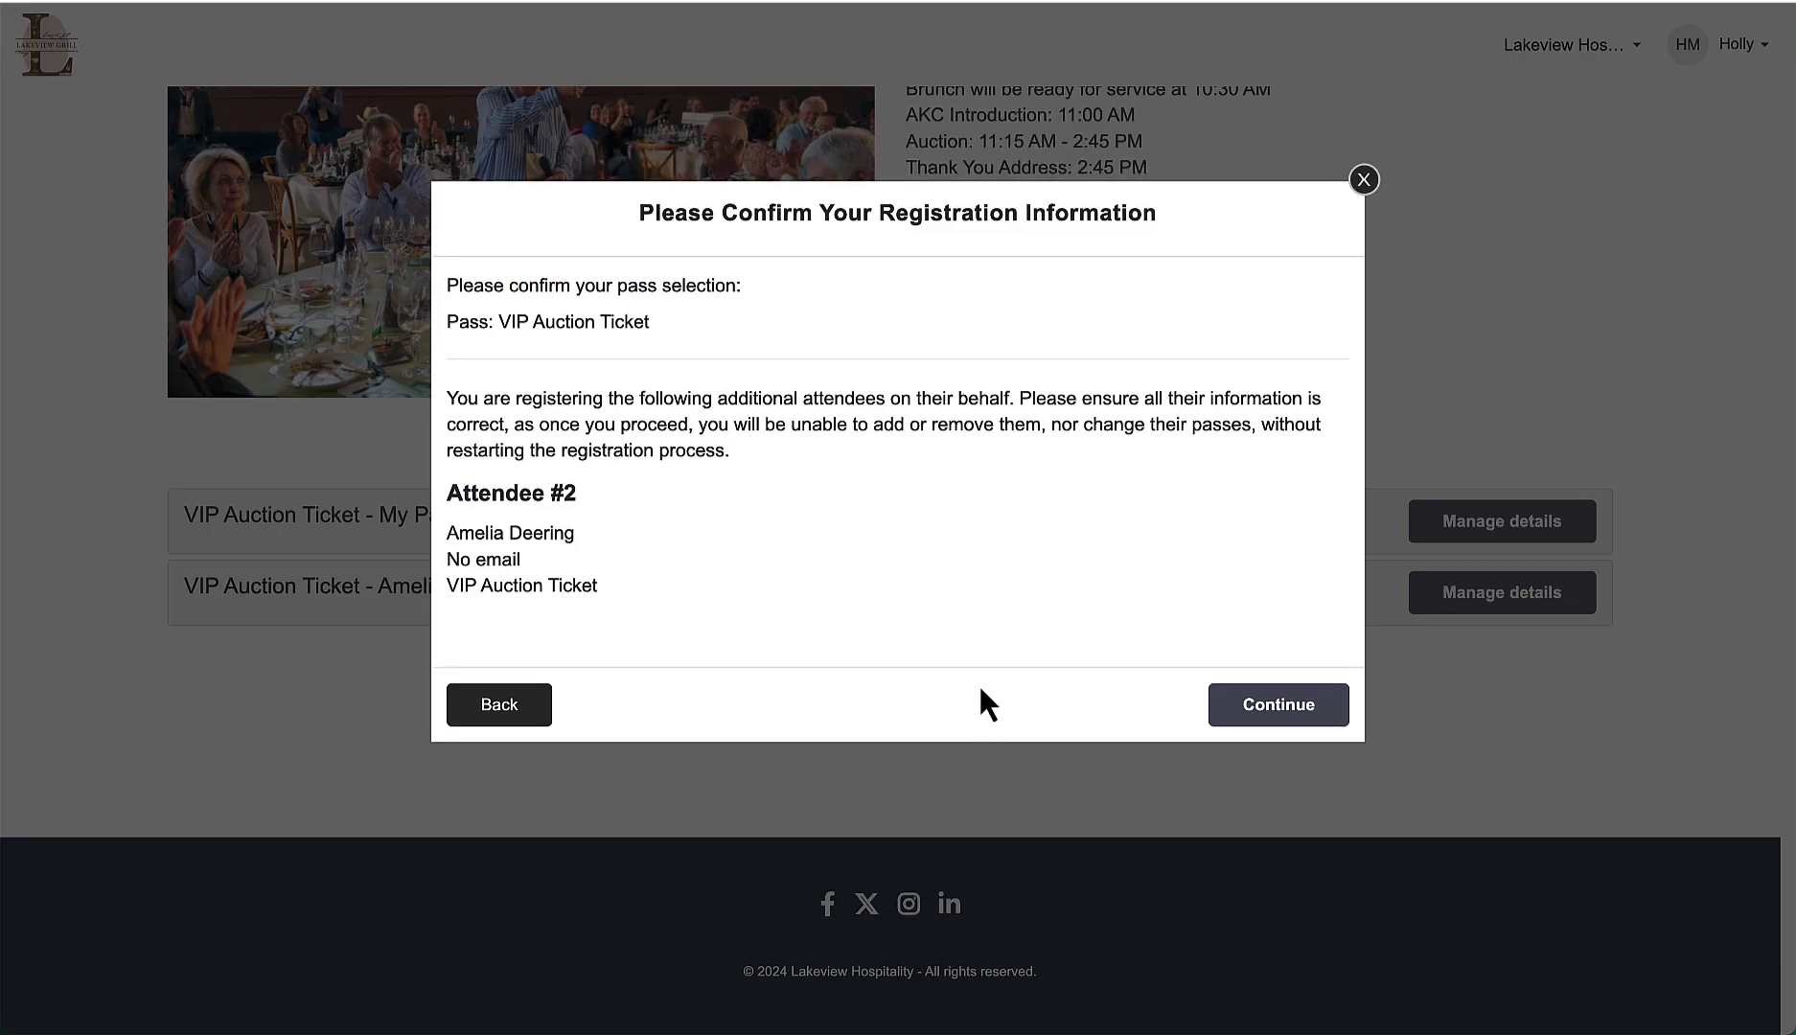
{"action": "left_click", "coordinate": [1283, 710]}
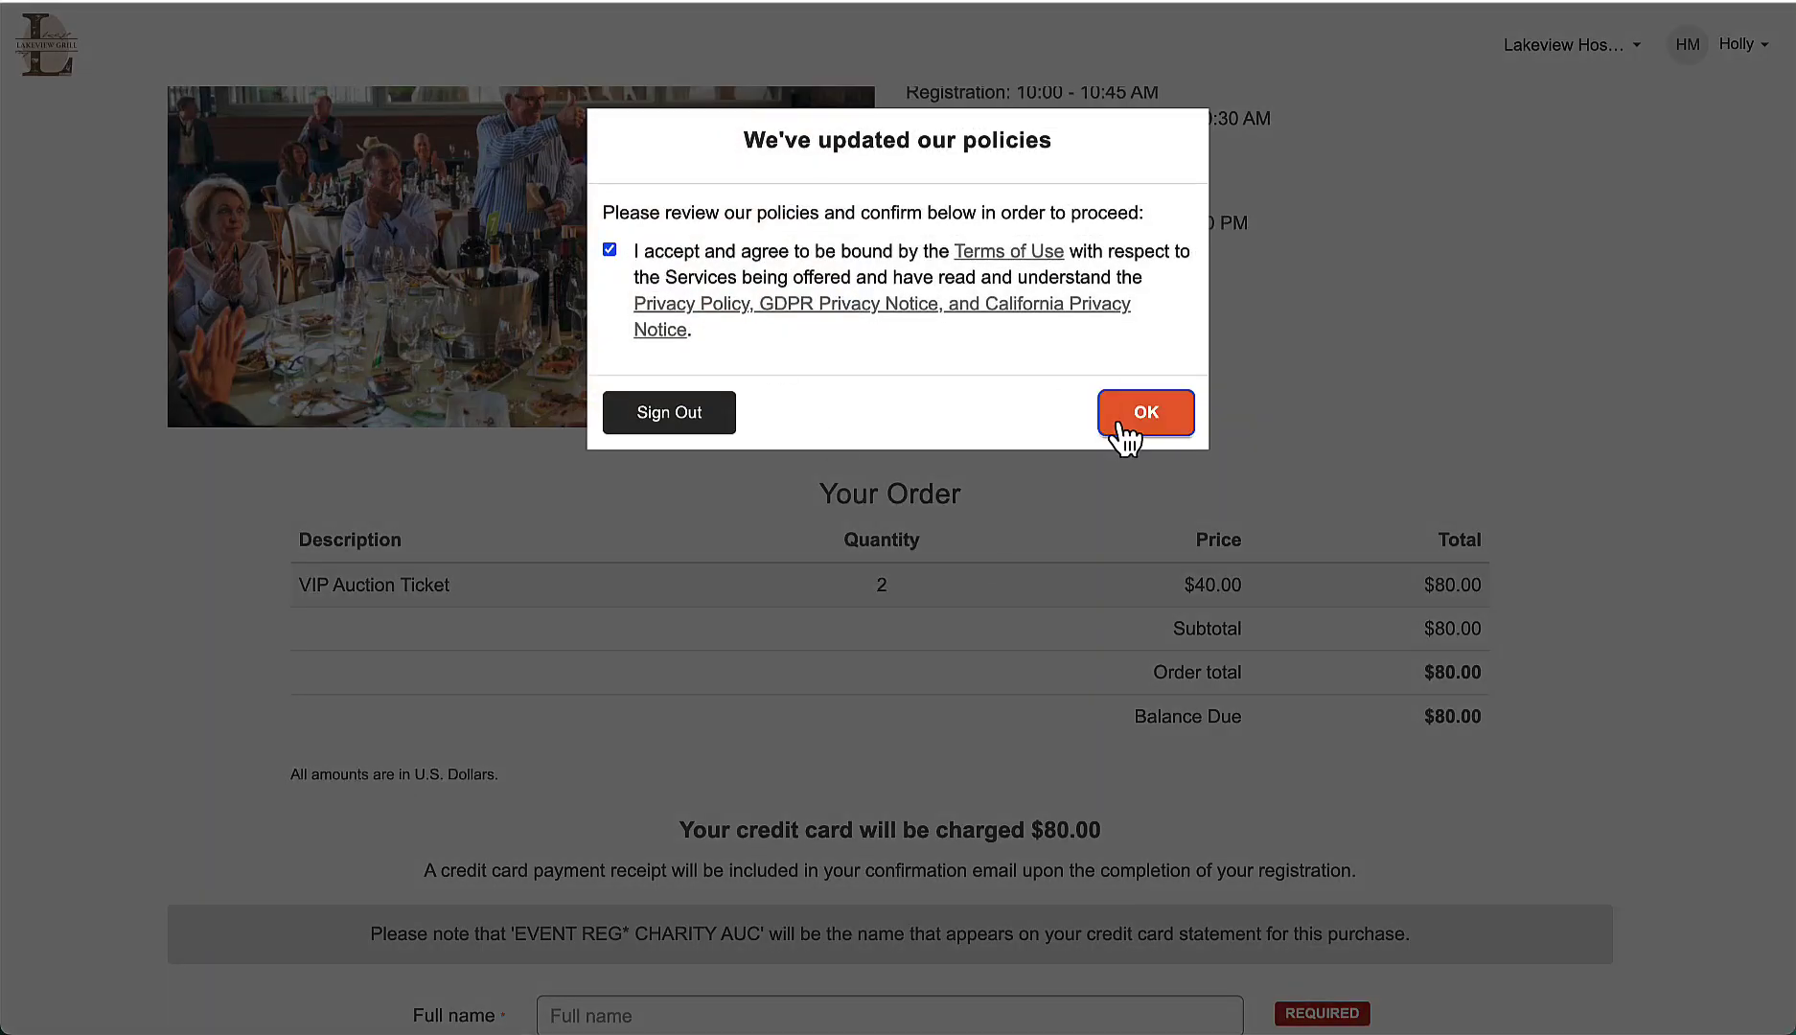
{"action": "left_click", "coordinate": [1118, 425]}
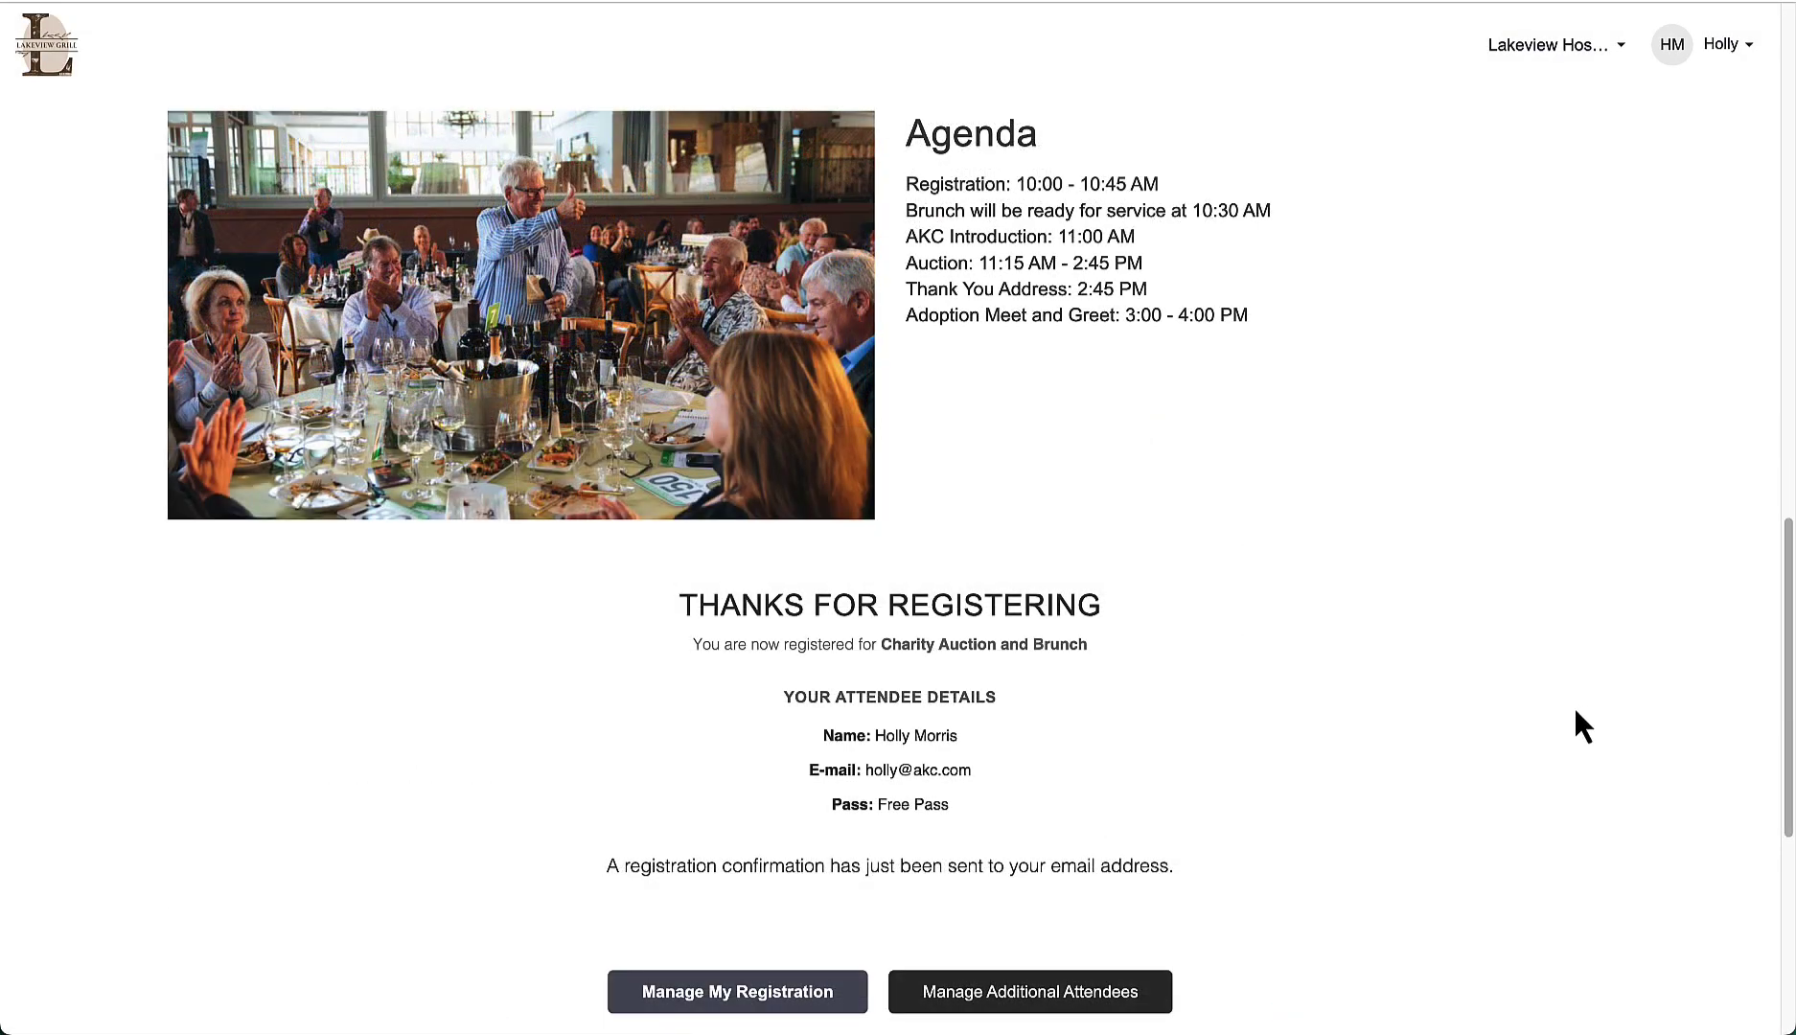